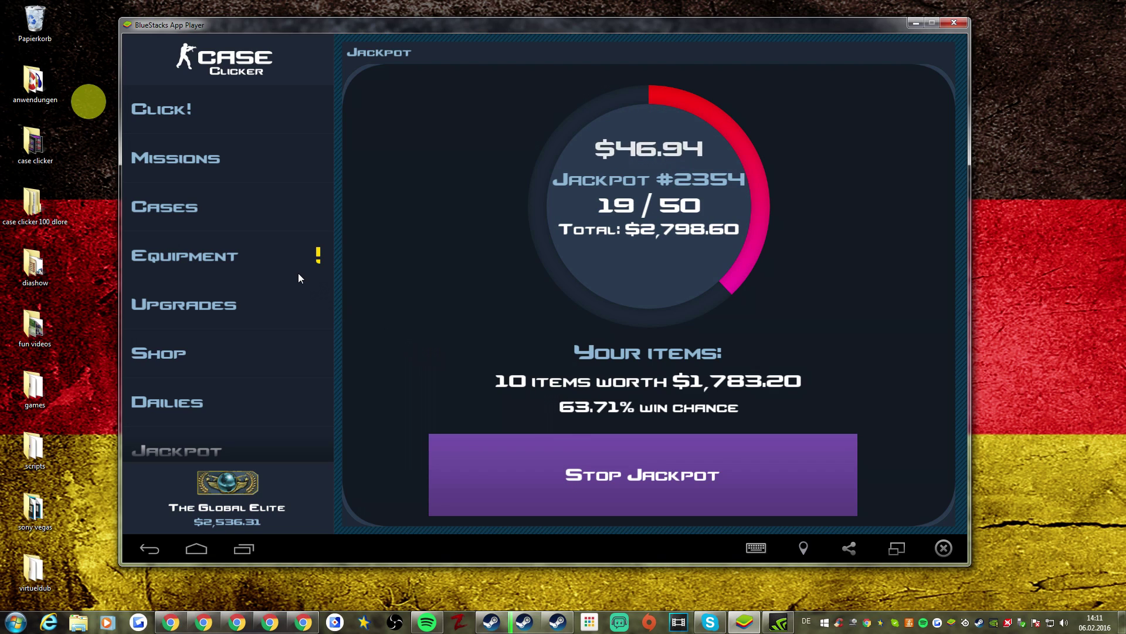
- Go through Case Clicker's Cases to the Souvenirs page and scroll to the Cobblestone Package
{"action": "left_click", "coordinate": [279, 214]}
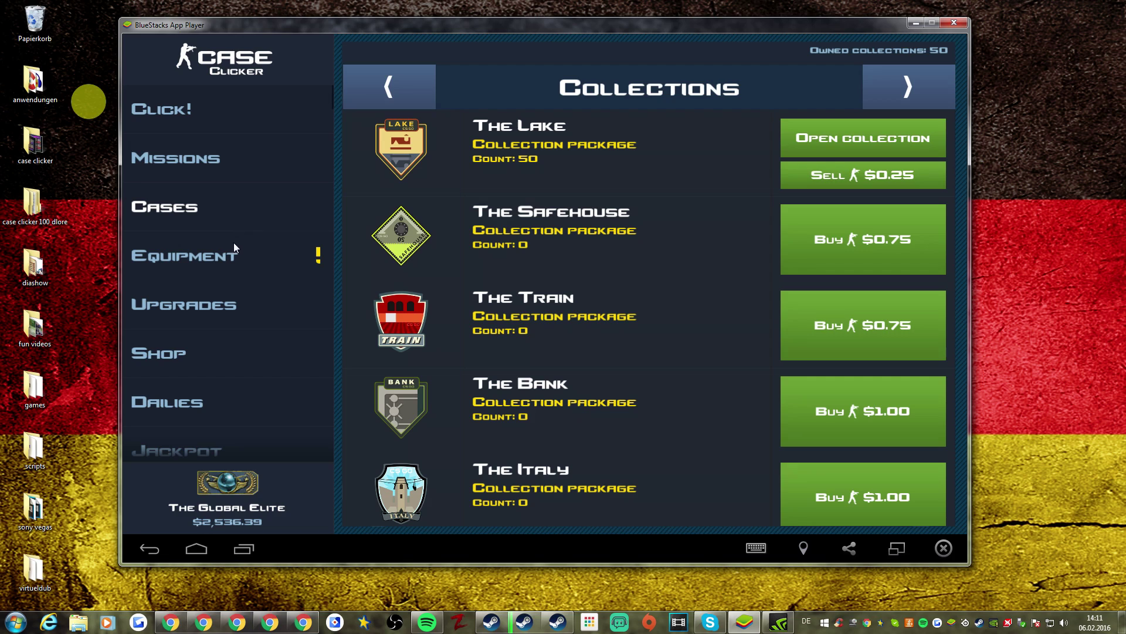
{"action": "left_click", "coordinate": [218, 156]}
{"action": "left_click", "coordinate": [221, 111]}
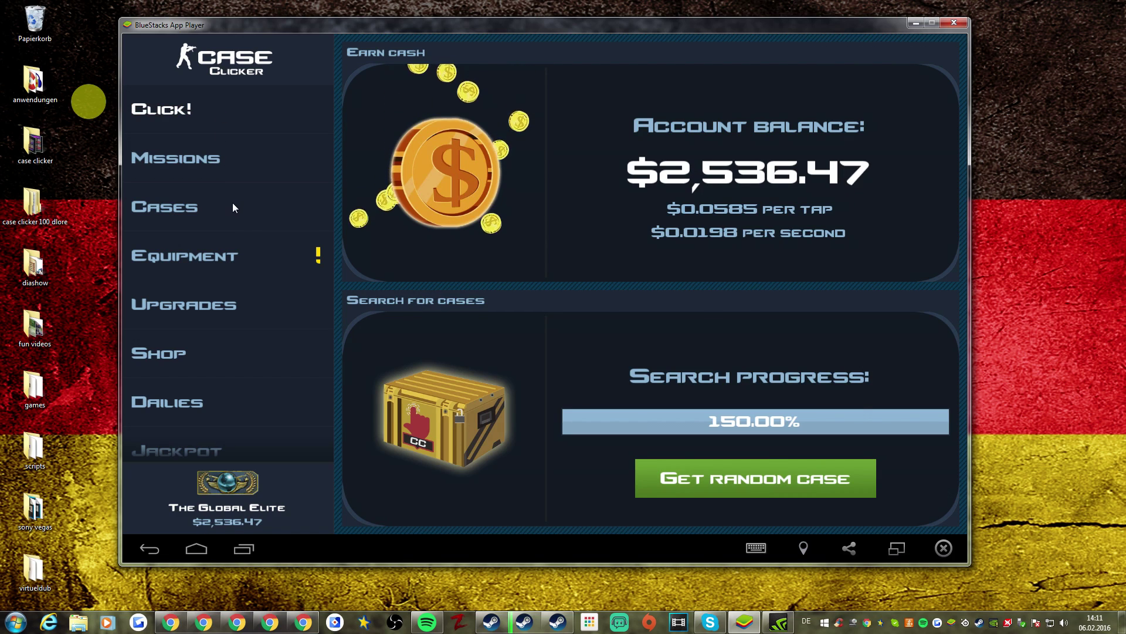
{"action": "left_click", "coordinate": [232, 203]}
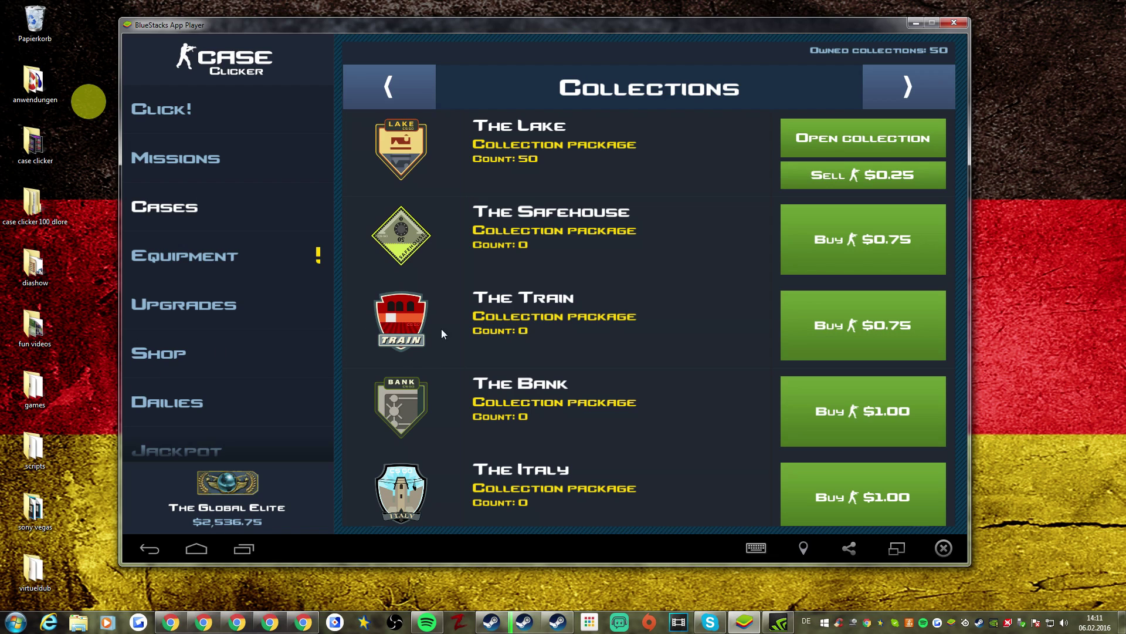
{"action": "left_click", "coordinate": [865, 82]}
{"action": "scroll", "coordinate": [615, 337], "scroll_direction": "down", "scroll_amount": 5}
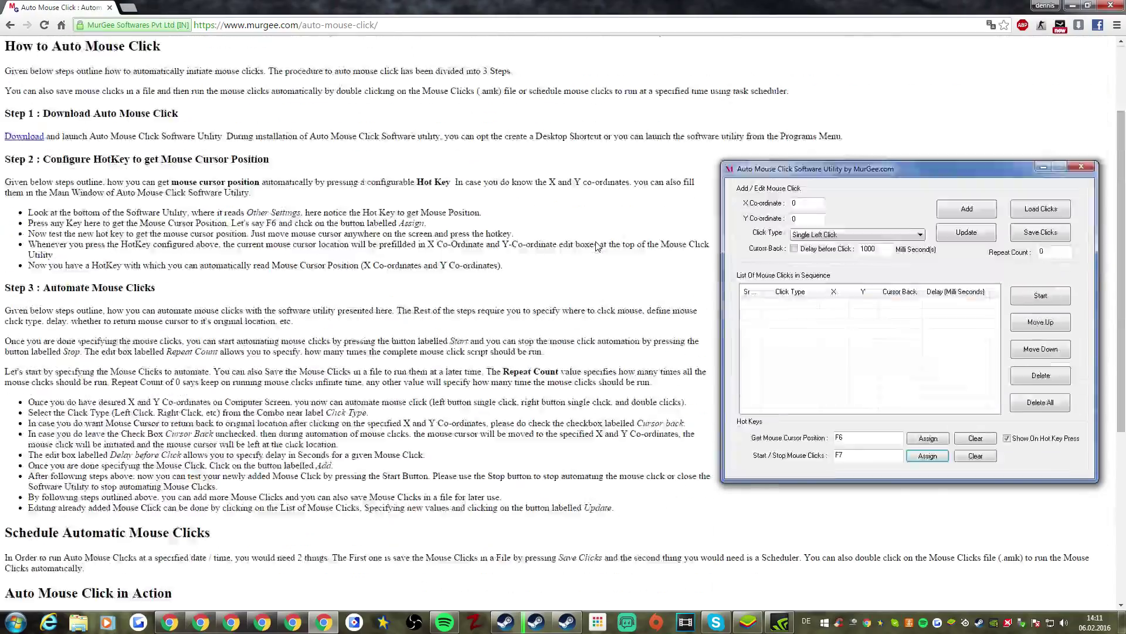
- Scroll up and down through the murgee.com Auto Mouse Click how-to page
{"action": "scroll", "coordinate": [597, 245], "scroll_direction": "down", "scroll_amount": 7}
{"action": "scroll", "coordinate": [597, 245], "scroll_direction": "up", "scroll_amount": 6}
{"action": "scroll", "coordinate": [781, 167], "scroll_direction": "up", "scroll_amount": 3}
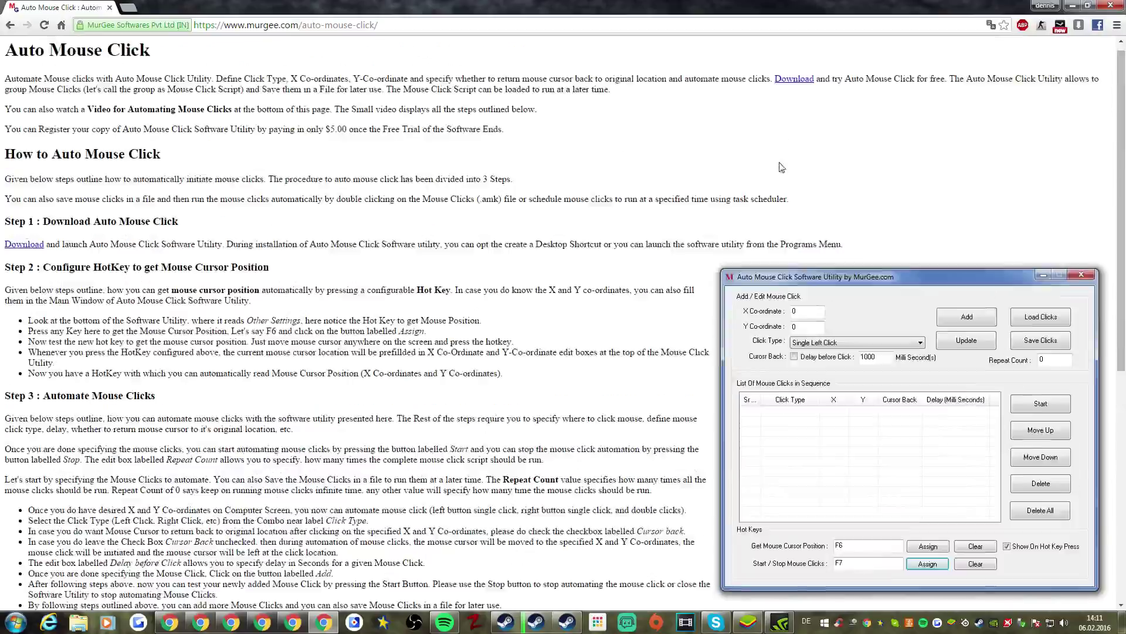
{"action": "scroll", "coordinate": [680, 292], "scroll_direction": "down", "scroll_amount": 7}
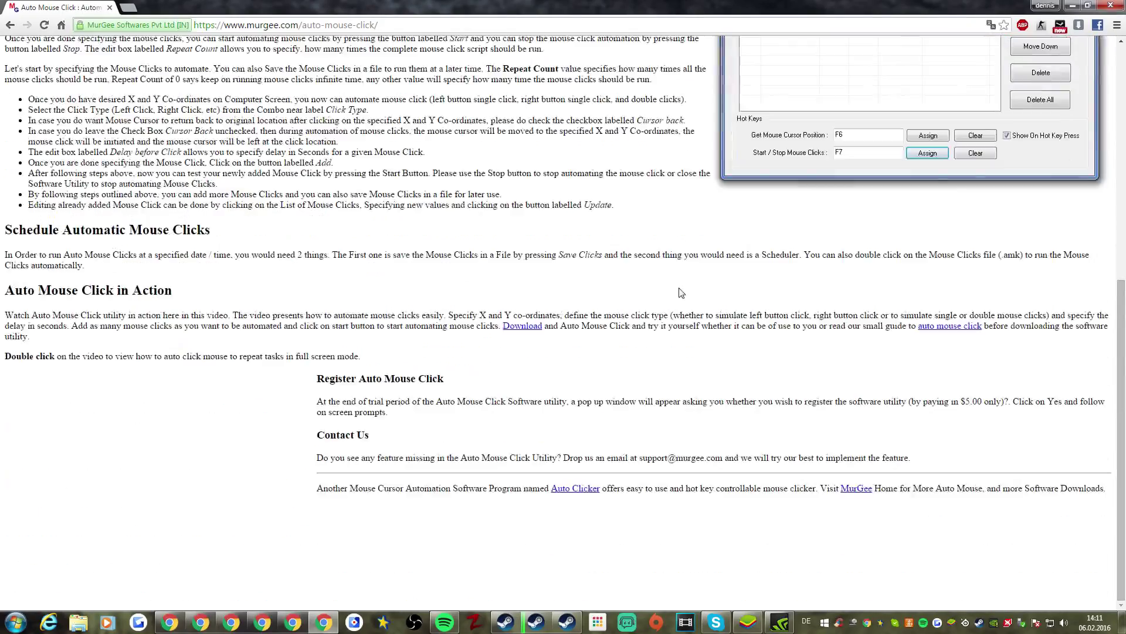
{"action": "scroll", "coordinate": [580, 284], "scroll_direction": "up", "scroll_amount": 10}
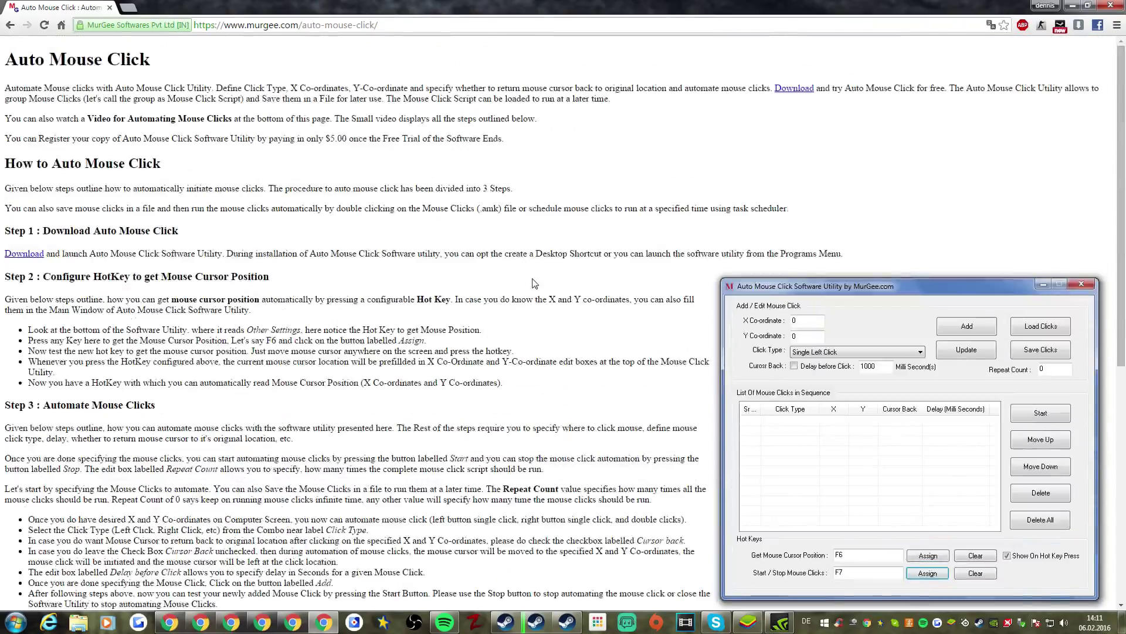
- Restore the Chrome window, drag it over the game, then switch away from it
{"action": "double_click", "coordinate": [187, 6]}
{"action": "left_click_drag", "start_coordinate": [283, 51], "coordinate": [733, 100]}
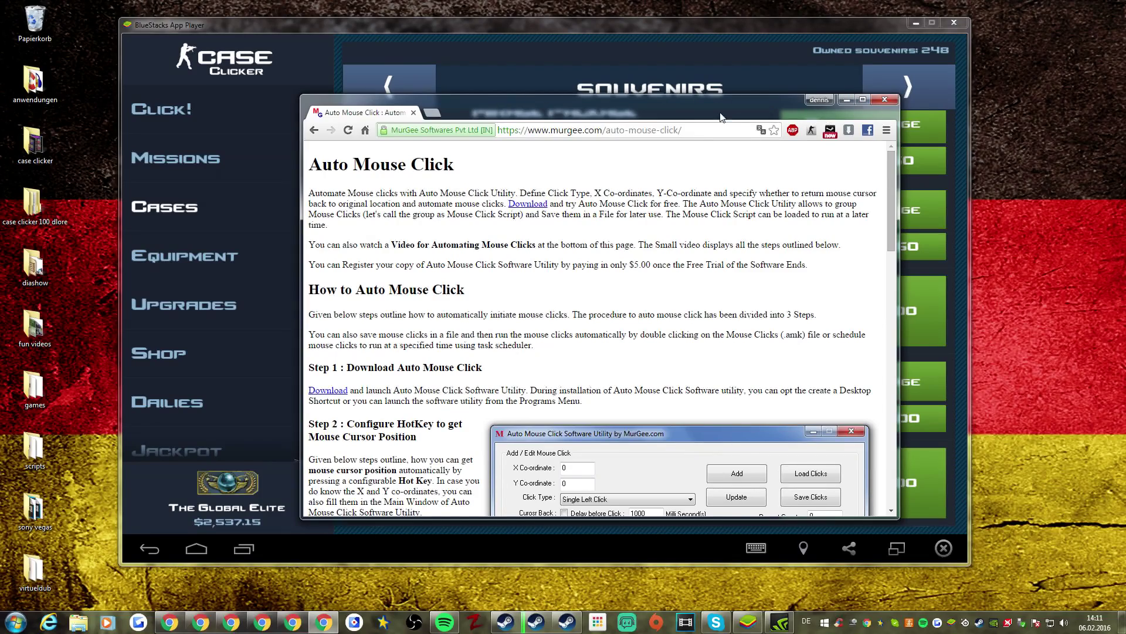
{"action": "key", "text": "alt+Tab"}
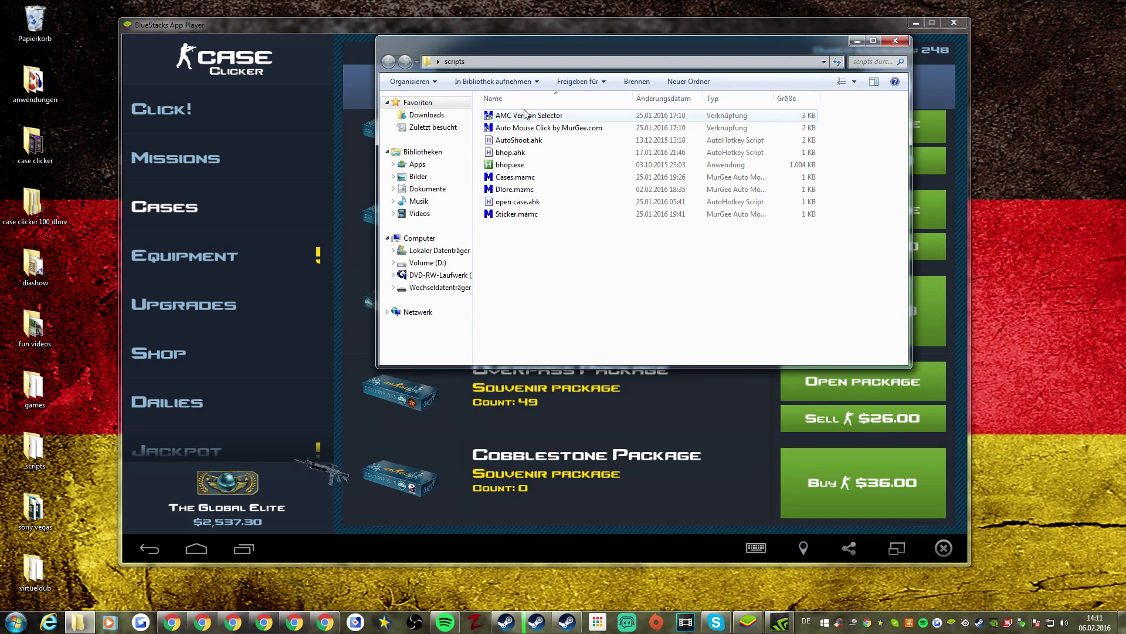
- Launch Auto Mouse Click from the scripts folder and place it top-right, with the game shifted left
{"action": "double_click", "coordinate": [572, 131]}
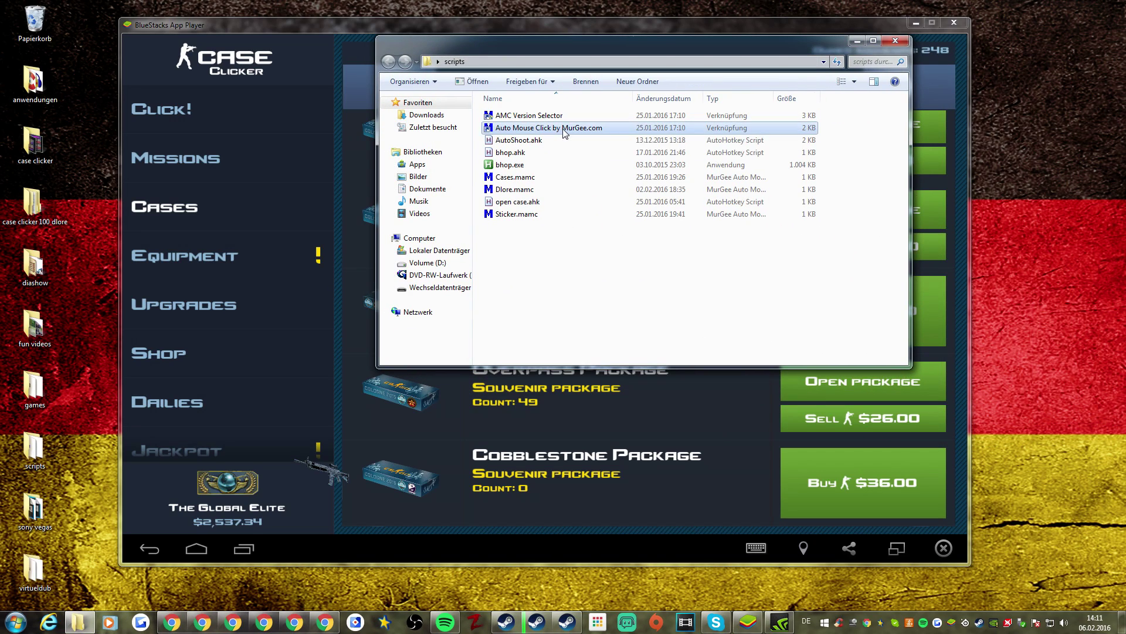
{"action": "left_click", "coordinate": [895, 41]}
{"action": "left_click_drag", "start_coordinate": [937, 87], "coordinate": [550, 17]}
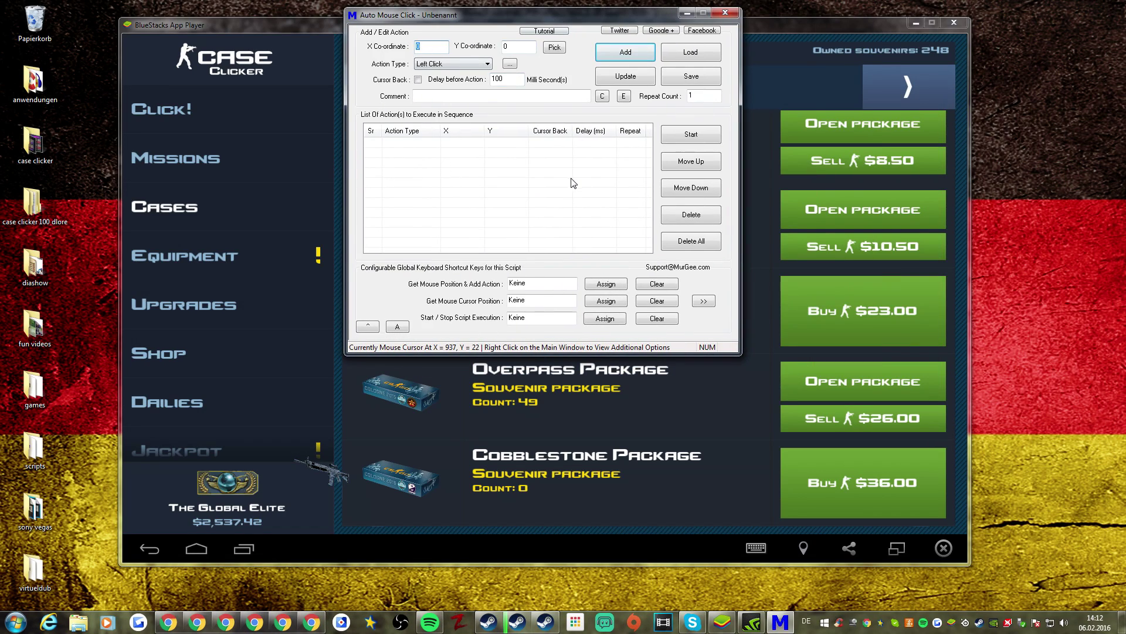
{"action": "mouse_move", "coordinate": [621, 22]}
{"action": "left_mouse_down"}
{"action": "mouse_move", "coordinate": [1013, 17]}
{"action": "mouse_move", "coordinate": [1003, 17]}
{"action": "left_mouse_up"}
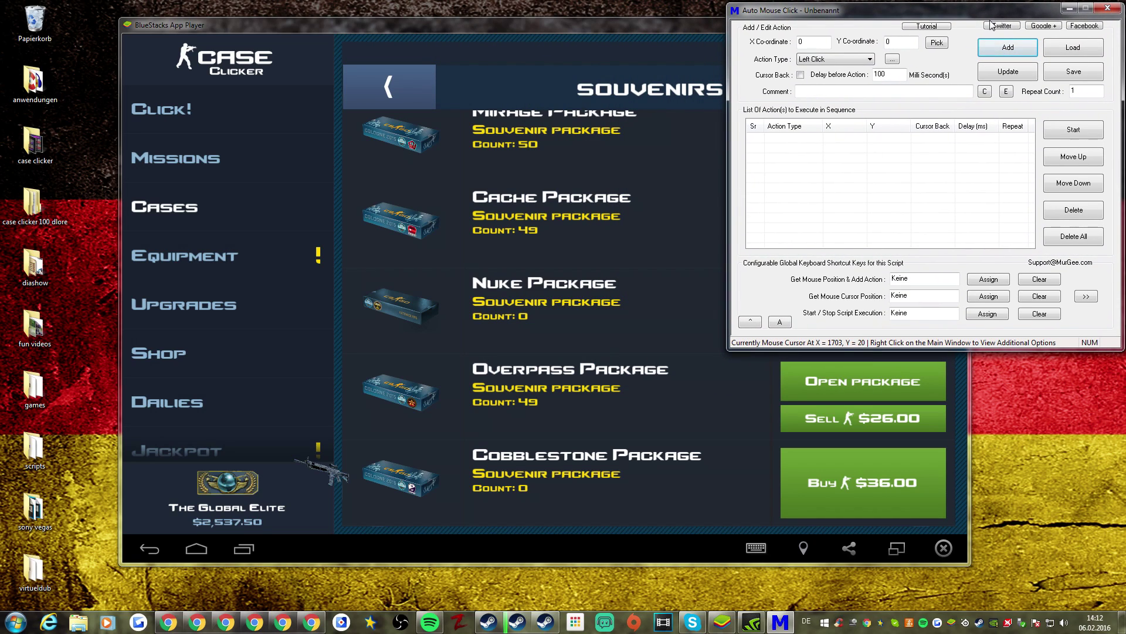
{"action": "mouse_move", "coordinate": [666, 31]}
{"action": "left_mouse_down"}
{"action": "mouse_move", "coordinate": [638, 30]}
{"action": "mouse_move", "coordinate": [543, 72]}
{"action": "left_mouse_up"}
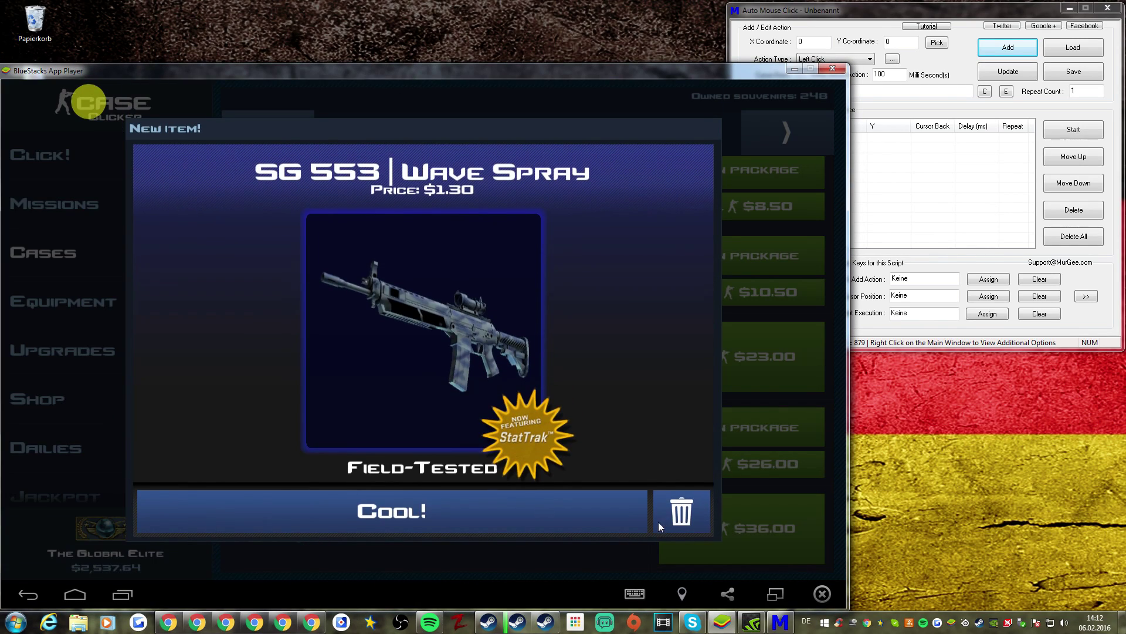
- Sell the SG 553, lose jackpot #2354, then buy one Cobblestone Package for $36.00
{"action": "left_click", "coordinate": [673, 510]}
{"action": "left_click", "coordinate": [194, 496]}
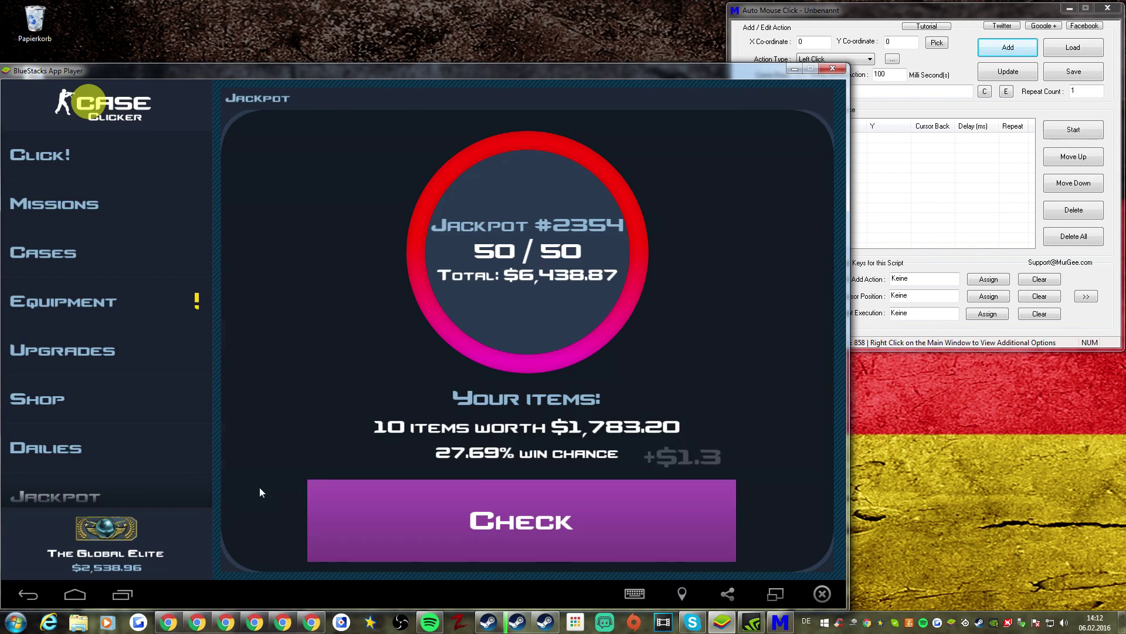
{"action": "left_click", "coordinate": [498, 481]}
{"action": "left_click", "coordinate": [976, 208]}
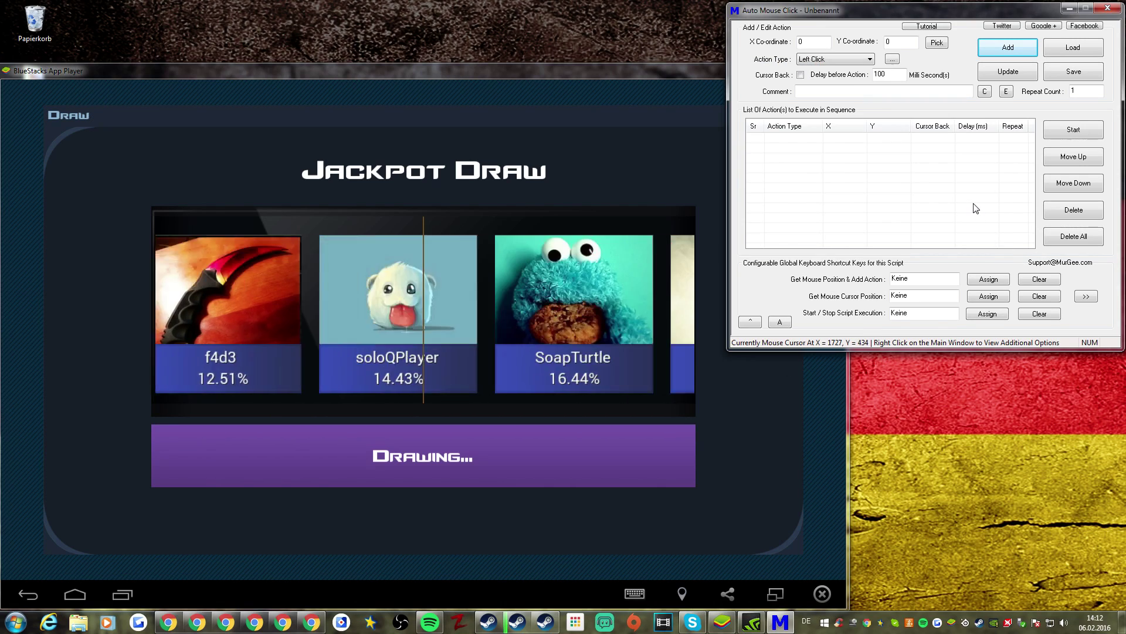
{"action": "left_click", "coordinate": [88, 101]}
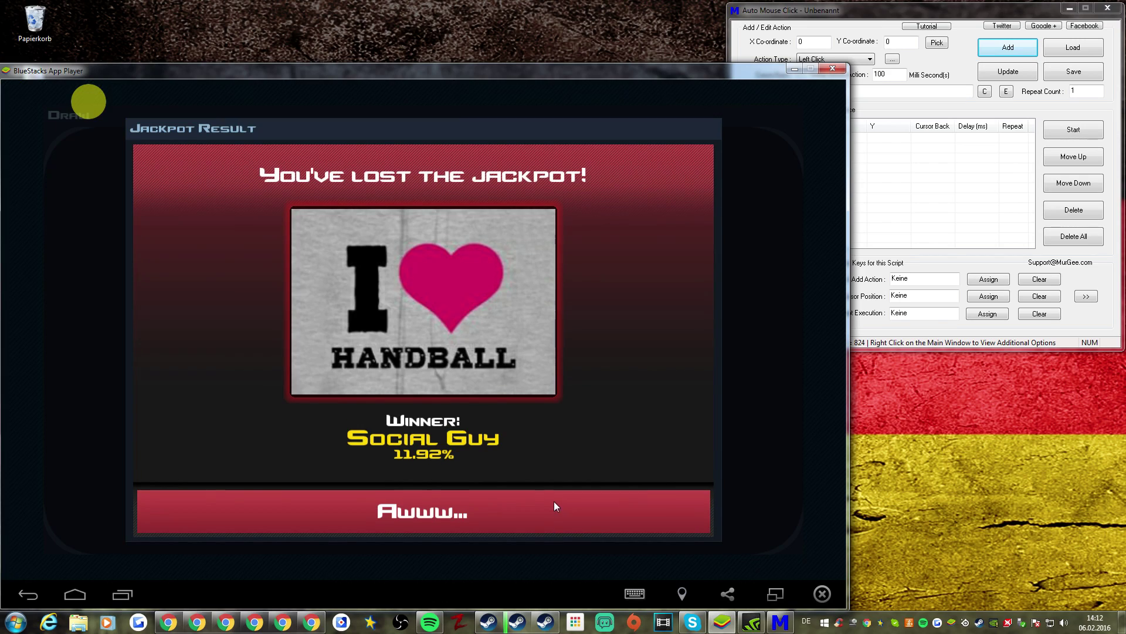
{"action": "left_click", "coordinate": [554, 501]}
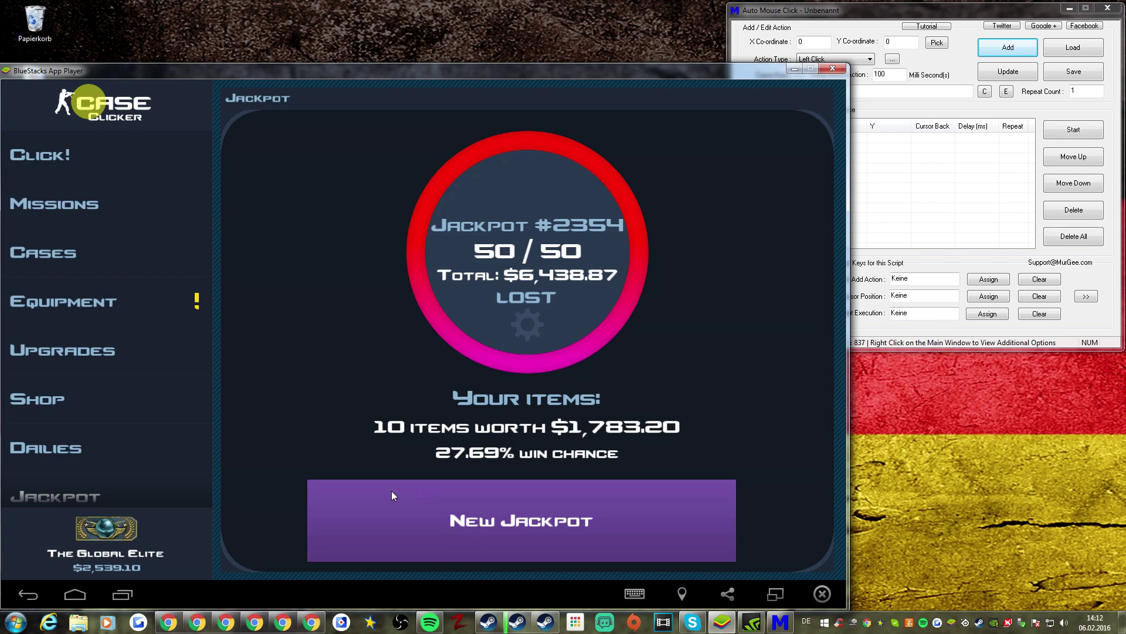
{"action": "left_click", "coordinate": [163, 254]}
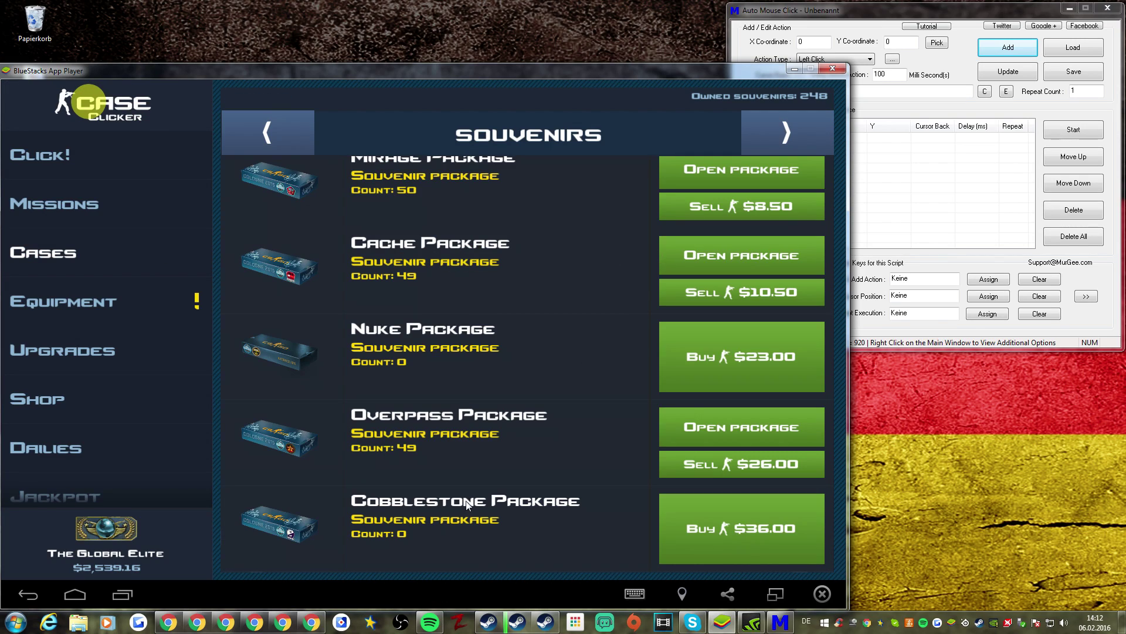
{"action": "left_click", "coordinate": [703, 505]}
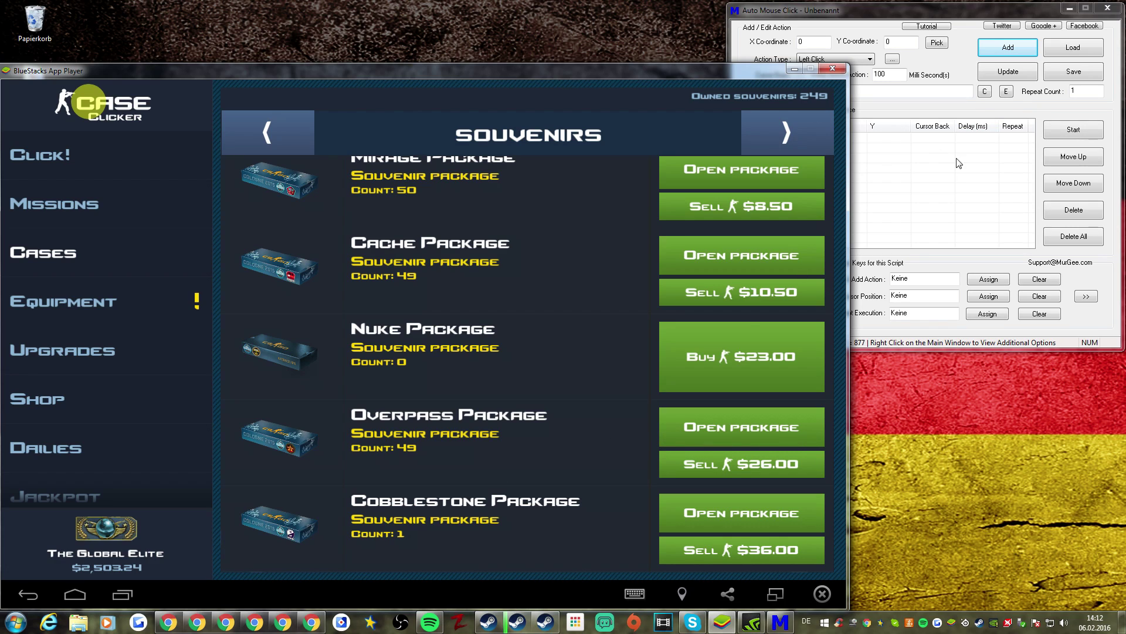
- Work on the Repeat Count value, dismissing the Add Action warning twice
{"action": "left_click", "coordinate": [1086, 92]}
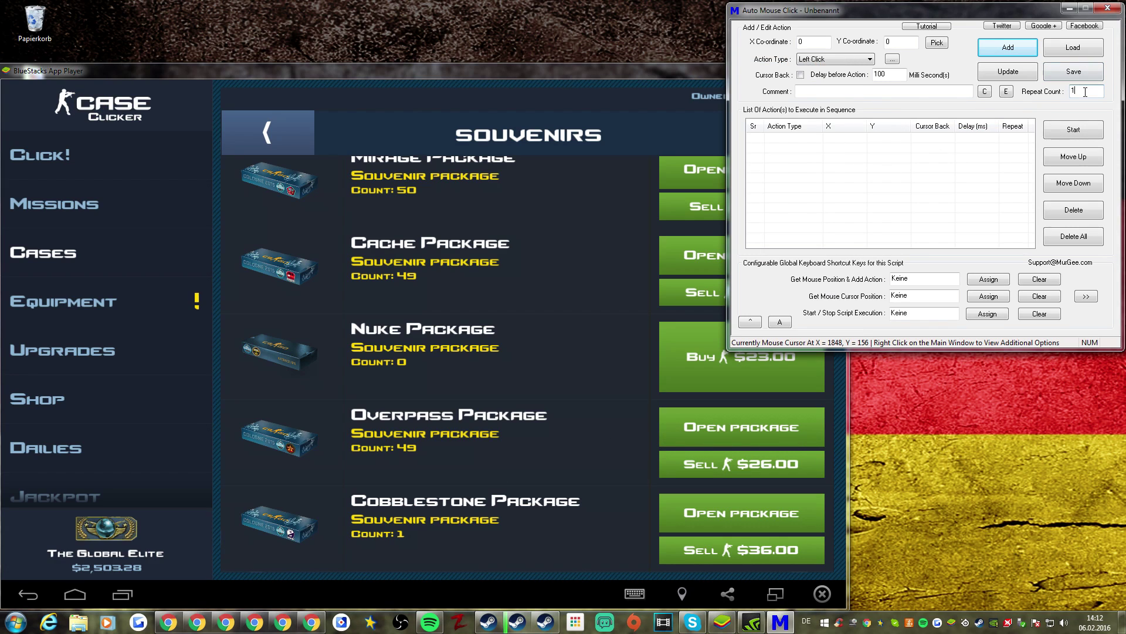
{"action": "left_click", "coordinate": [1089, 87]}
{"action": "left_click", "coordinate": [1006, 91]}
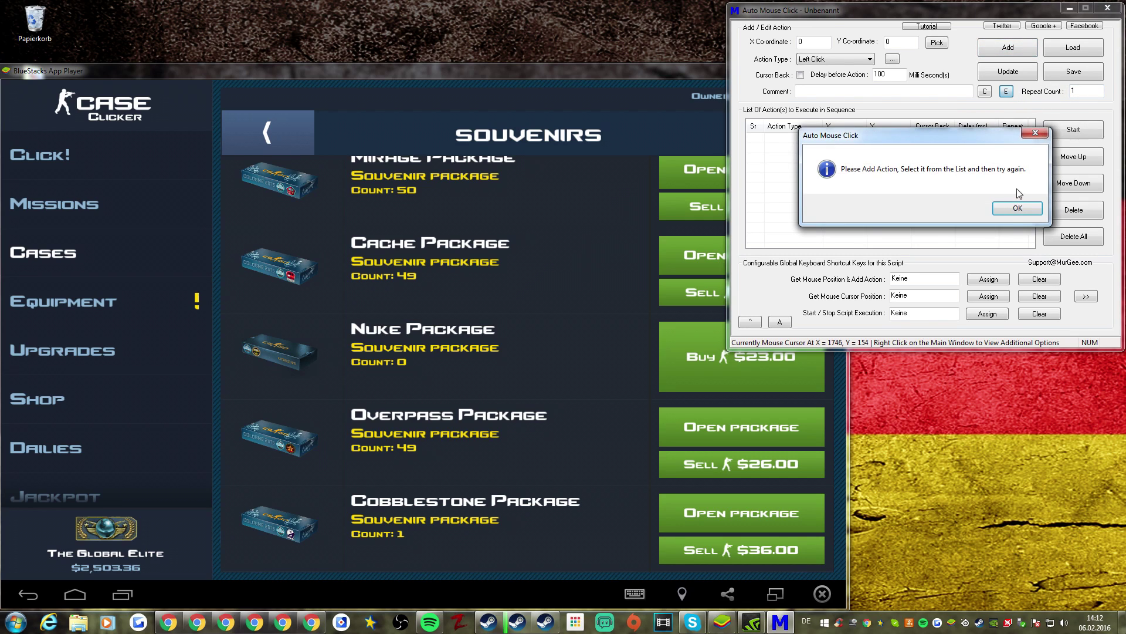
{"action": "left_click", "coordinate": [1033, 134]}
{"action": "left_click", "coordinate": [1007, 92]}
{"action": "left_click", "coordinate": [1024, 206]}
{"action": "left_click", "coordinate": [1083, 93]}
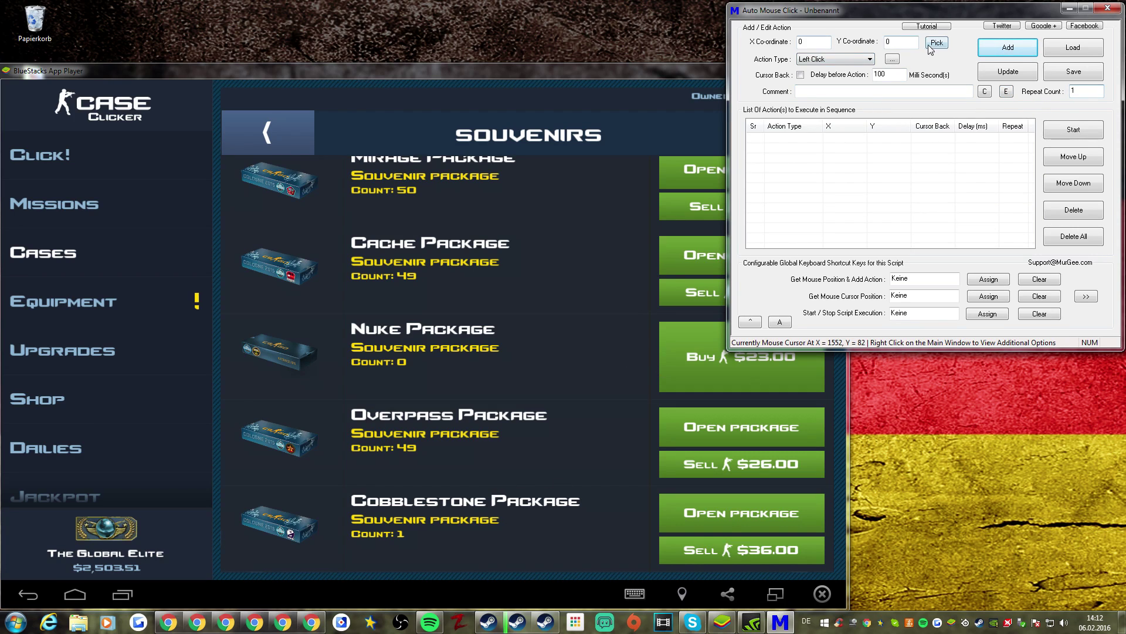
- Keep Left Click as the action type after browsing the action type list
{"action": "left_click", "coordinate": [816, 41]}
{"action": "left_click", "coordinate": [816, 59]}
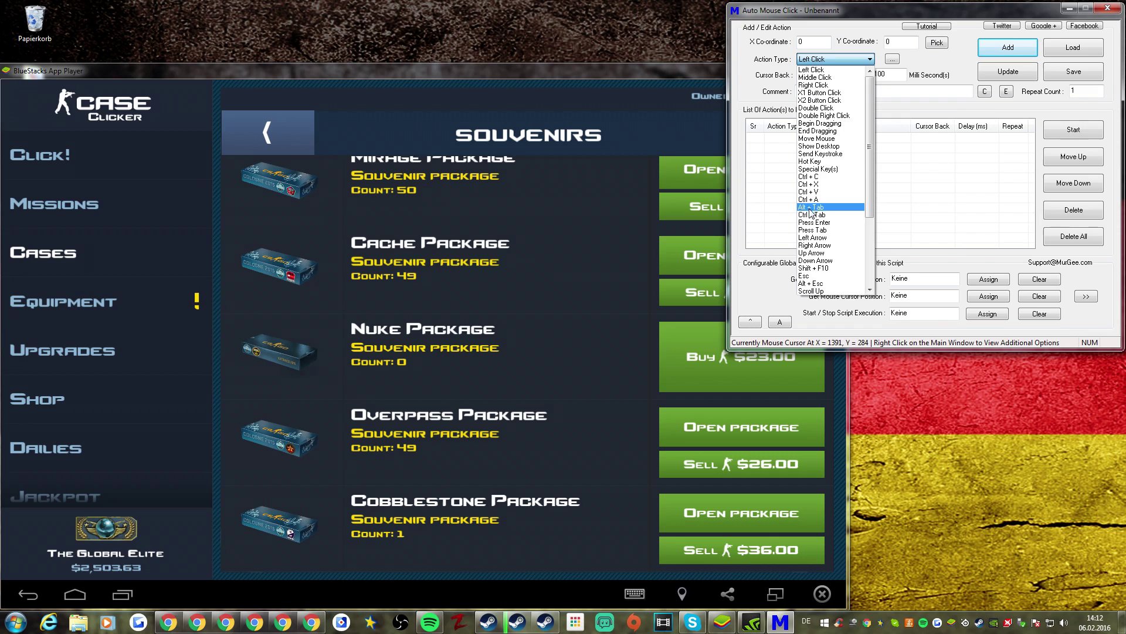
{"action": "scroll", "coordinate": [817, 214], "scroll_direction": "down", "scroll_amount": 3}
{"action": "scroll", "coordinate": [827, 187], "scroll_direction": "up", "scroll_amount": 4}
{"action": "left_click", "coordinate": [819, 69]}
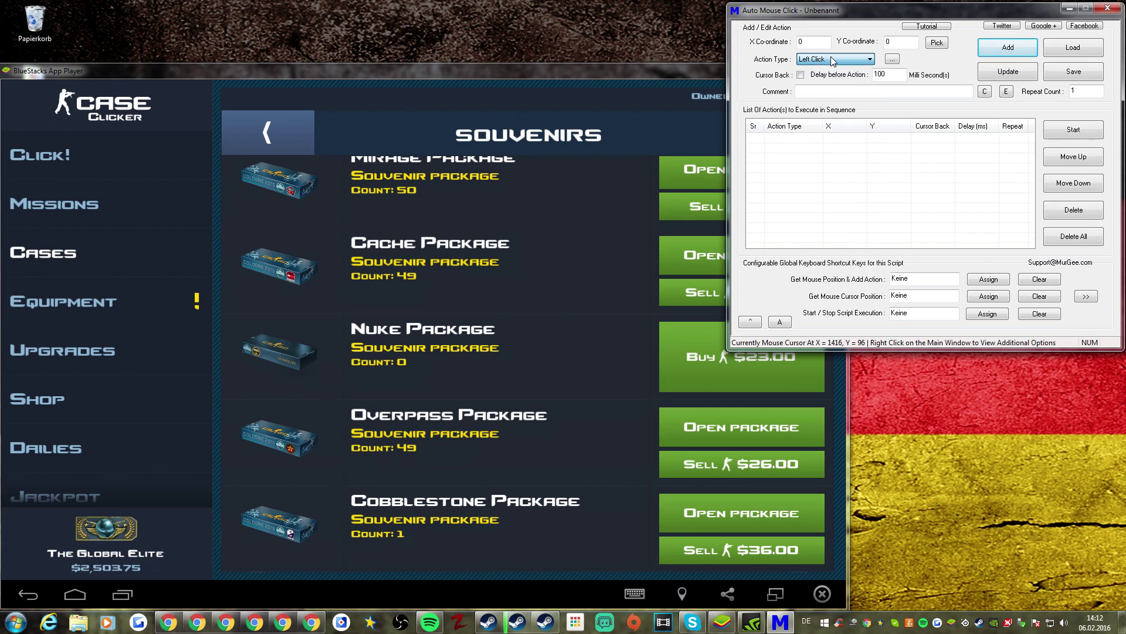
{"action": "left_click", "coordinate": [848, 59]}
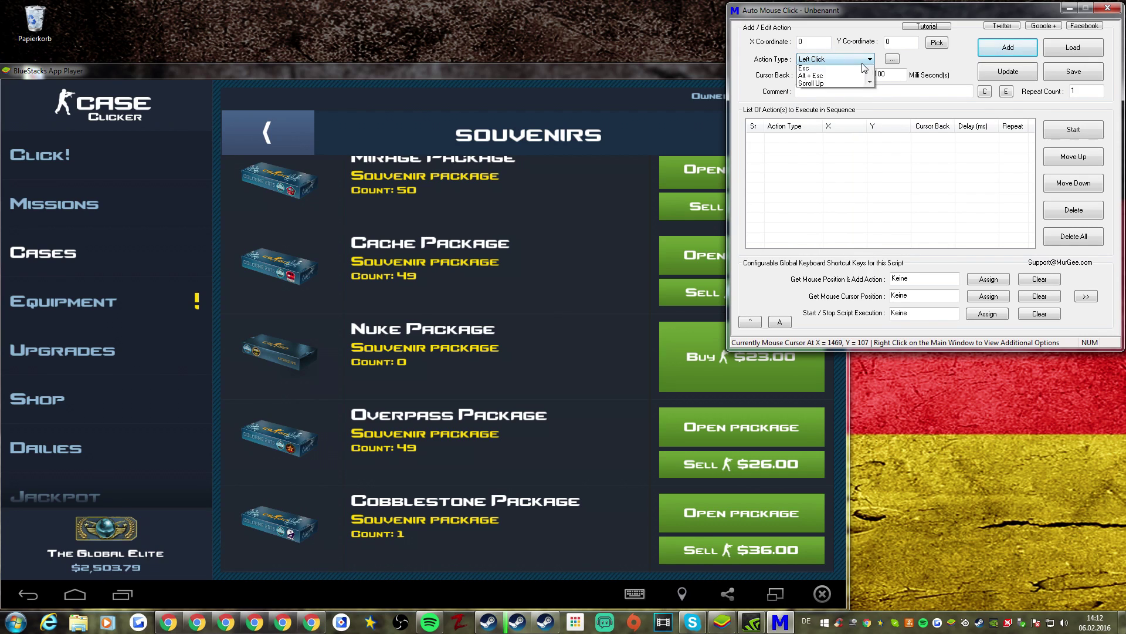
{"action": "left_click", "coordinate": [804, 56]}
- Select the X co-ordinate value and begin picking a position in the game window
{"action": "left_click", "coordinate": [570, 130]}
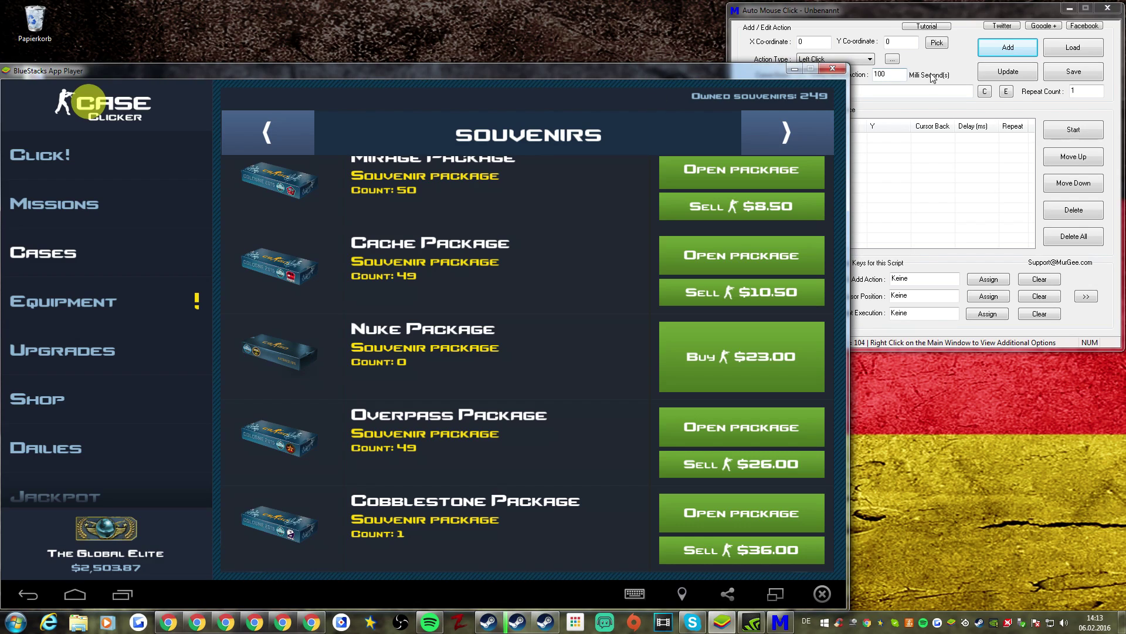
{"action": "left_click", "coordinate": [957, 45]}
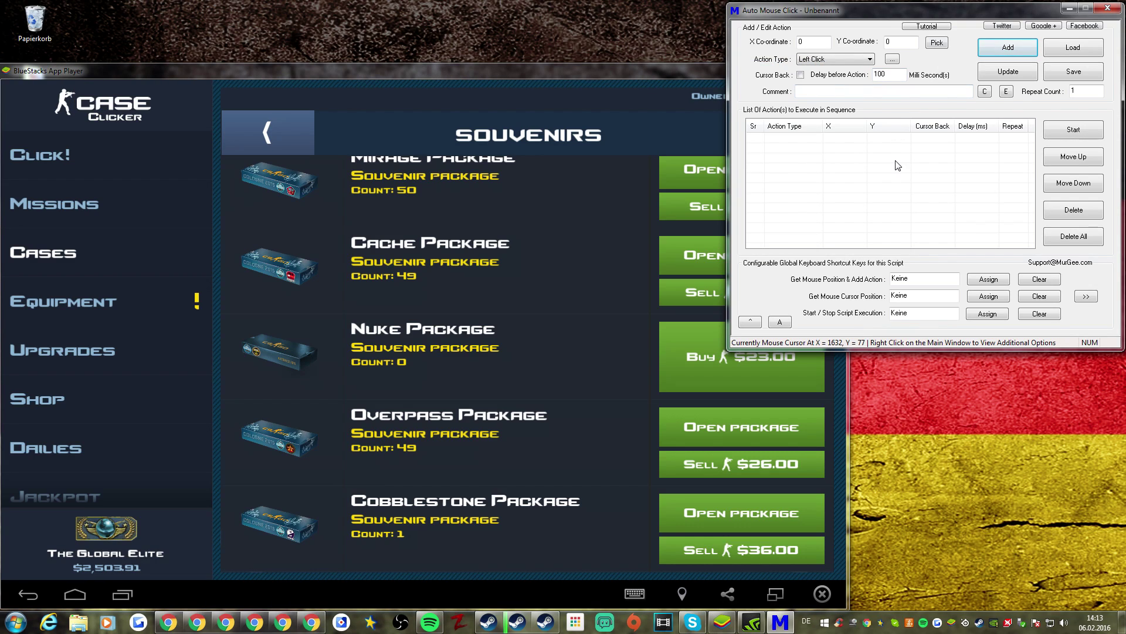
{"action": "double_click", "coordinate": [824, 43]}
{"action": "left_click", "coordinate": [935, 42]}
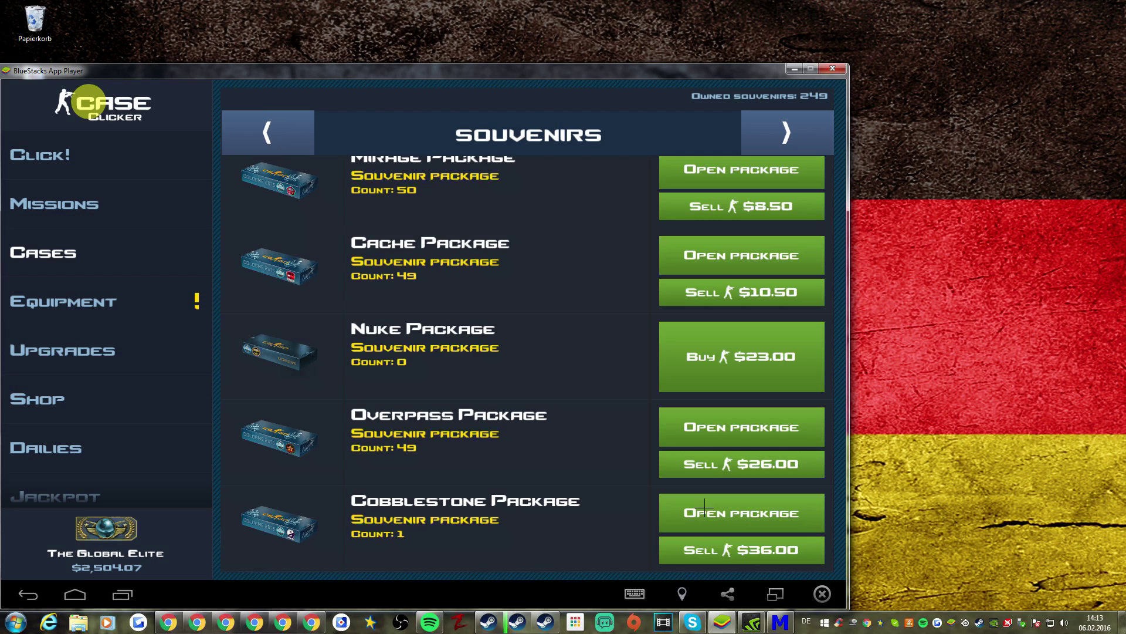
- Pick and add three Left Clicks: open Cobblestone package, Roll, and trash the won item
{"action": "left_click", "coordinate": [732, 513]}
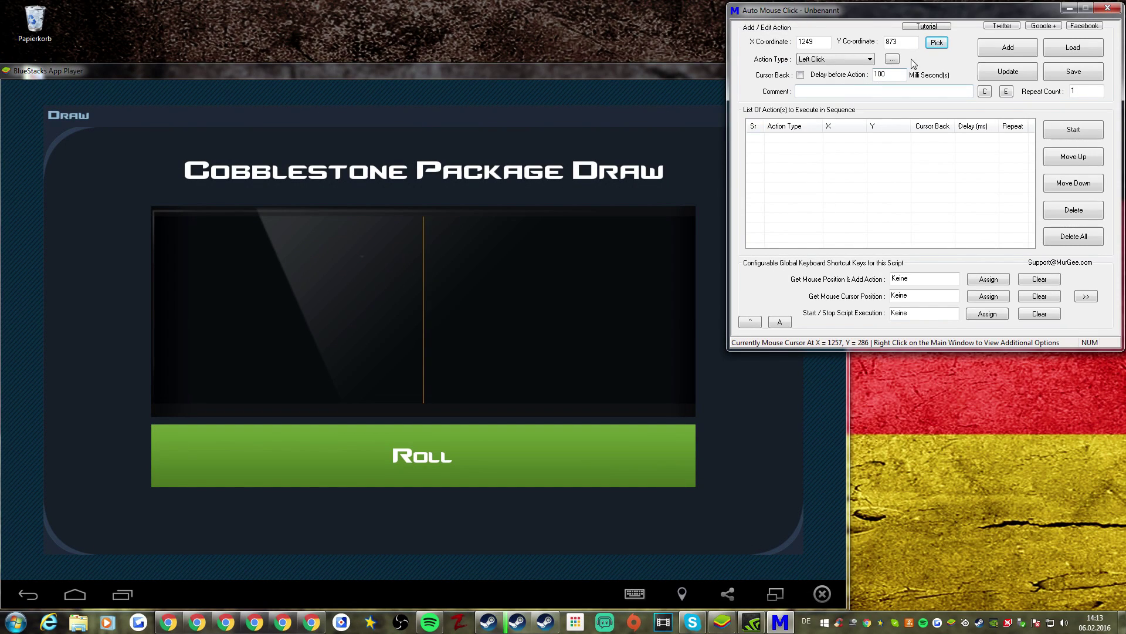
{"action": "left_click", "coordinate": [1021, 52]}
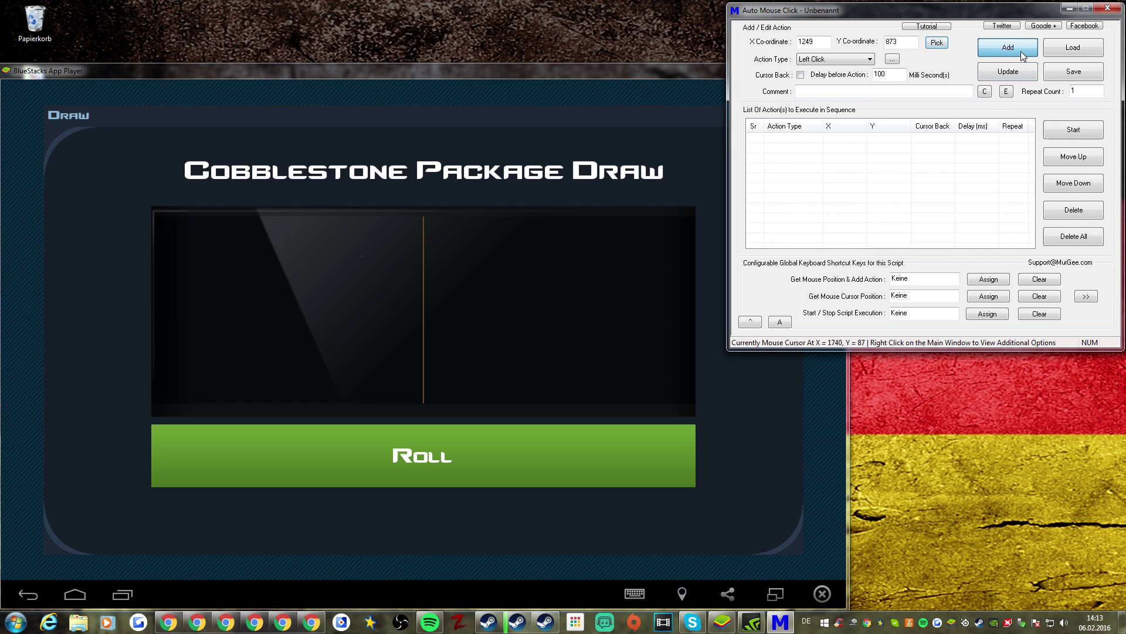
{"action": "left_click", "coordinate": [937, 42]}
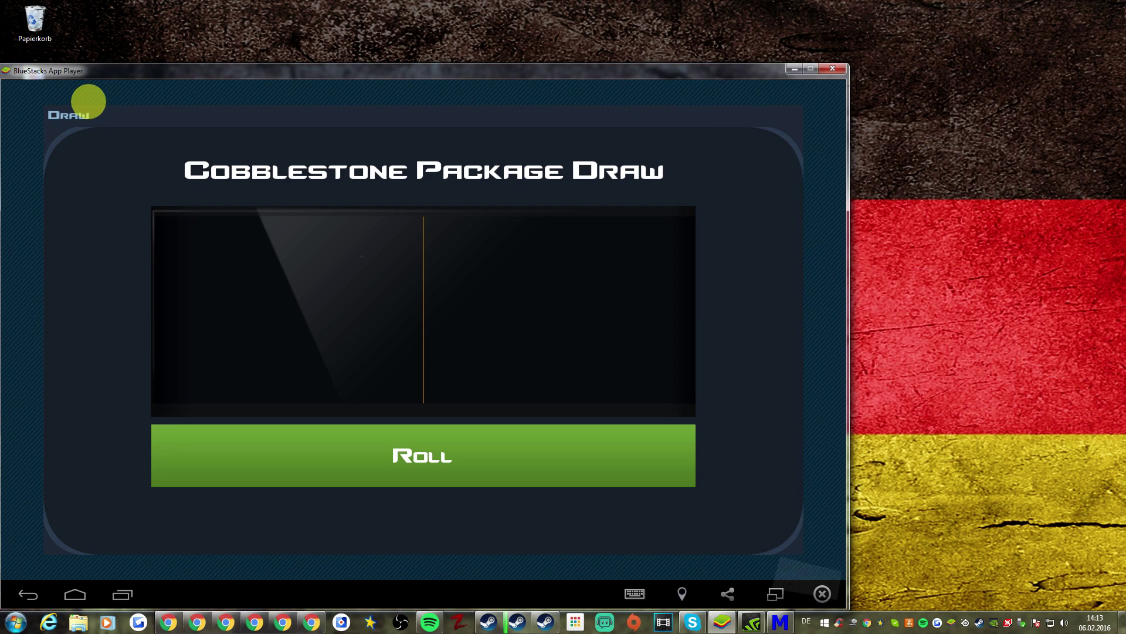
{"action": "left_click", "coordinate": [428, 453]}
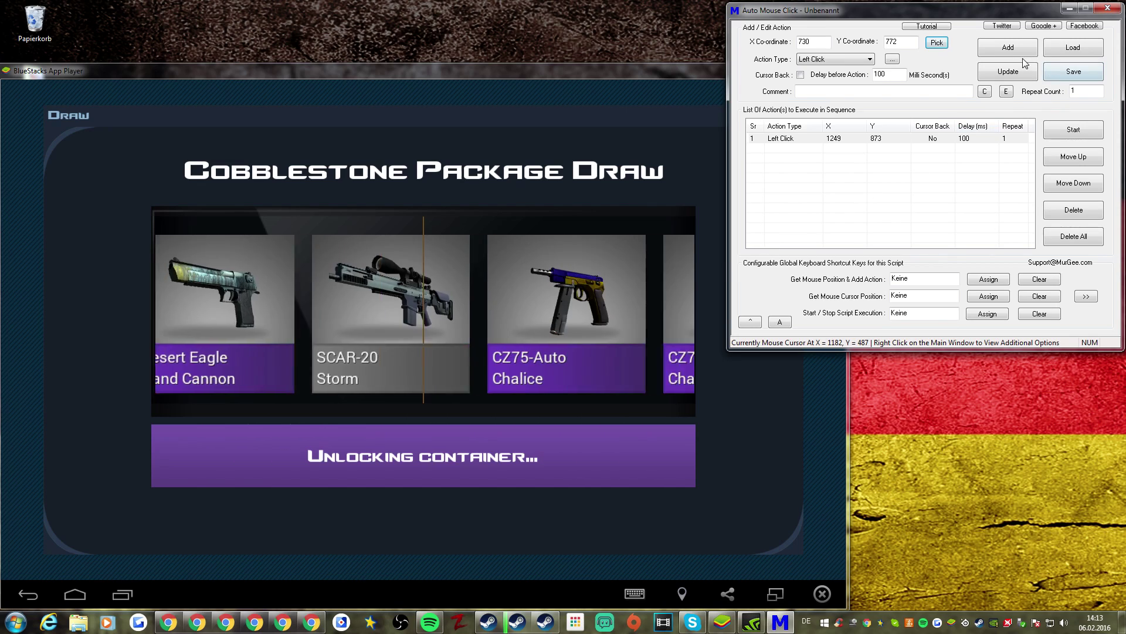
{"action": "left_click", "coordinate": [1022, 53]}
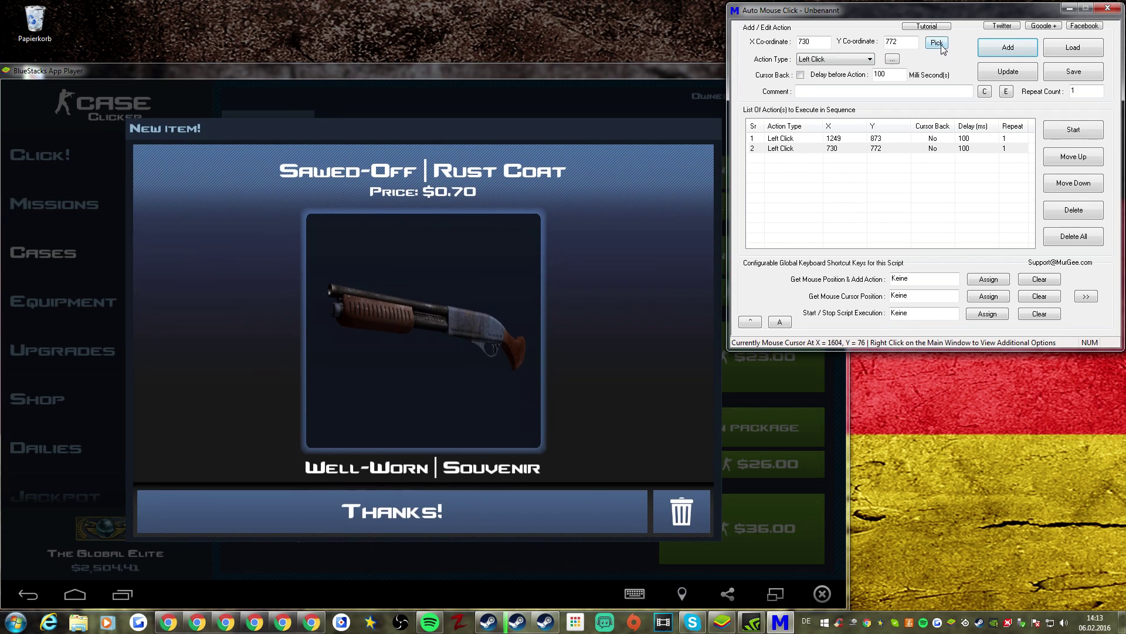
{"action": "left_click", "coordinate": [1070, 8]}
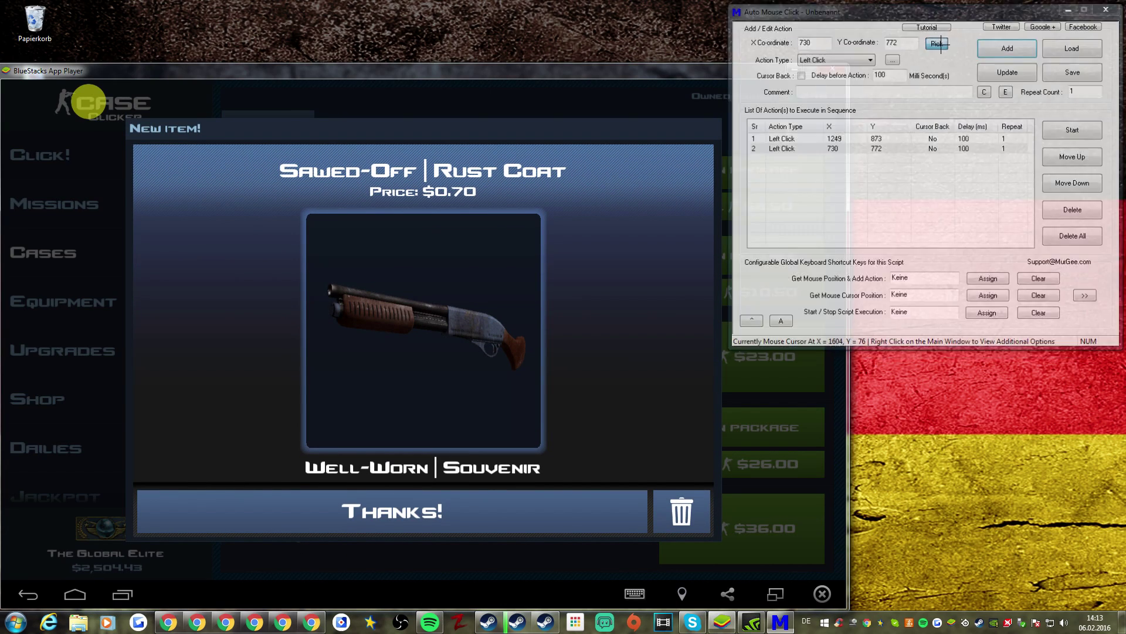
{"action": "left_click", "coordinate": [663, 506]}
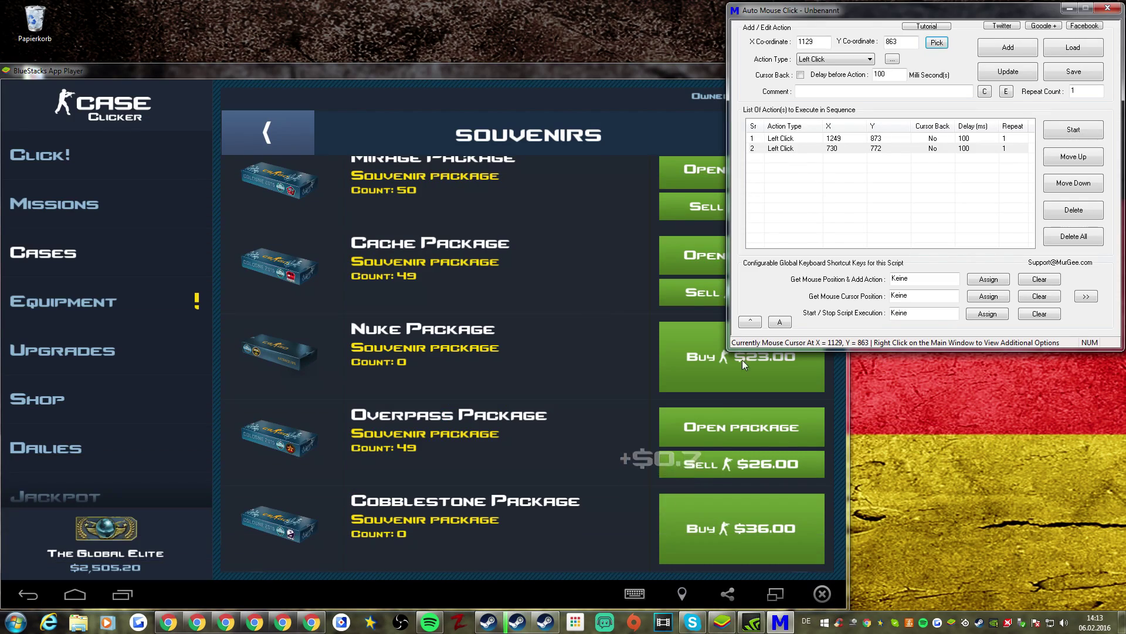
{"action": "left_click", "coordinate": [1008, 48]}
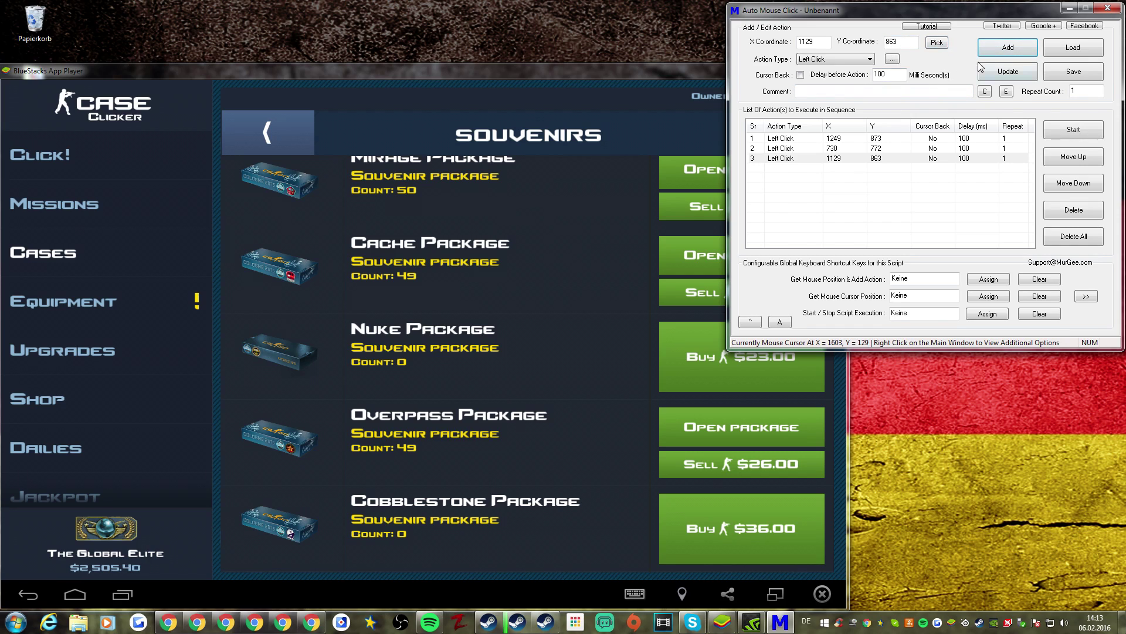
{"action": "left_click", "coordinate": [999, 54]}
{"action": "left_click", "coordinate": [1070, 8]}
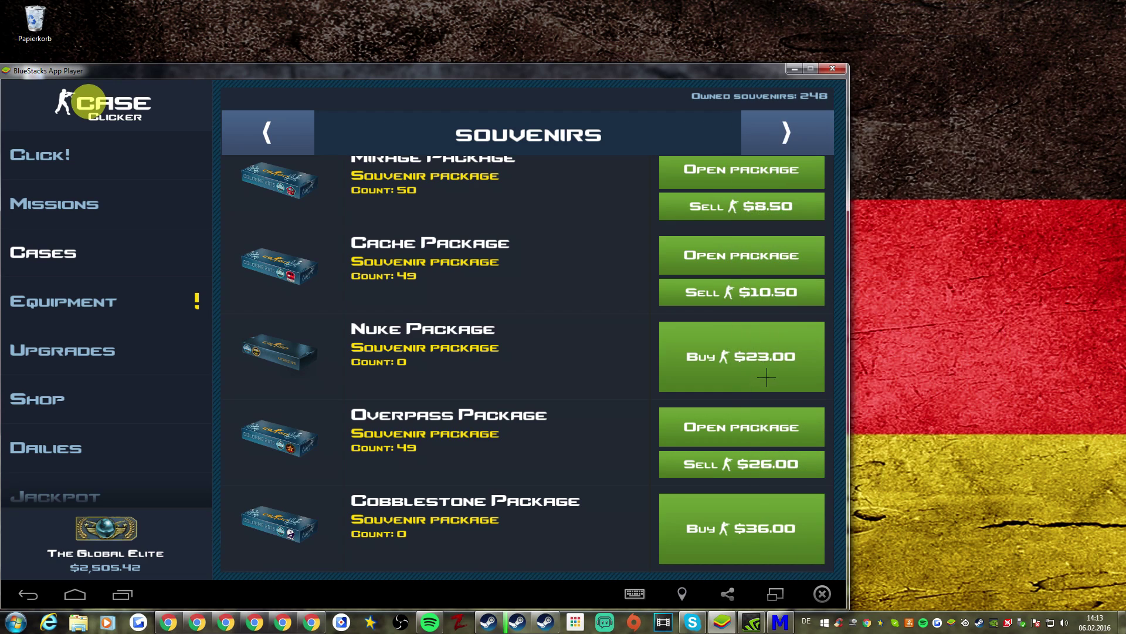
- Add a fourth Left Click at 1219, 865 on the Cobblestone Buy button and test-run the script
{"action": "left_click", "coordinate": [715, 508]}
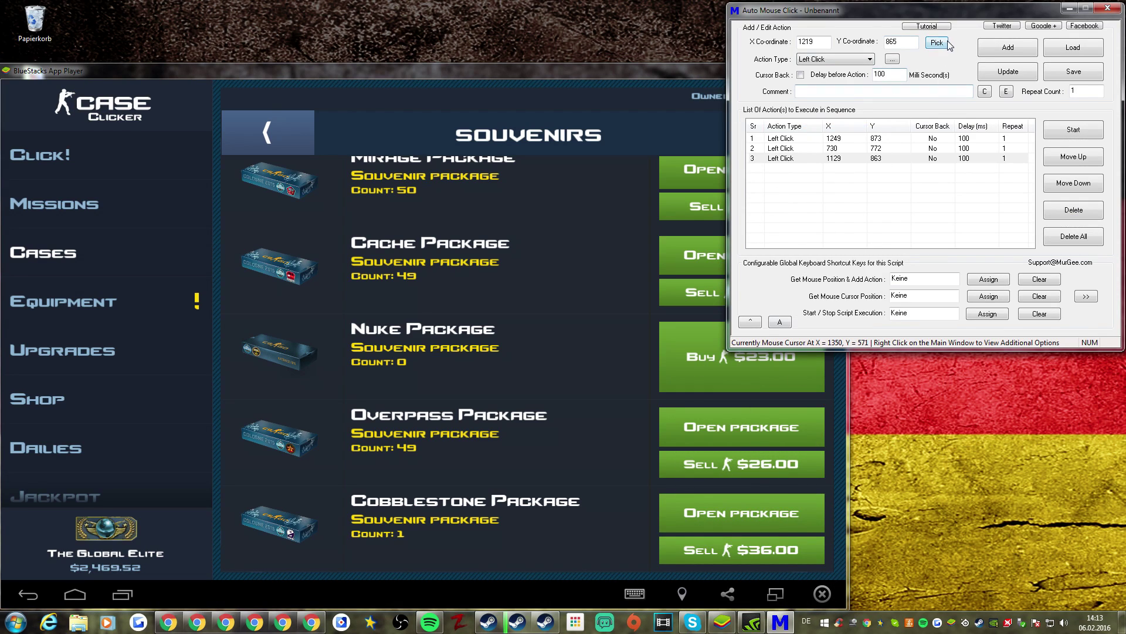
{"action": "left_click", "coordinate": [1001, 52]}
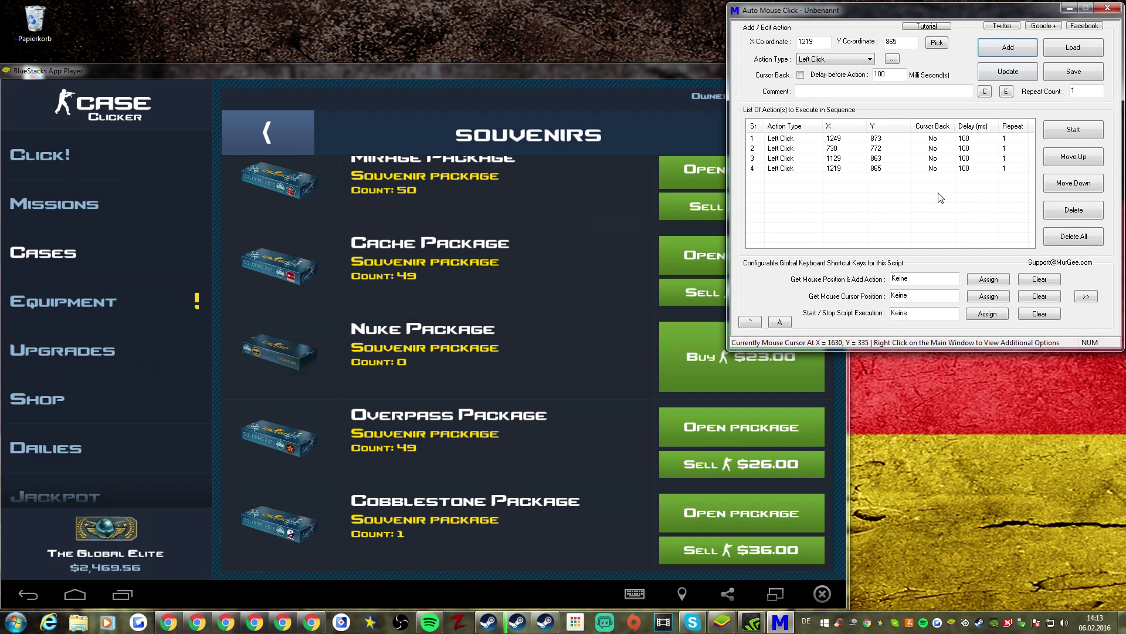
{"action": "left_click", "coordinate": [1074, 130]}
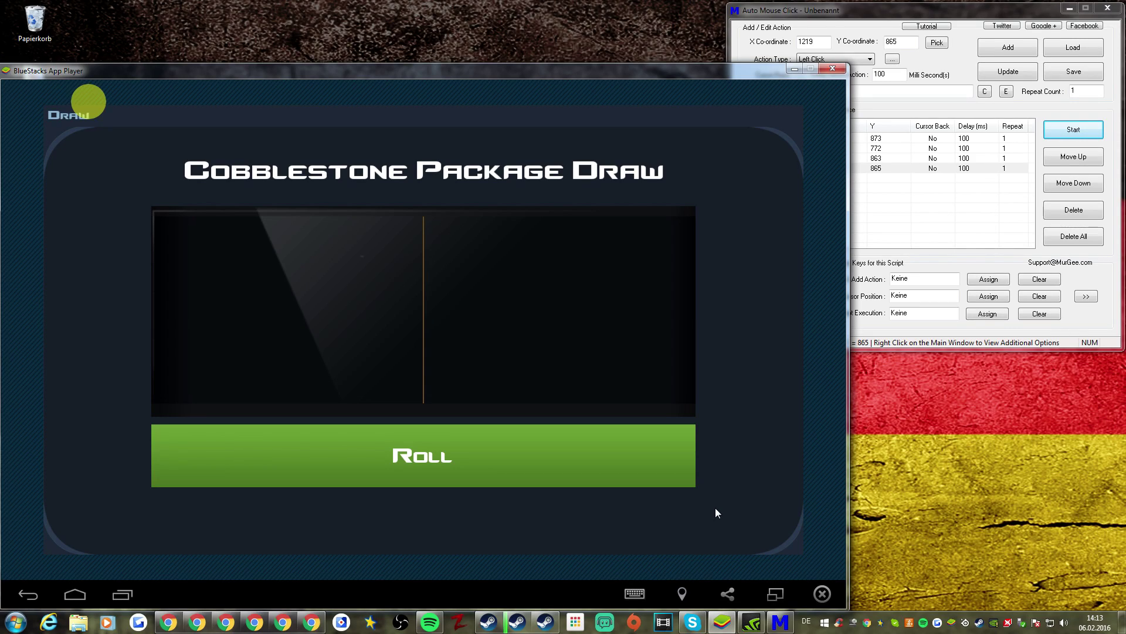
{"action": "left_click", "coordinate": [1076, 133]}
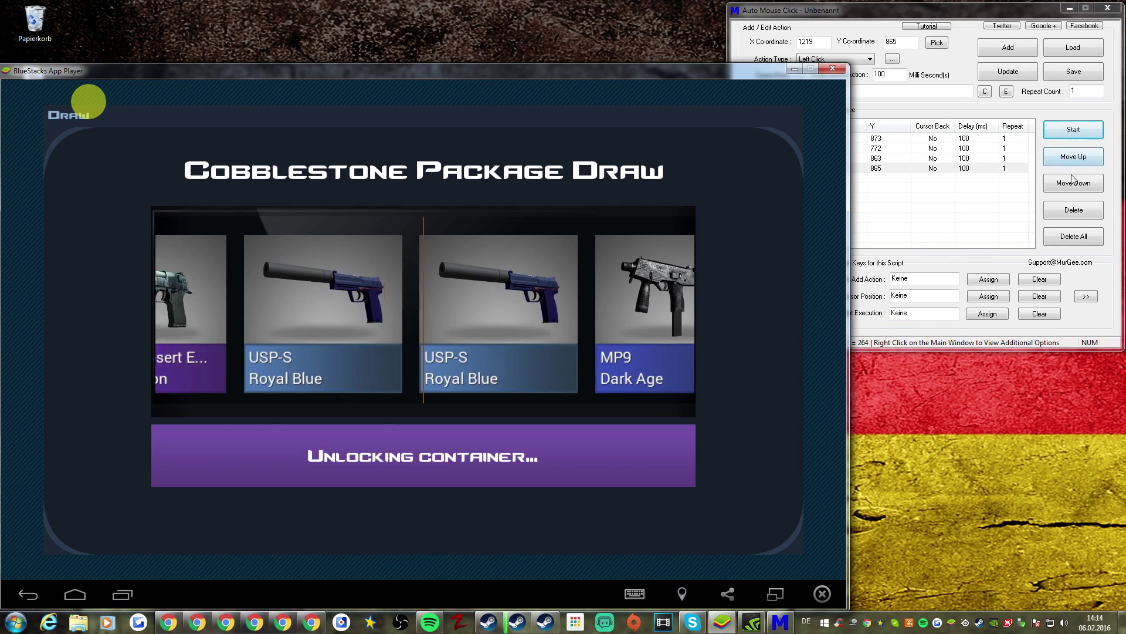
{"action": "left_click", "coordinate": [885, 177]}
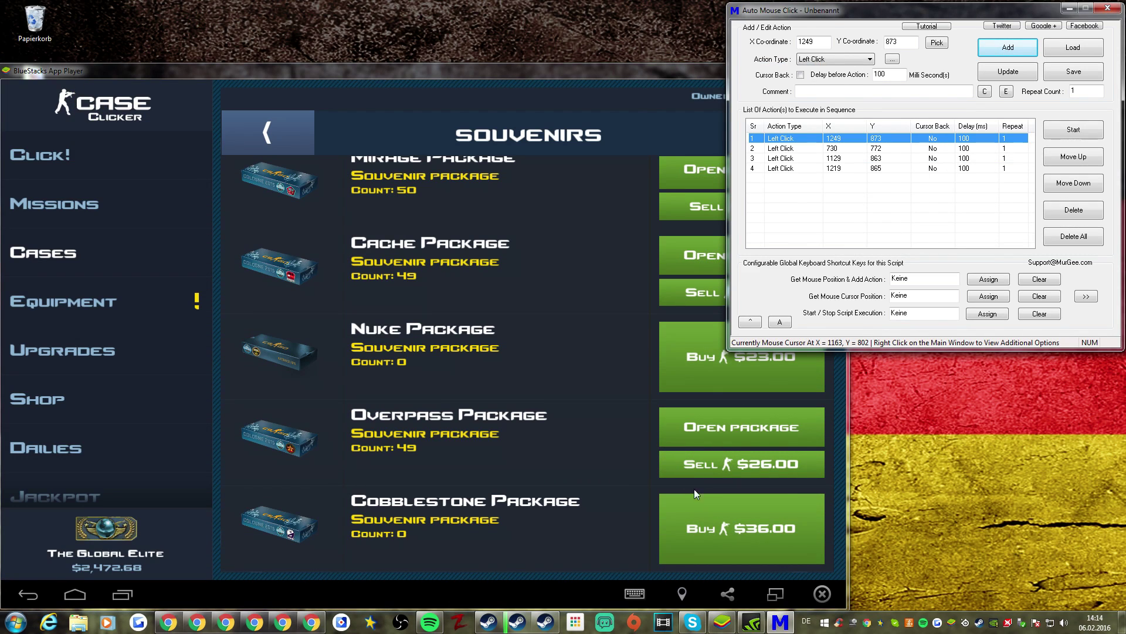
- Give the first action, the open-package click, a 150 ms delay before action
{"action": "right_click", "coordinate": [964, 138]}
{"action": "left_click", "coordinate": [958, 207]}
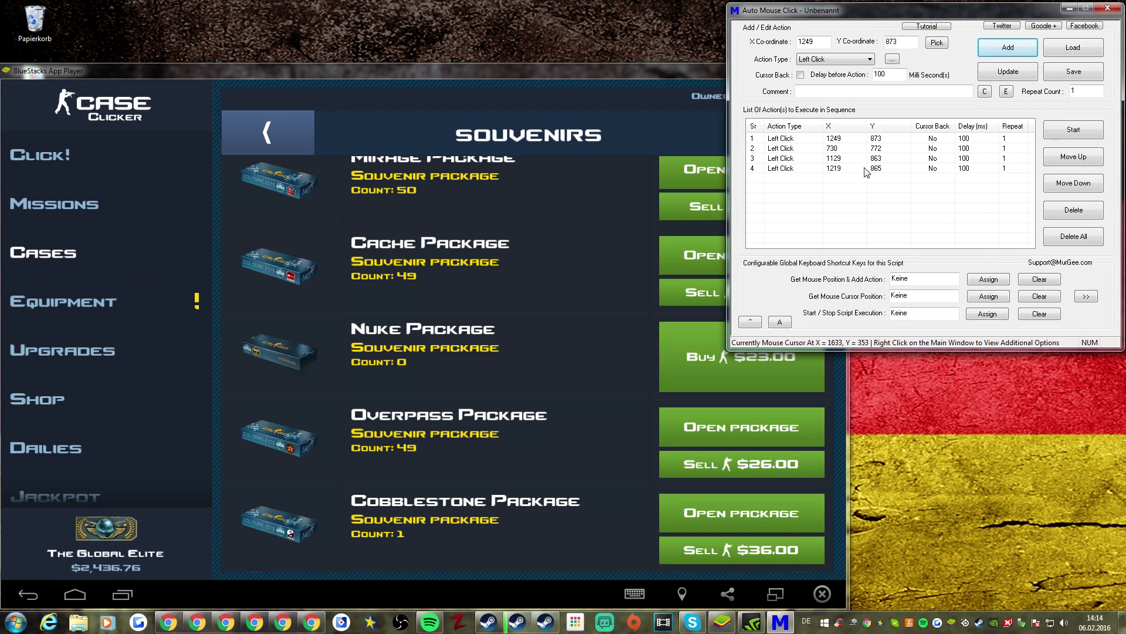
{"action": "left_click", "coordinate": [885, 139]}
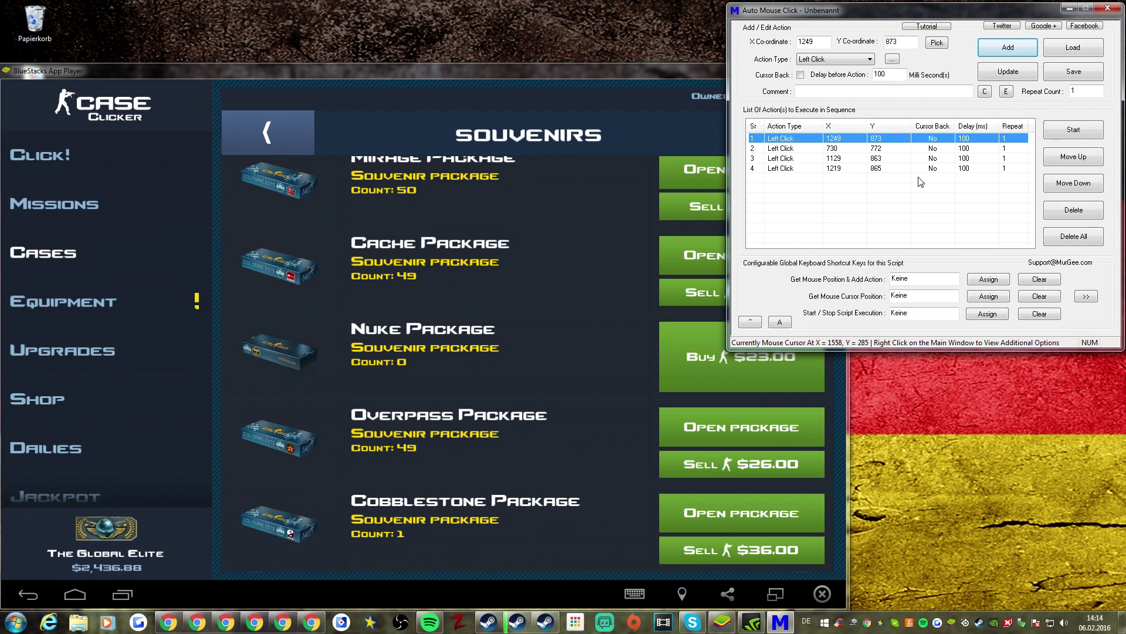
{"action": "left_click", "coordinate": [936, 149]}
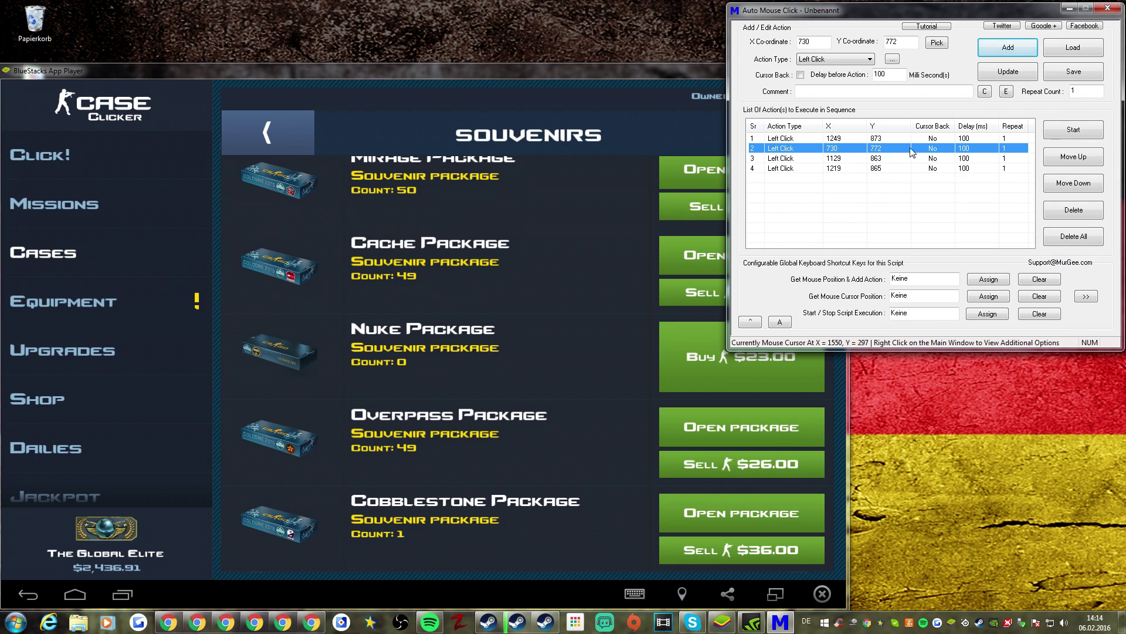
{"action": "right_click", "coordinate": [911, 151]}
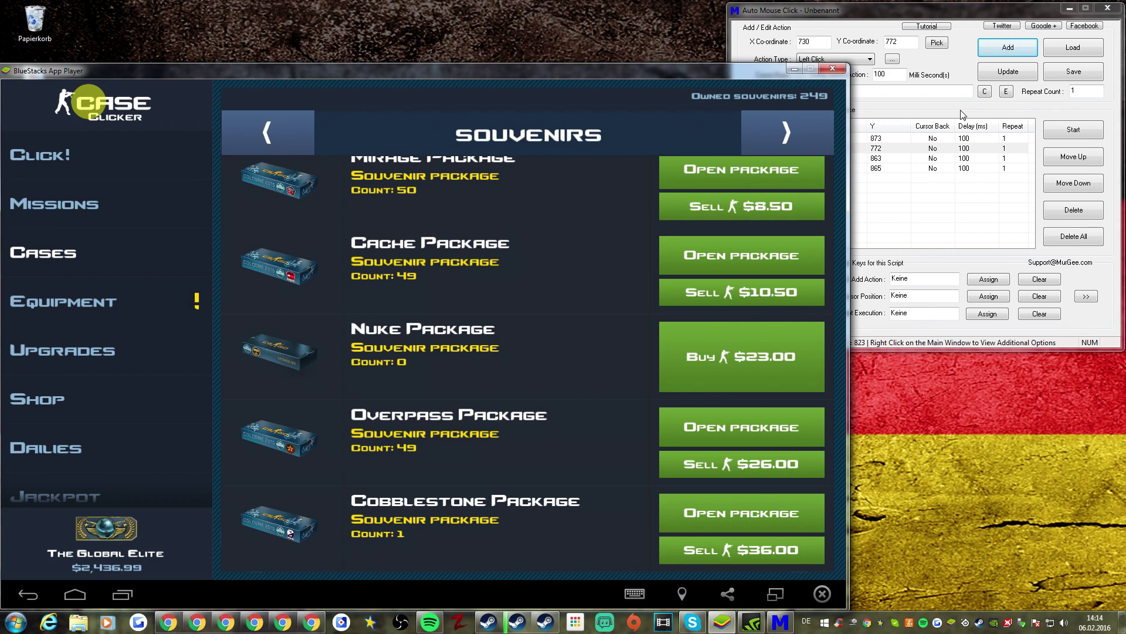
{"action": "left_click", "coordinate": [918, 139]}
{"action": "right_click", "coordinate": [919, 138]}
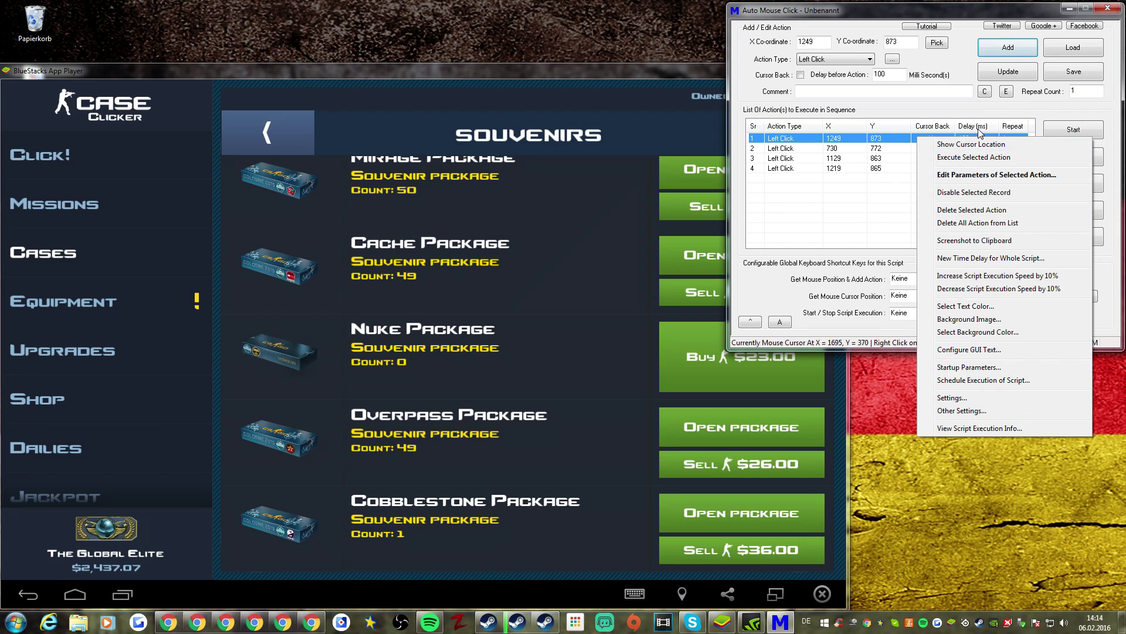
{"action": "left_click", "coordinate": [895, 74]}
{"action": "type", "text": "150"}
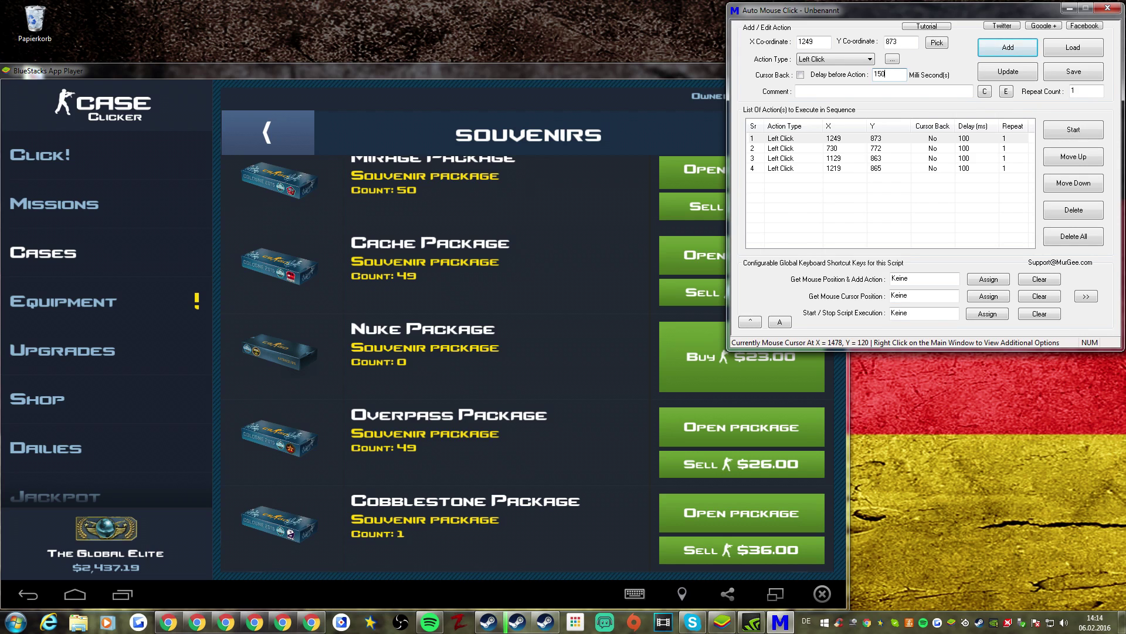
{"action": "left_click", "coordinate": [1008, 71]}
- Move the open-package click down below the roll click
{"action": "right_click", "coordinate": [955, 140]}
{"action": "left_click", "coordinate": [760, 128]}
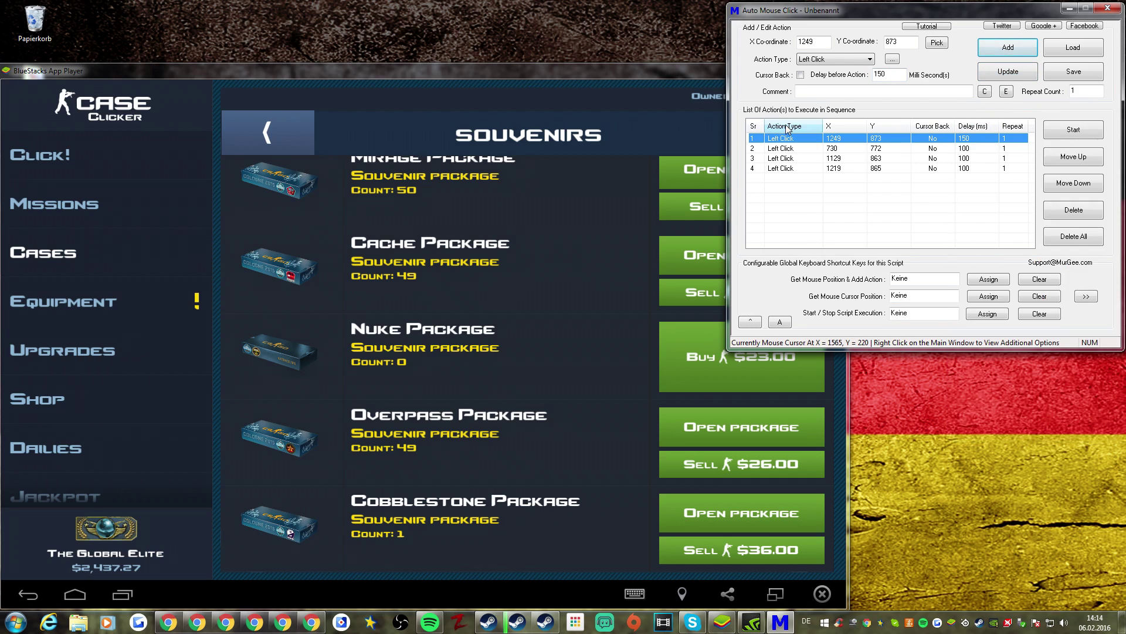
{"action": "right_click", "coordinate": [953, 136]}
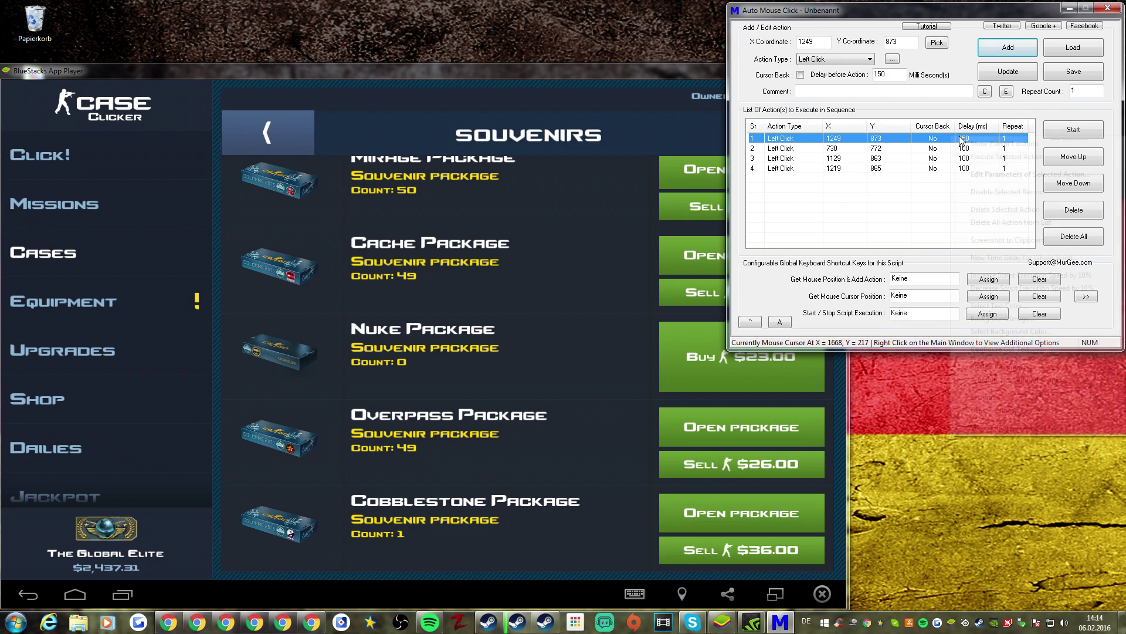
{"action": "left_click", "coordinate": [1021, 174]}
{"action": "left_click", "coordinate": [1076, 183]}
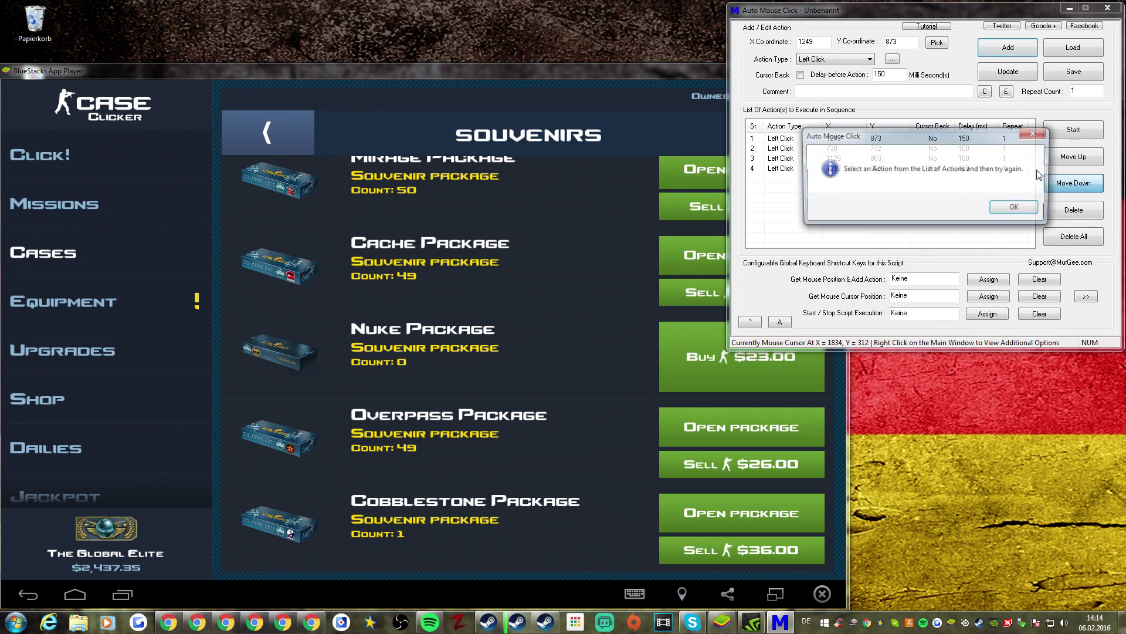
{"action": "left_click", "coordinate": [1005, 214]}
{"action": "left_click", "coordinate": [1071, 186]}
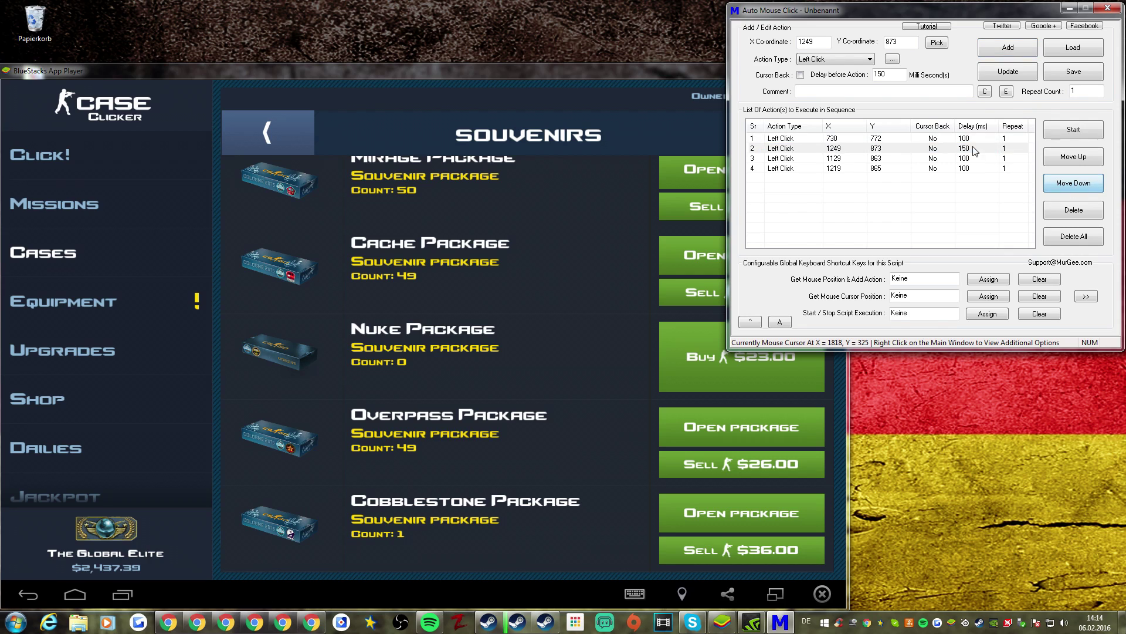
- Set the discard click's delay before action to 6500 ms
{"action": "left_click", "coordinate": [964, 159]}
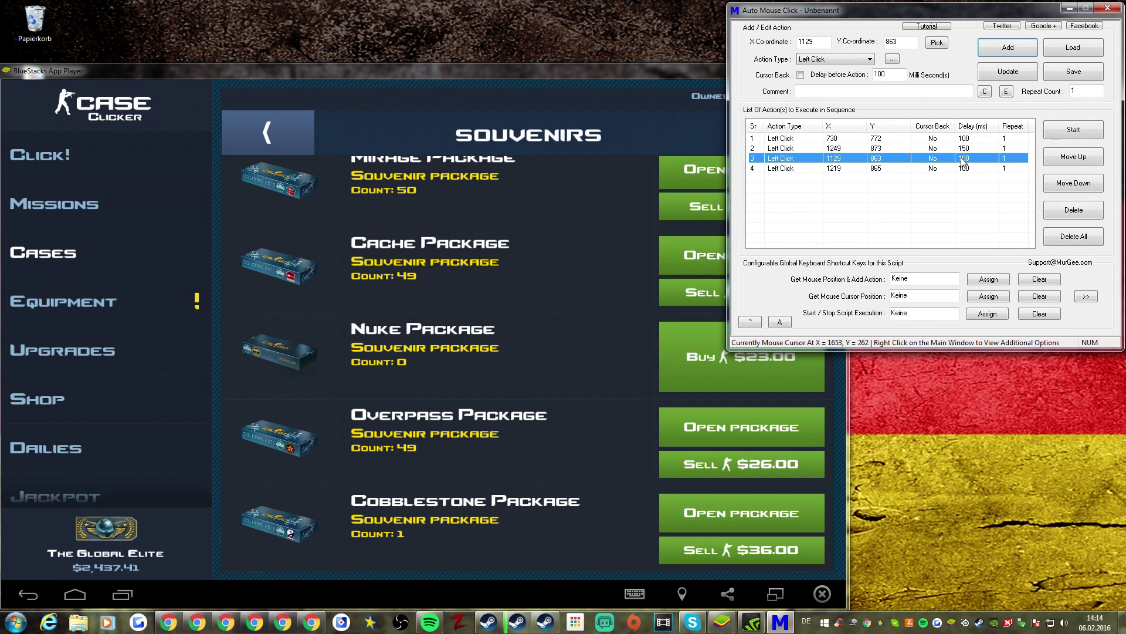
{"action": "double_click", "coordinate": [882, 74]}
{"action": "type", "text": "00"}
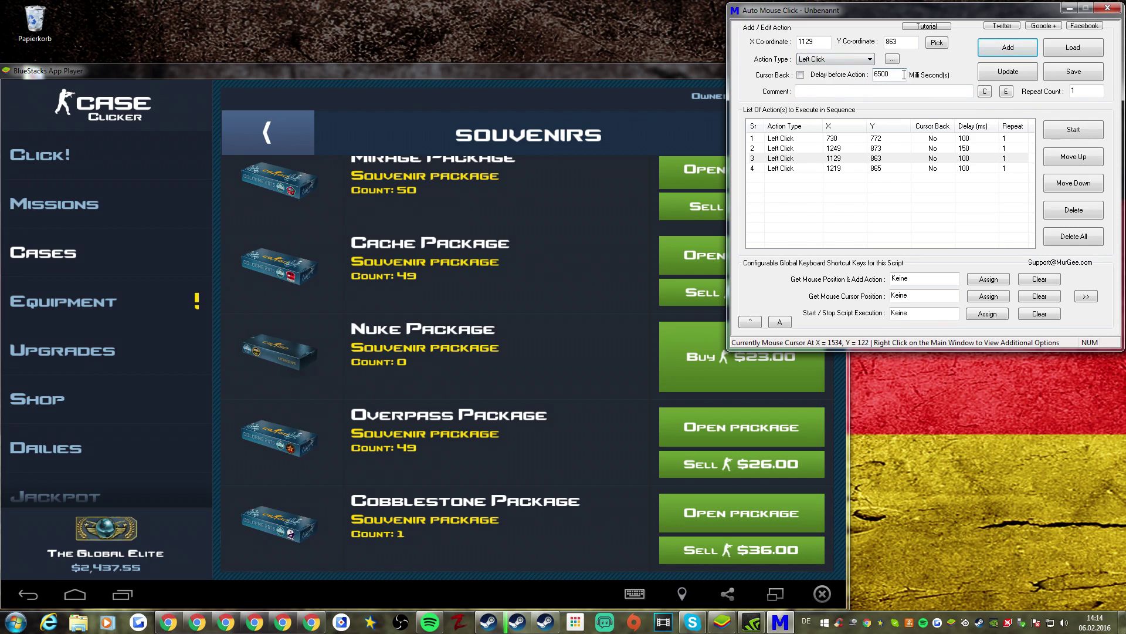
{"action": "left_click", "coordinate": [1033, 71]}
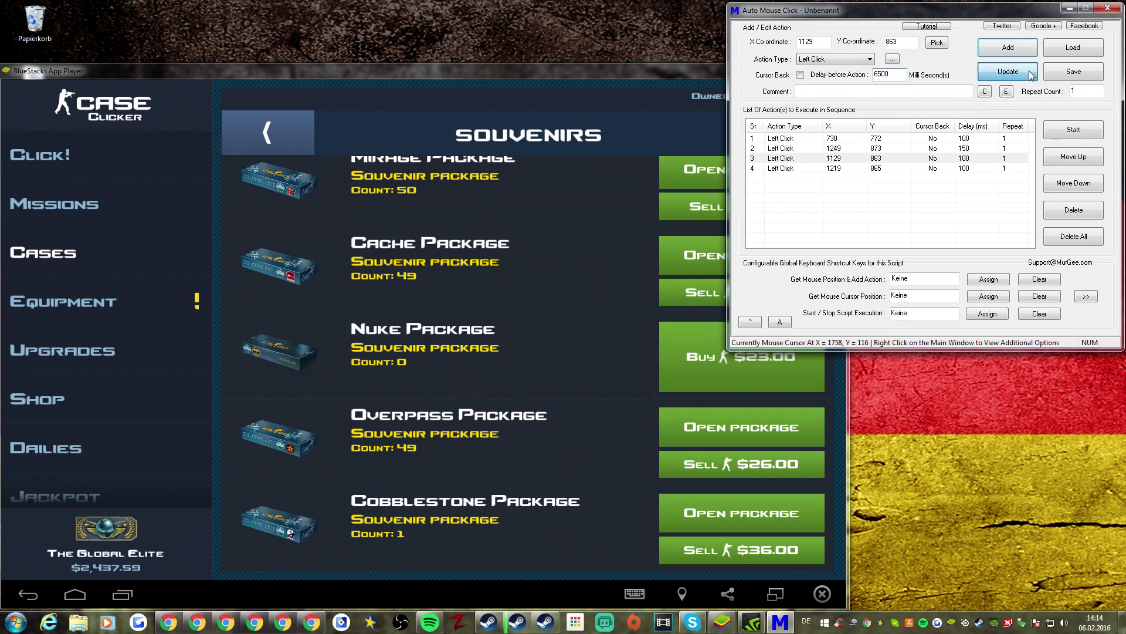
{"action": "left_click", "coordinate": [414, 497]}
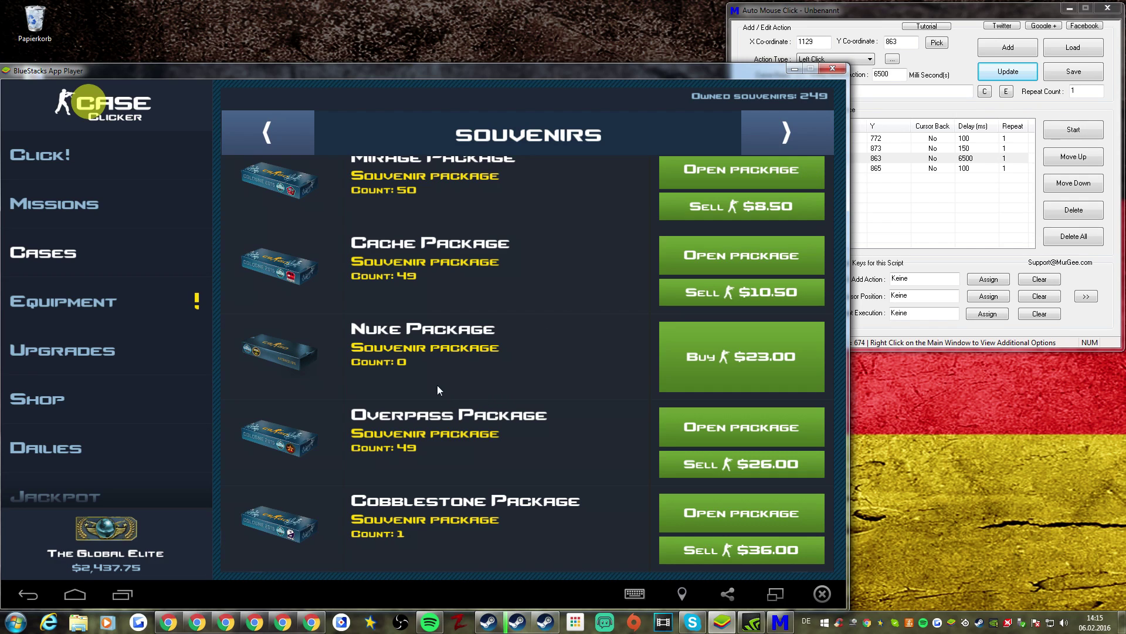
- Load the fourth and then the first action's coordinates in the Auto Mouse Click list
{"action": "left_click", "coordinate": [965, 214]}
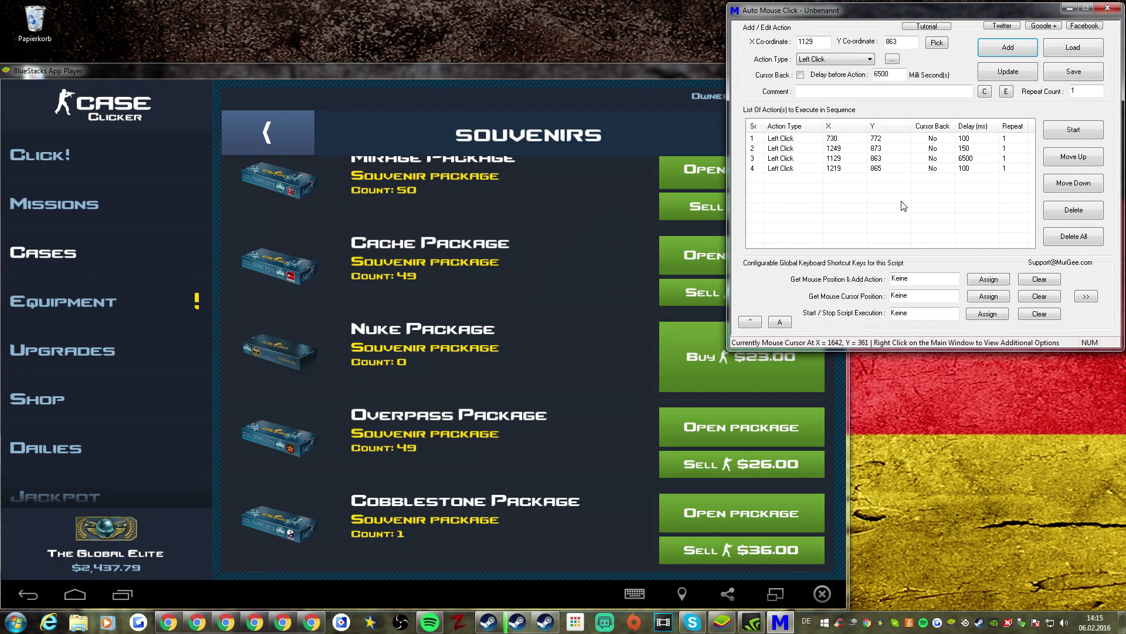
{"action": "left_click", "coordinate": [967, 169]}
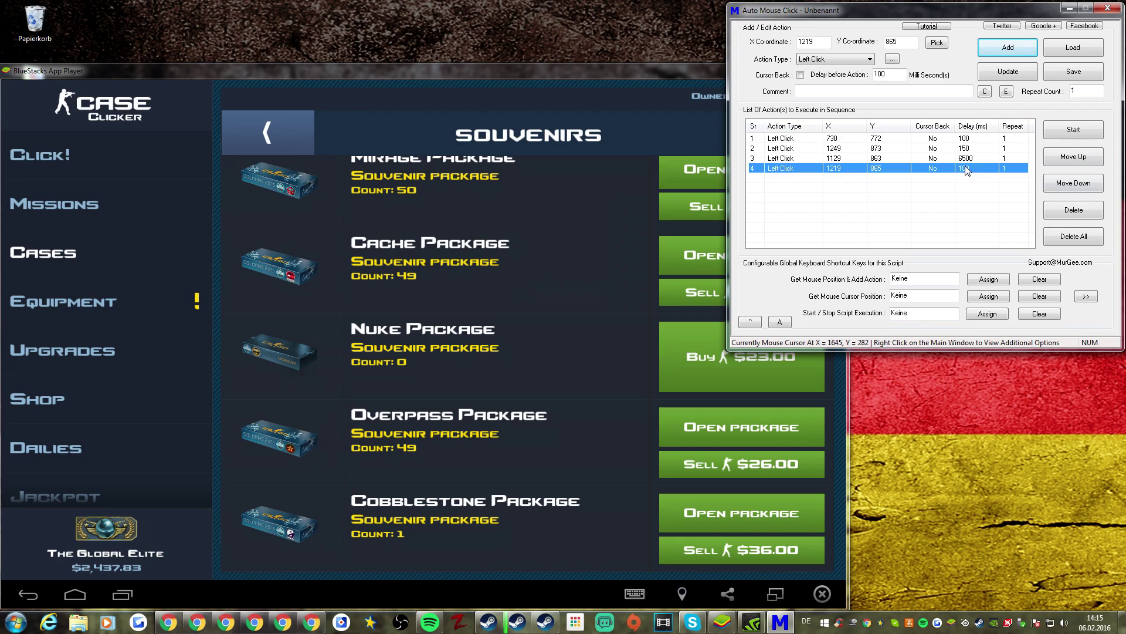
{"action": "left_click", "coordinate": [944, 214]}
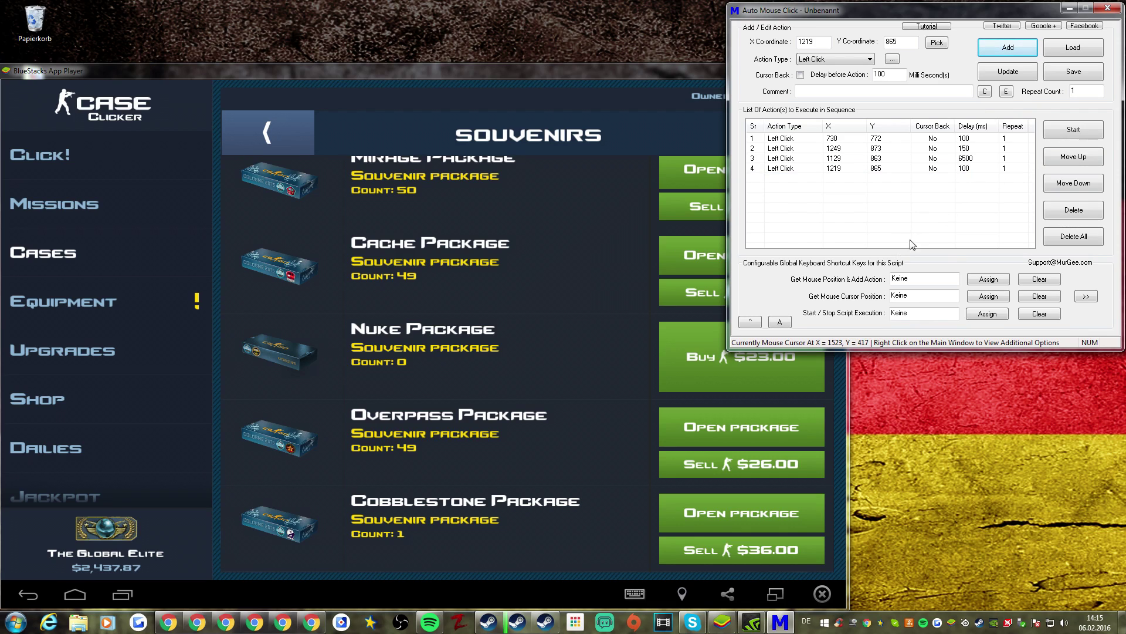
{"action": "left_click", "coordinate": [973, 139]}
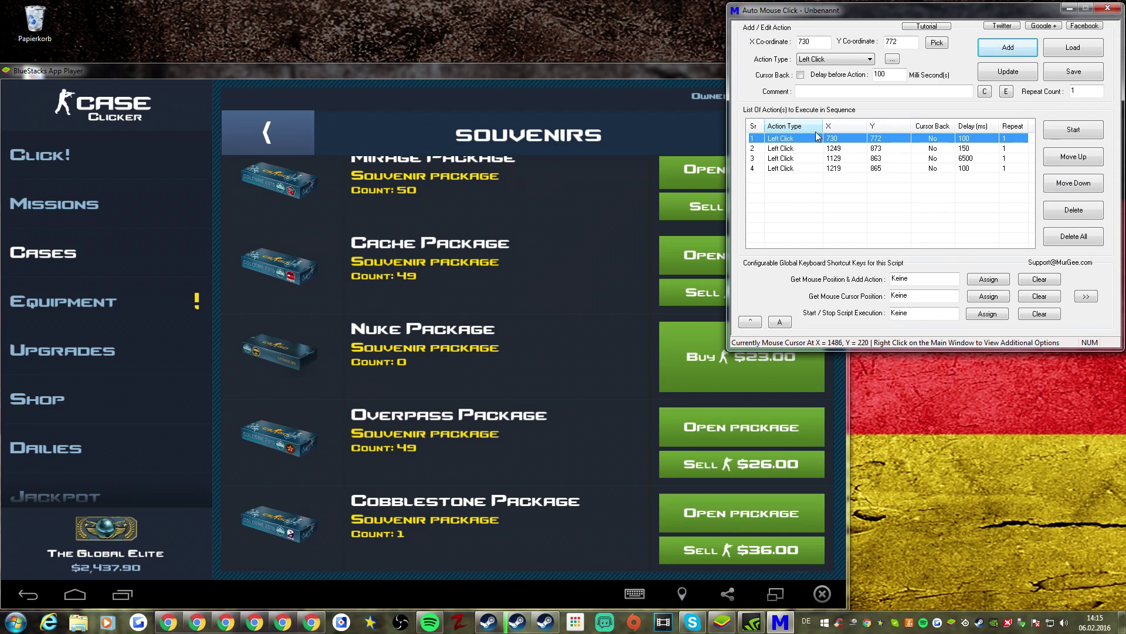
- Buy 25 Cobblestone Packages from the shop's Souvenirs at x25, then return to owned packages
{"action": "left_click", "coordinate": [81, 379]}
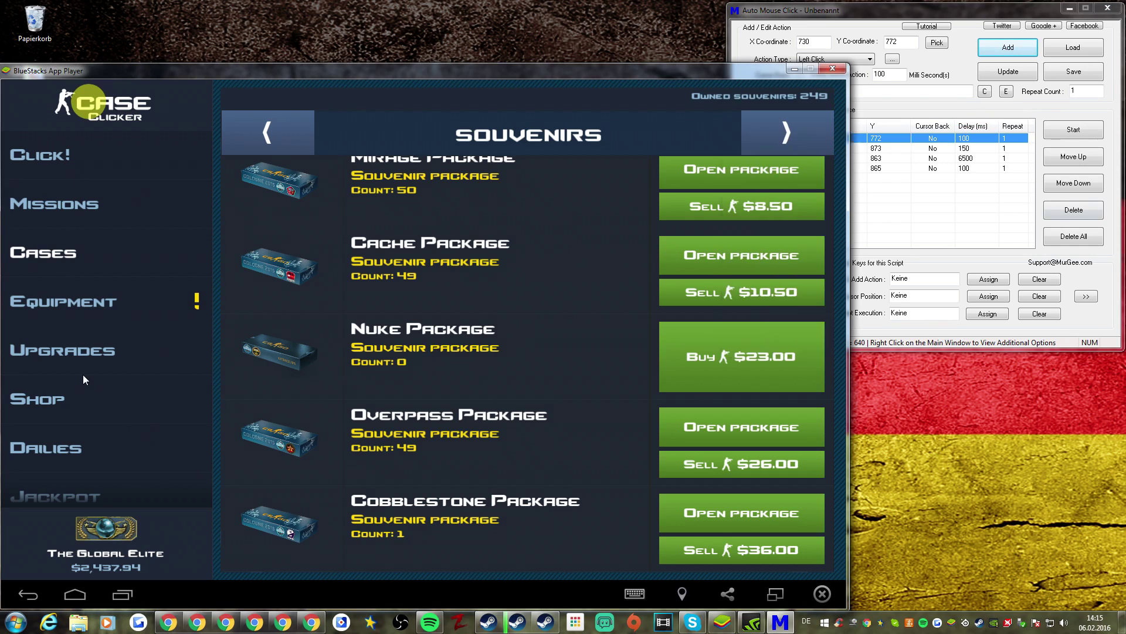
{"action": "left_click", "coordinate": [748, 135]}
{"action": "left_click", "coordinate": [748, 135]}
{"action": "left_click", "coordinate": [804, 135]}
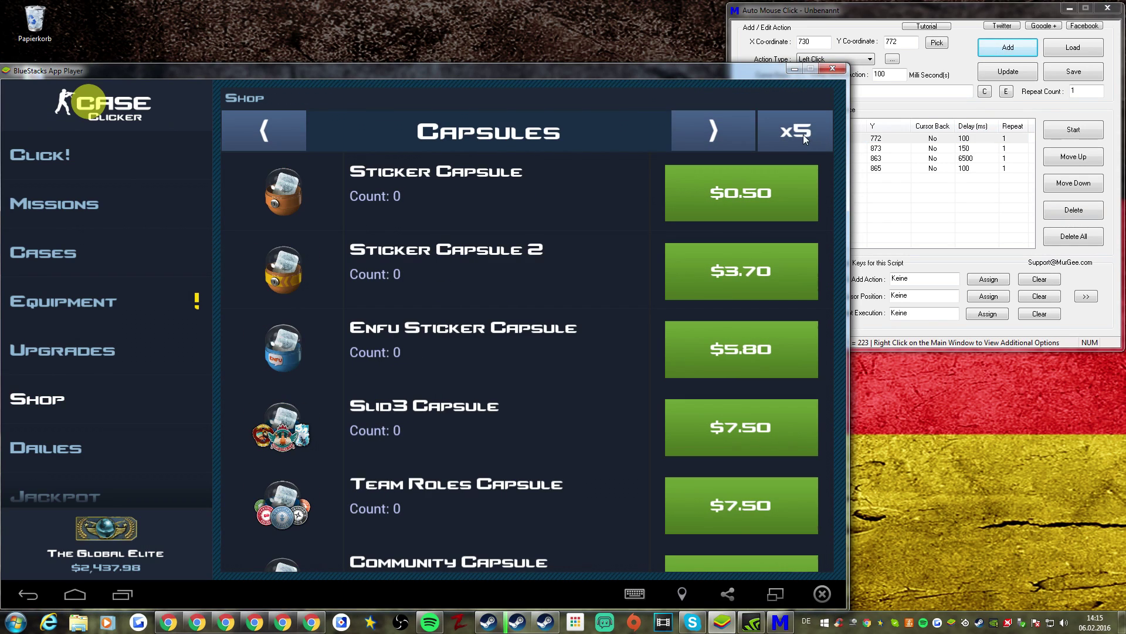
{"action": "left_click", "coordinate": [804, 135]}
{"action": "left_click", "coordinate": [733, 133]}
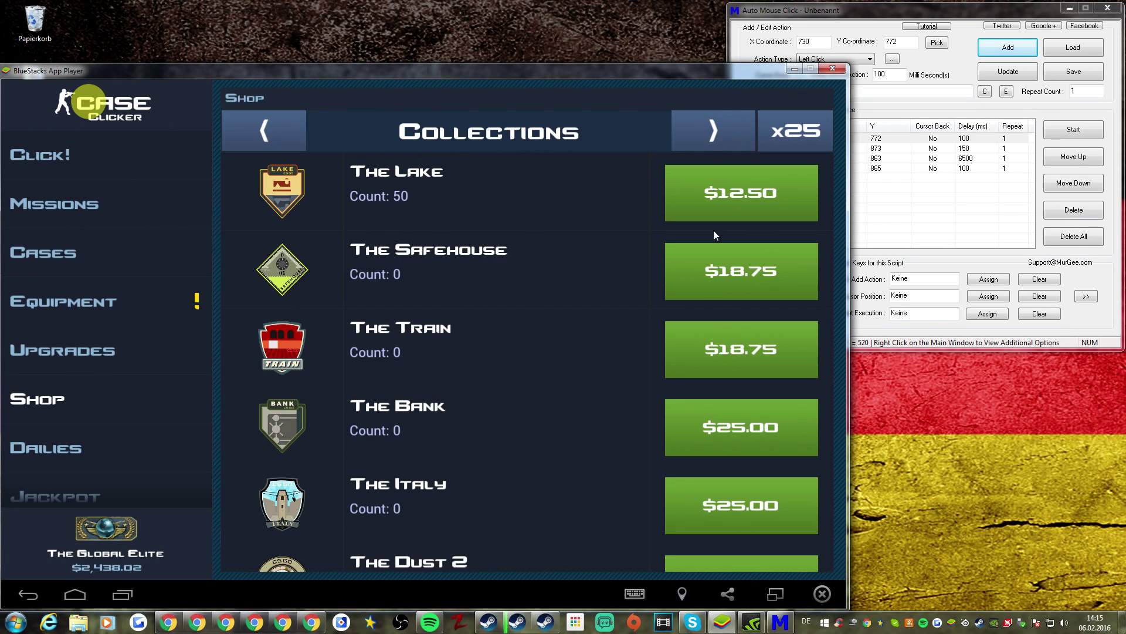
{"action": "left_click", "coordinate": [713, 130]}
{"action": "scroll", "coordinate": [640, 322], "scroll_direction": "down", "scroll_amount": 3}
{"action": "left_click", "coordinate": [712, 522]}
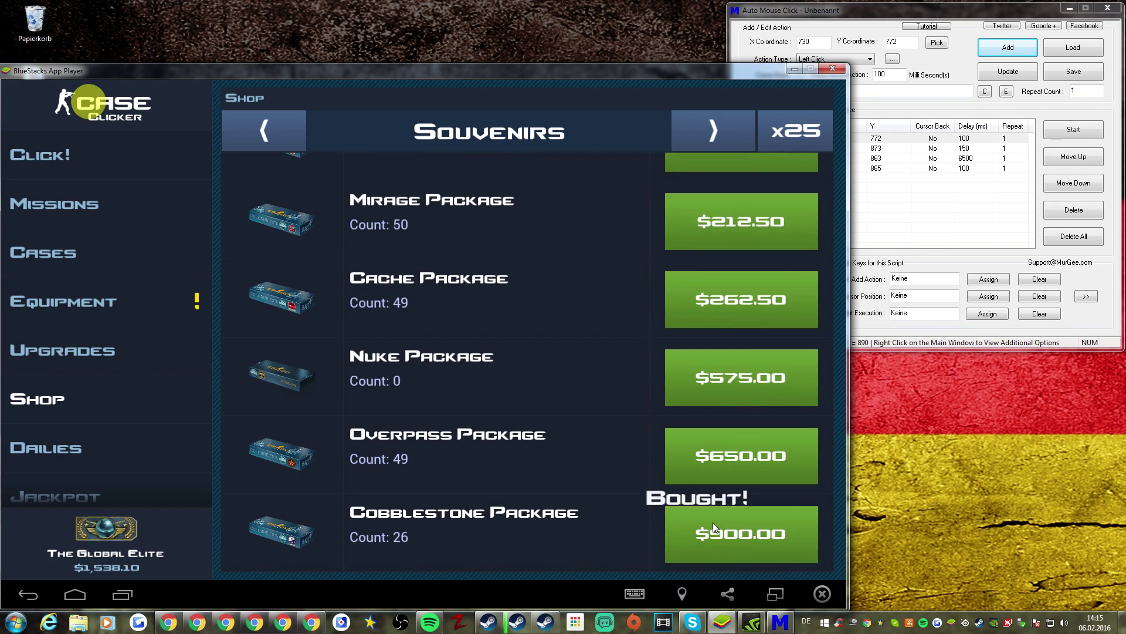
{"action": "left_click", "coordinate": [134, 264]}
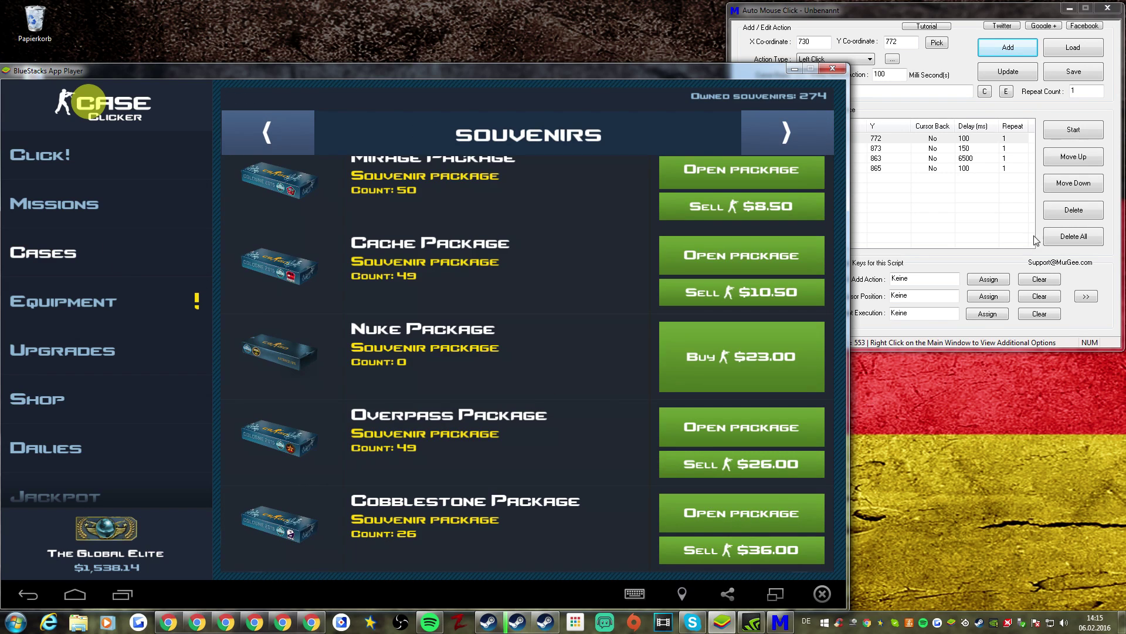
- Start and stop the script, then set the second click's delay to 200 ms
{"action": "left_click", "coordinate": [1066, 131]}
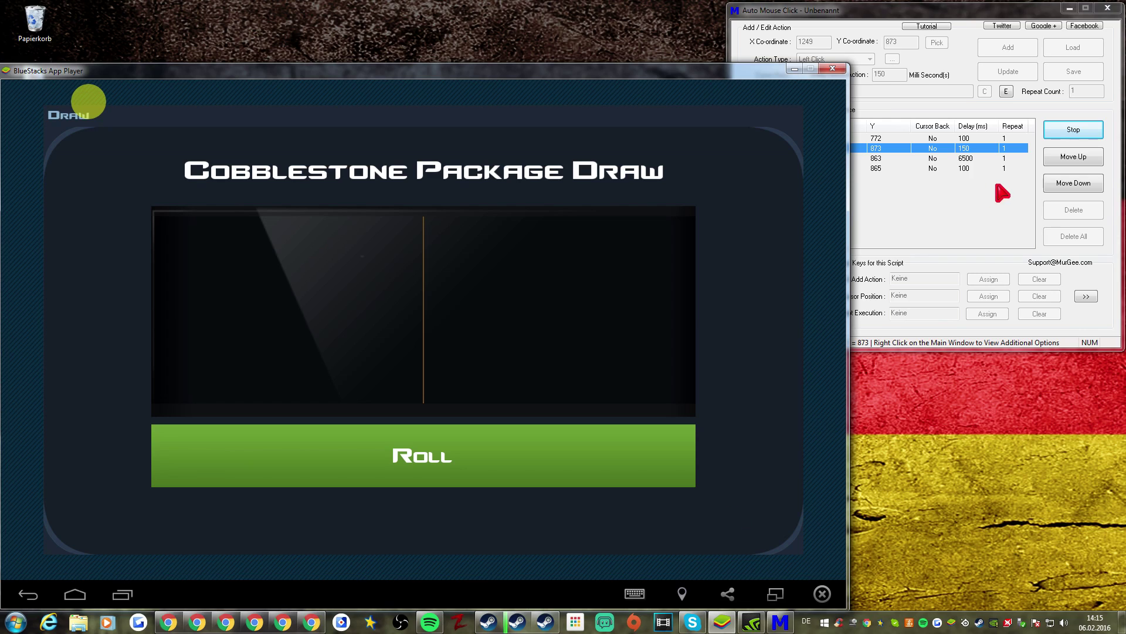
{"action": "left_click", "coordinate": [1056, 133]}
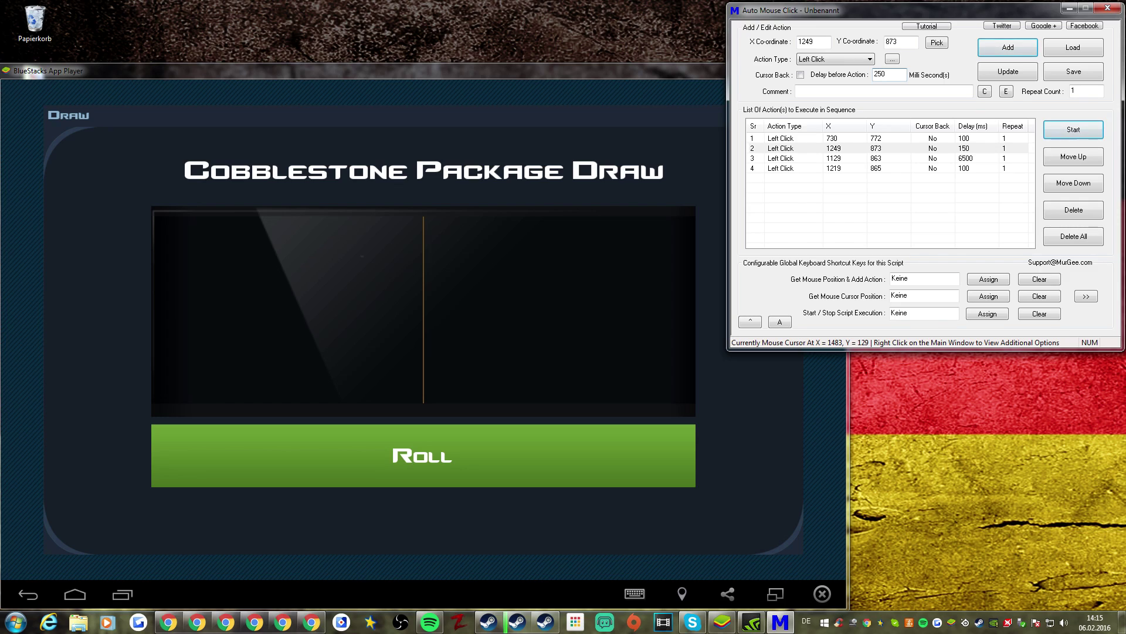
{"action": "left_click", "coordinate": [1029, 74]}
{"action": "double_click", "coordinate": [874, 74]}
{"action": "type", "text": "200"}
{"action": "left_click", "coordinate": [1007, 72]}
{"action": "key", "text": "Tab"}
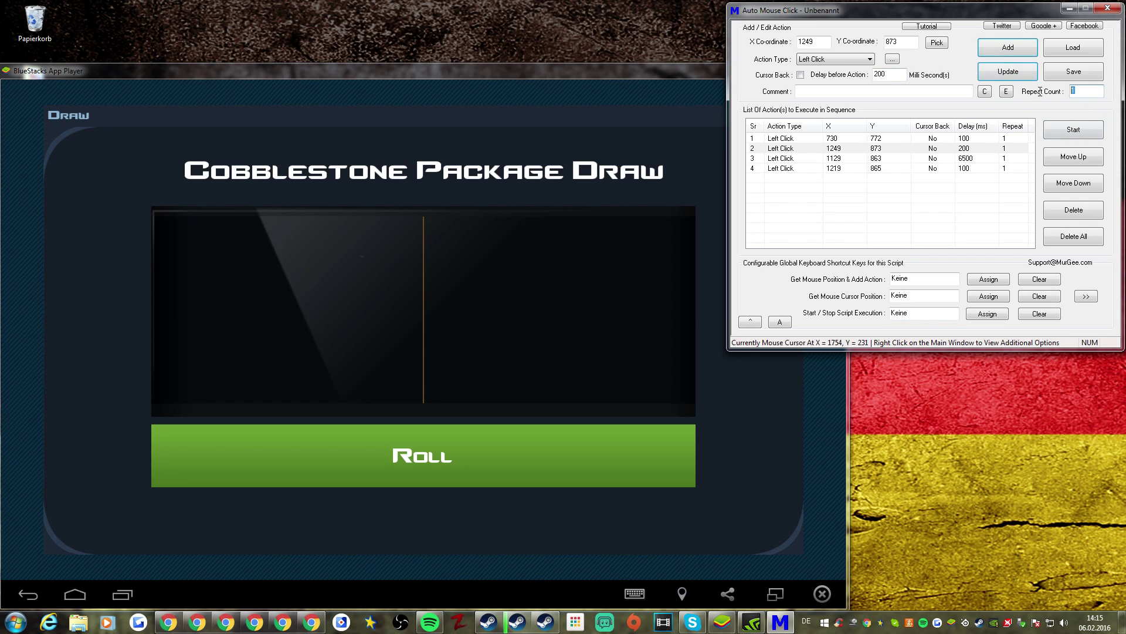
- Roll the package, discard the P2000 Chainmail, set Repeat Count to 5, and rerun the script
{"action": "left_click", "coordinate": [585, 463]}
{"action": "left_click", "coordinate": [1073, 91]}
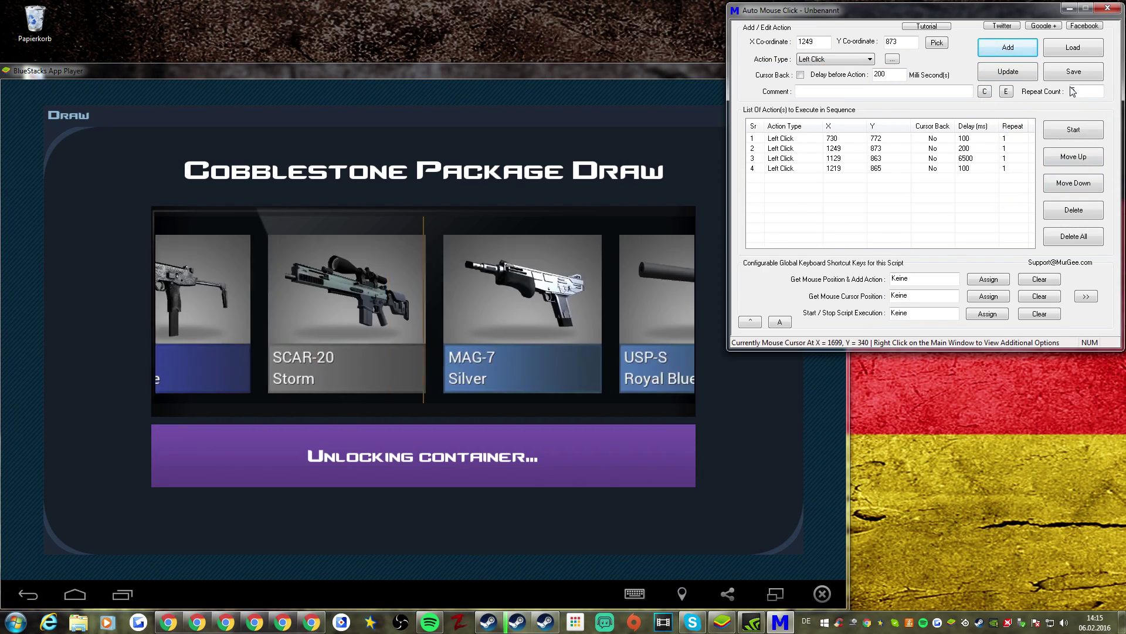
{"action": "type", "text": "5"}
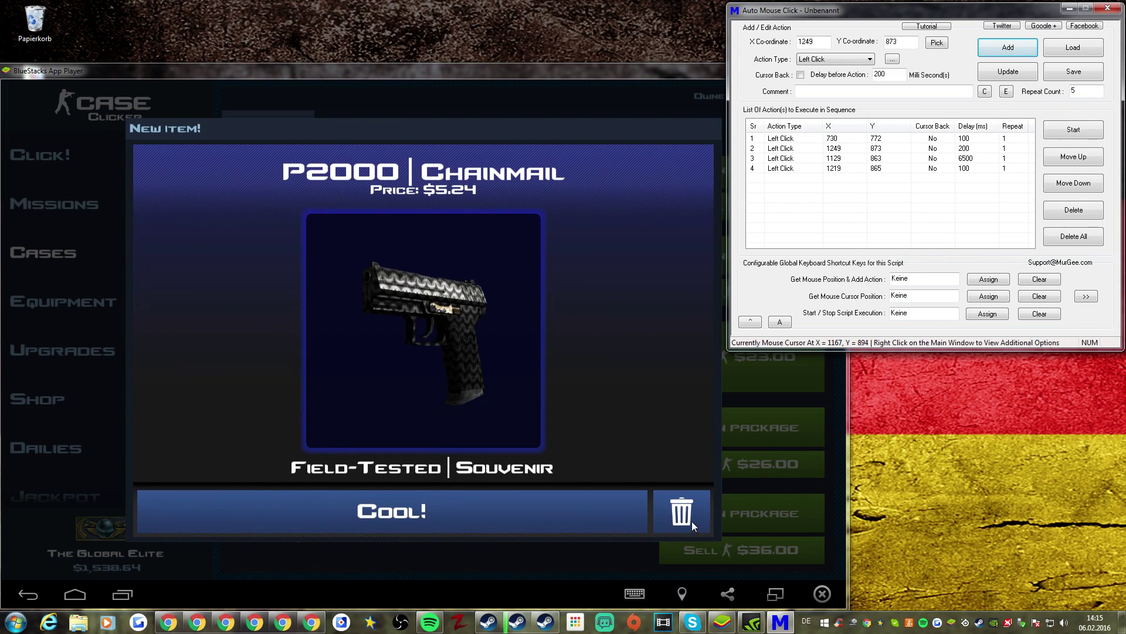
{"action": "left_click", "coordinate": [692, 520]}
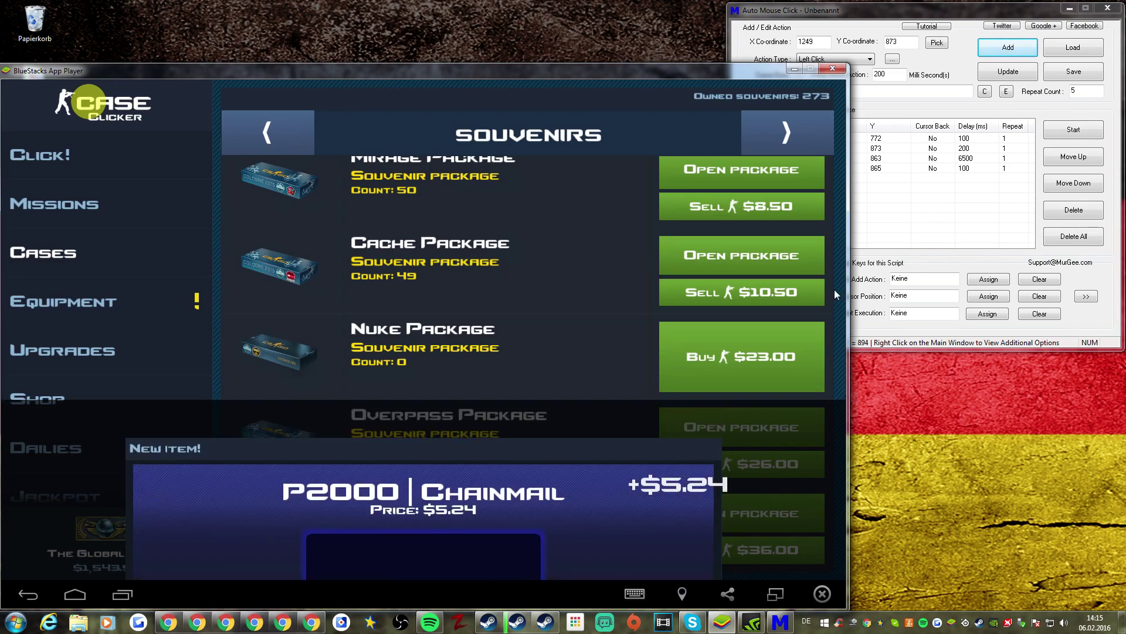
{"action": "left_click", "coordinate": [1071, 131]}
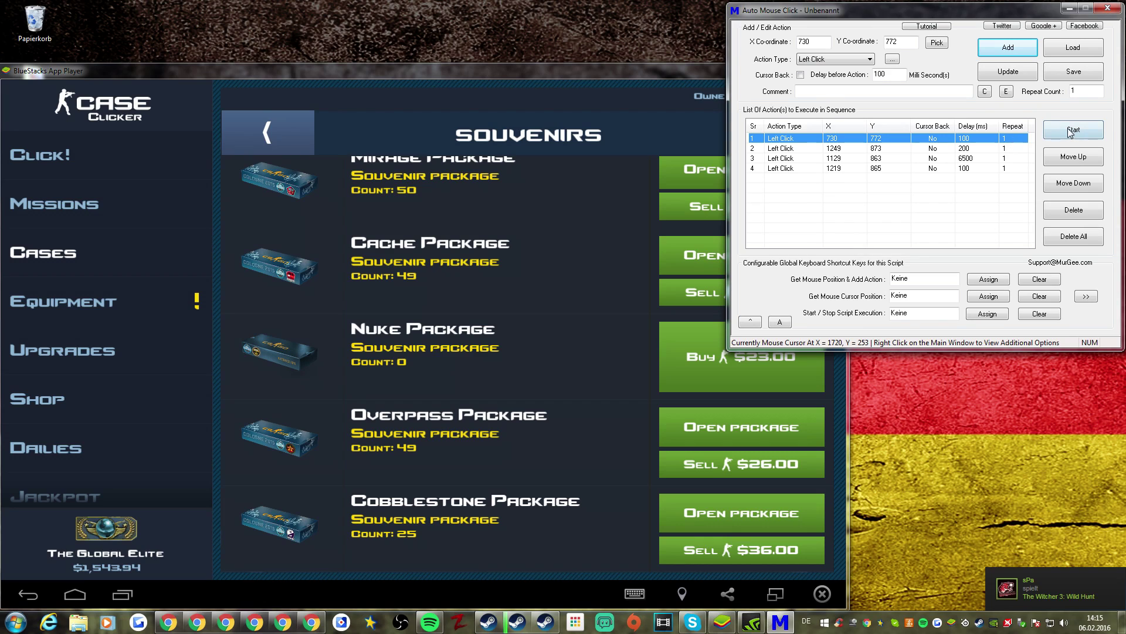
{"action": "left_click", "coordinate": [1072, 132]}
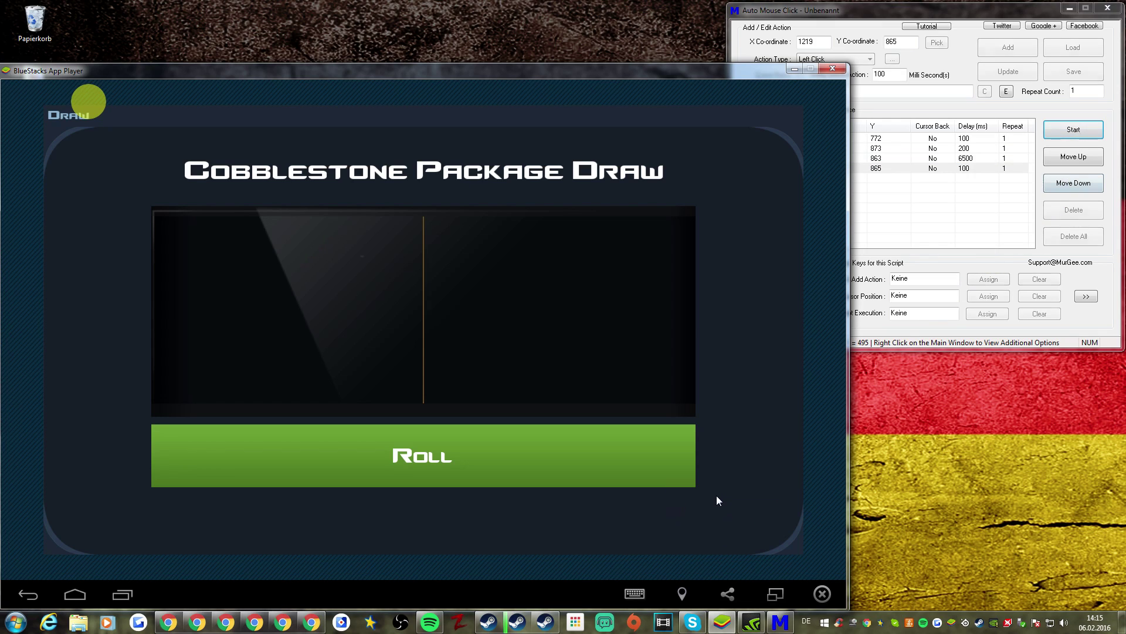
{"action": "left_click", "coordinate": [1097, 111]}
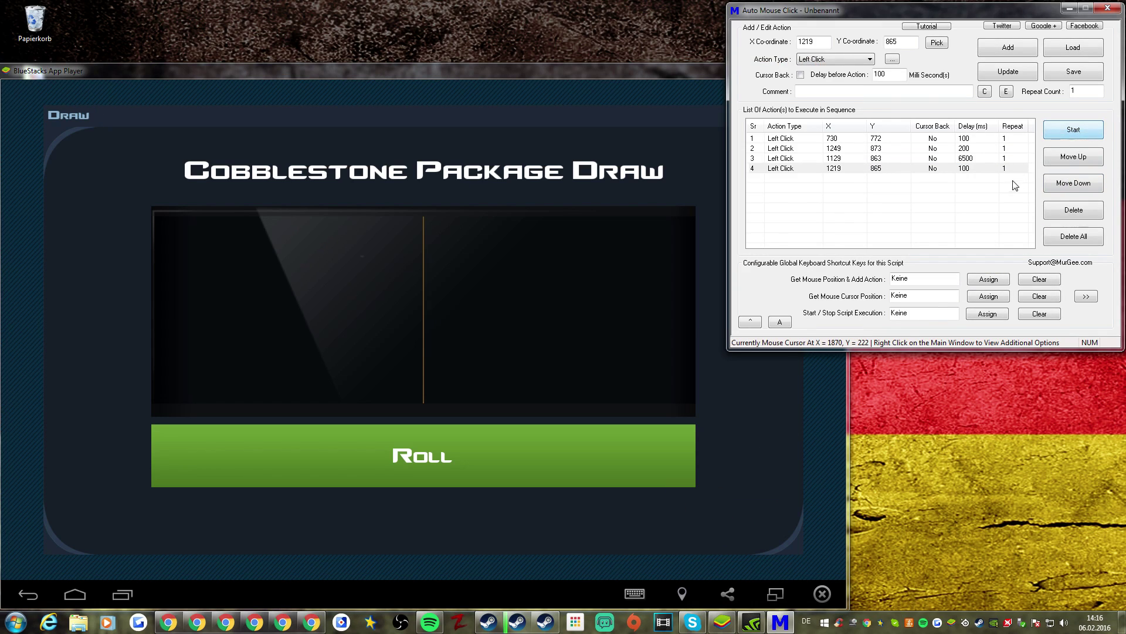
- Roll a Cobblestone package, then repoint the first action to the open-package spot (1277, 870)
{"action": "left_click", "coordinate": [615, 451]}
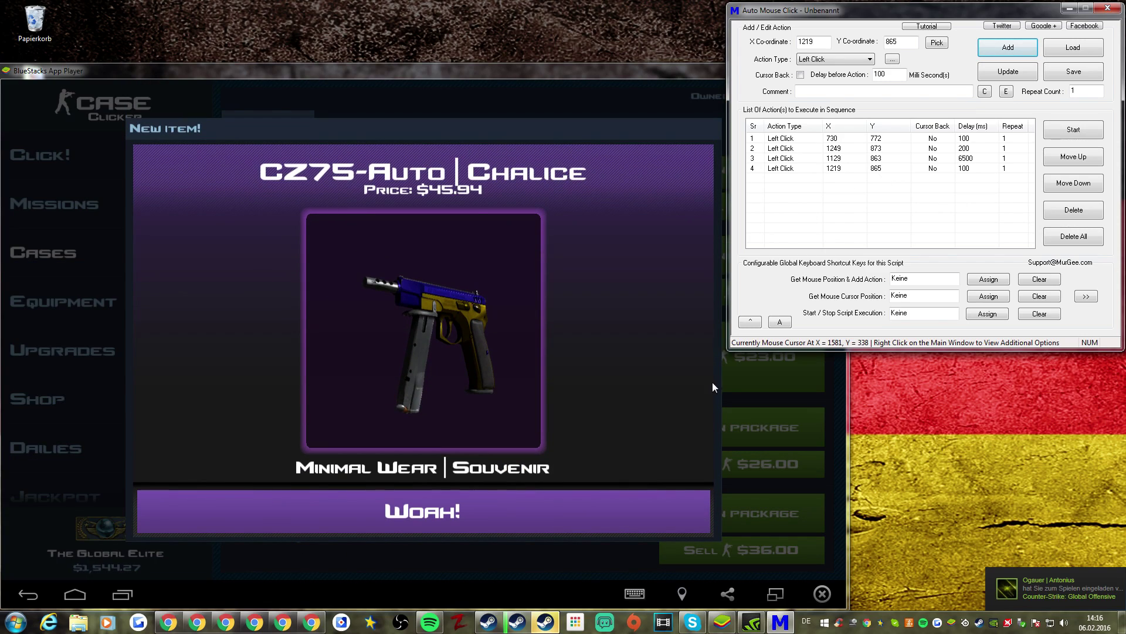
{"action": "left_click", "coordinate": [669, 499]}
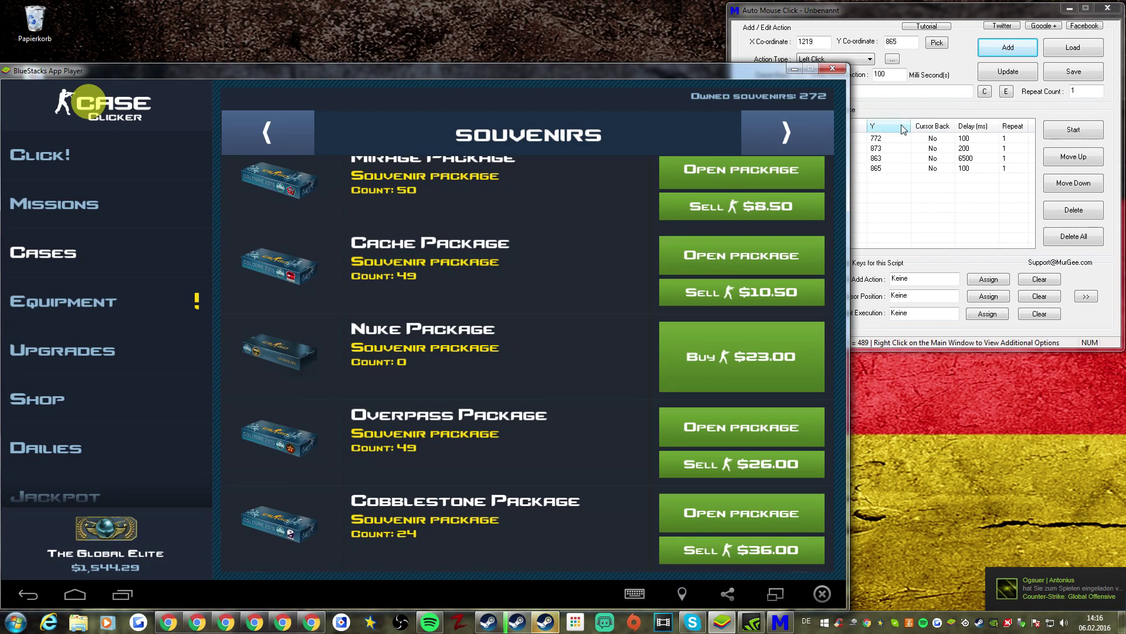
{"action": "left_click", "coordinate": [904, 107]}
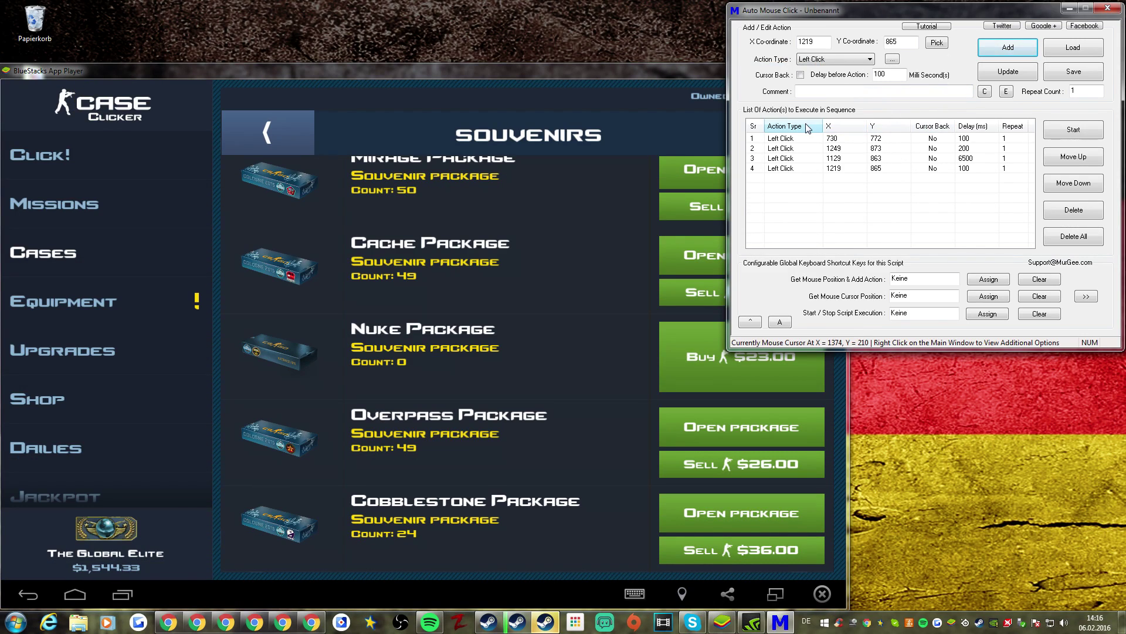
{"action": "left_click", "coordinate": [834, 140]}
{"action": "left_click", "coordinate": [938, 42]}
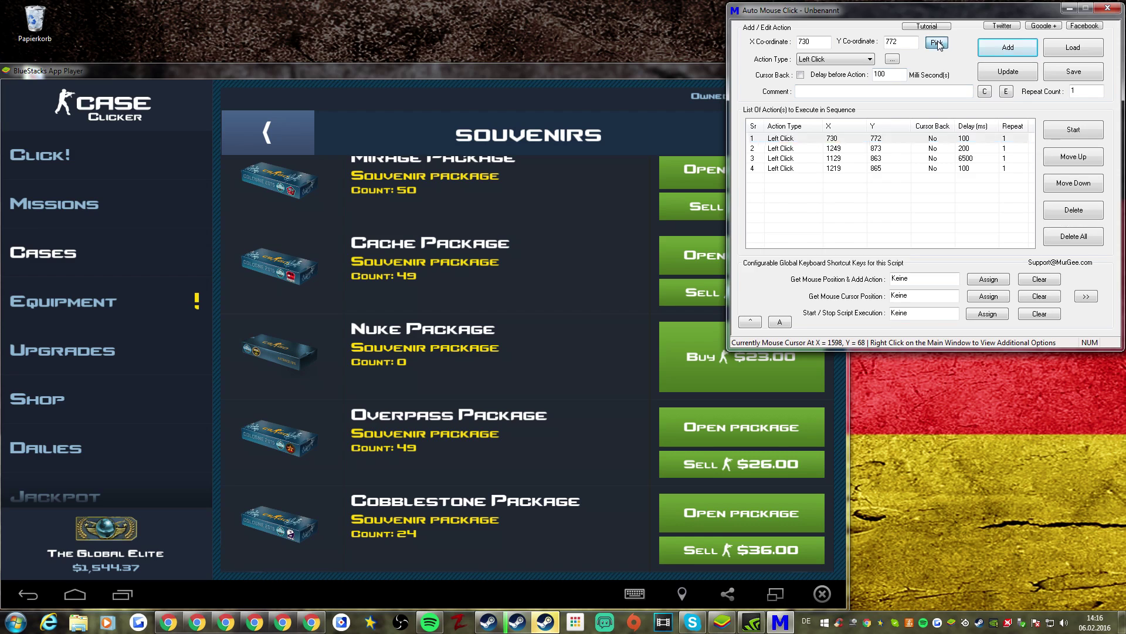
{"action": "left_click", "coordinate": [749, 511]}
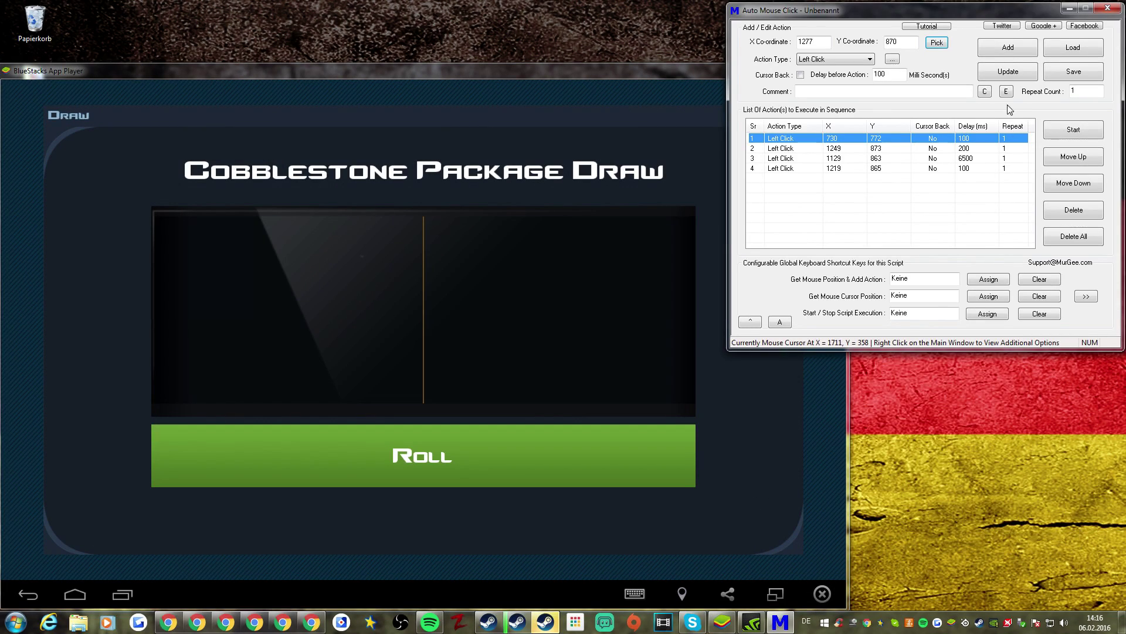
{"action": "left_click", "coordinate": [1003, 70]}
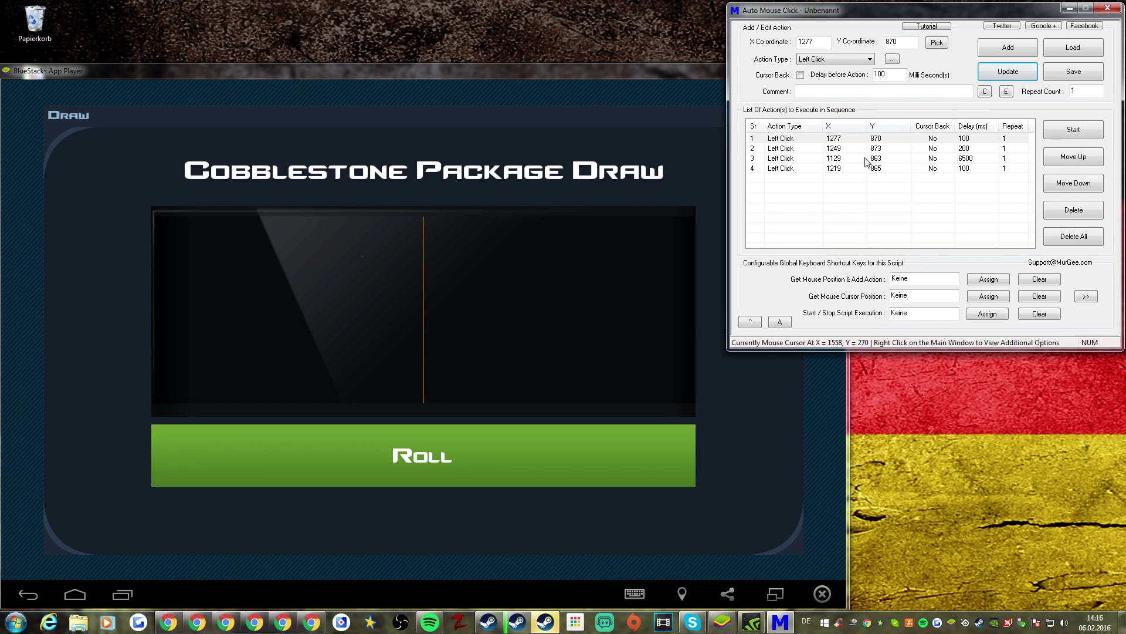
- Repoint the second action to the Roll button at 985, 774 and run the script
{"action": "left_click", "coordinate": [874, 150]}
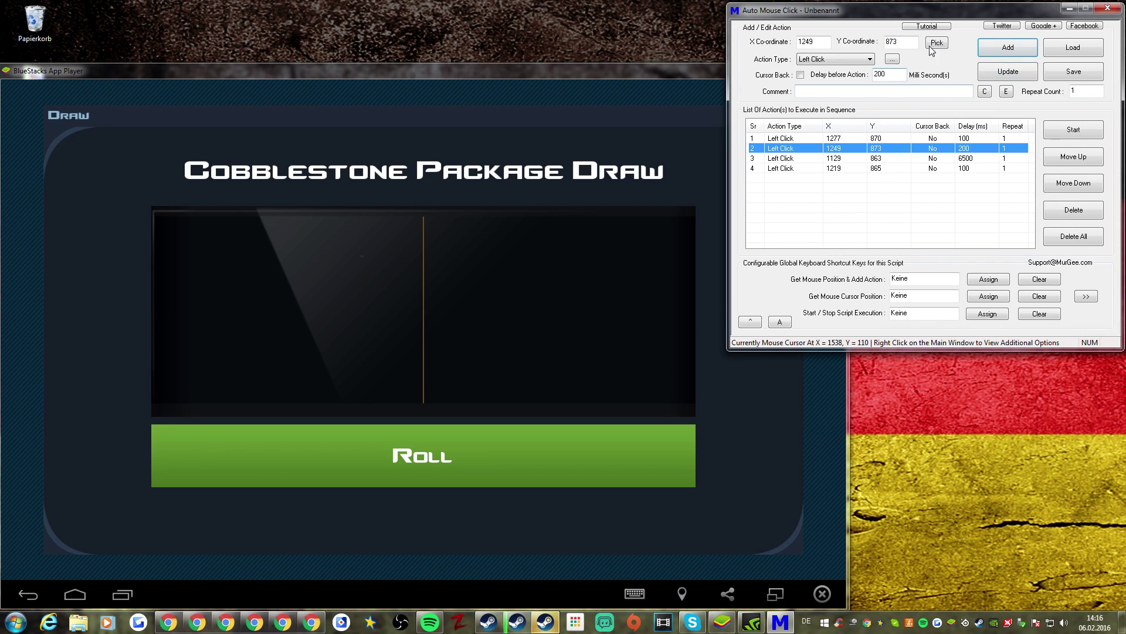
{"action": "left_click", "coordinate": [937, 42]}
{"action": "left_click", "coordinate": [578, 454]}
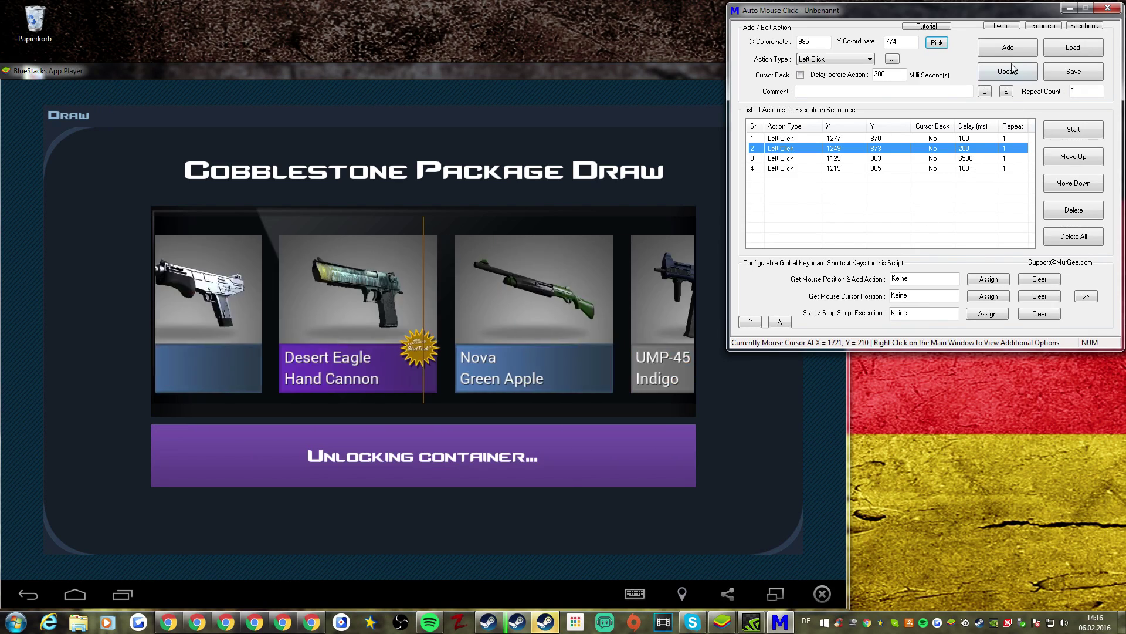
{"action": "left_click", "coordinate": [1007, 71]}
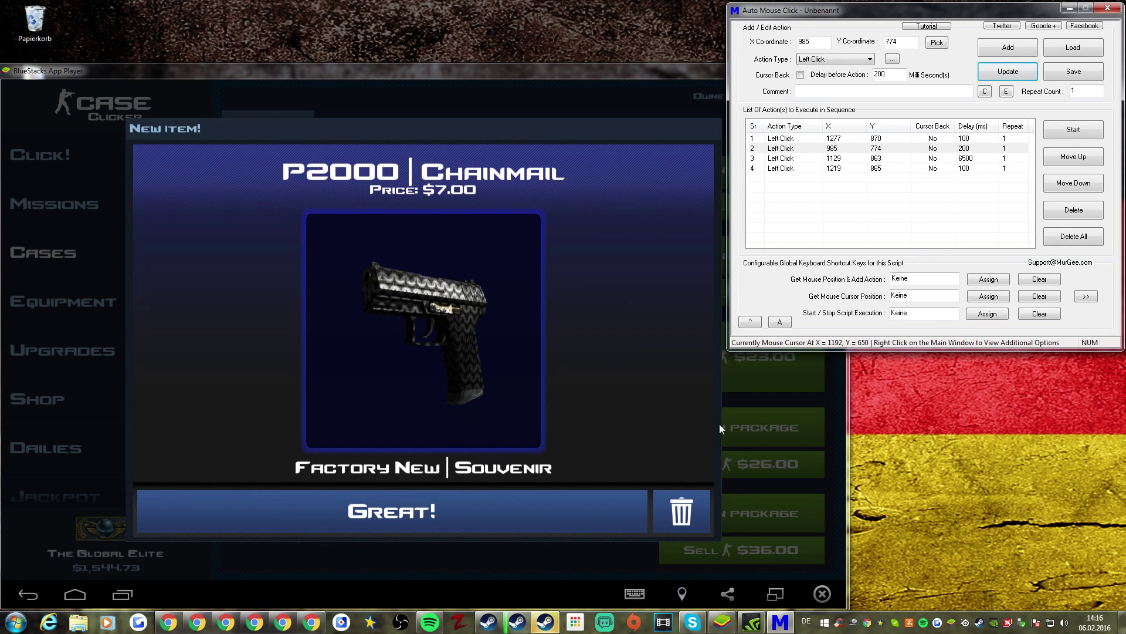
{"action": "left_click", "coordinate": [1074, 130]}
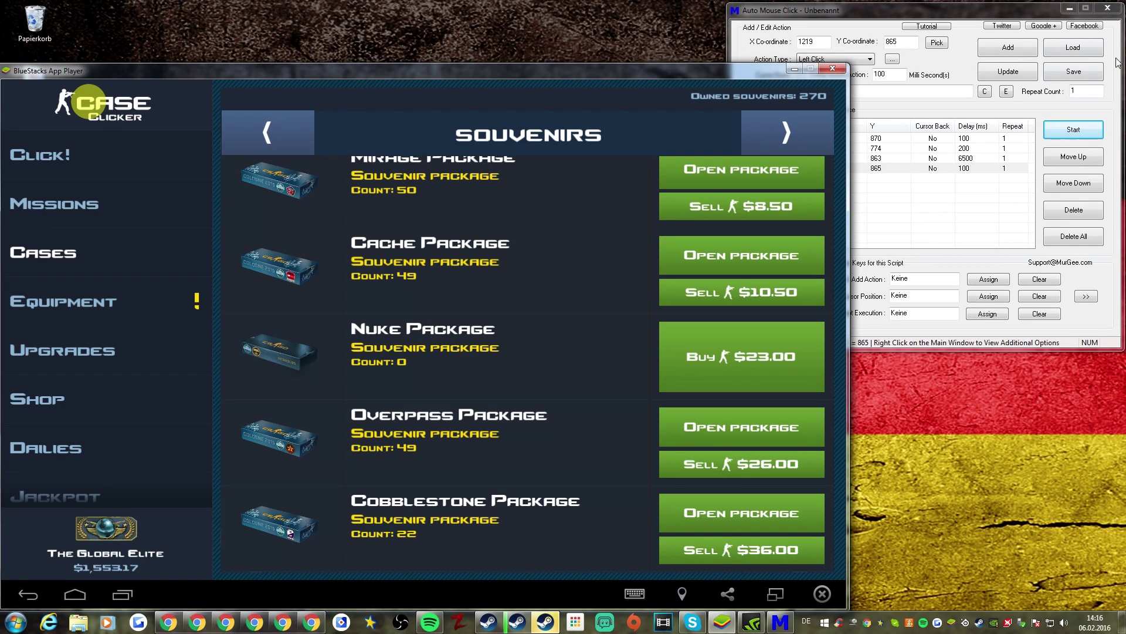
- Set the repeat count to 5 and run it, collecting the Nova Green Apple result
{"action": "double_click", "coordinate": [1086, 91]}
{"action": "type", "text": "5"}
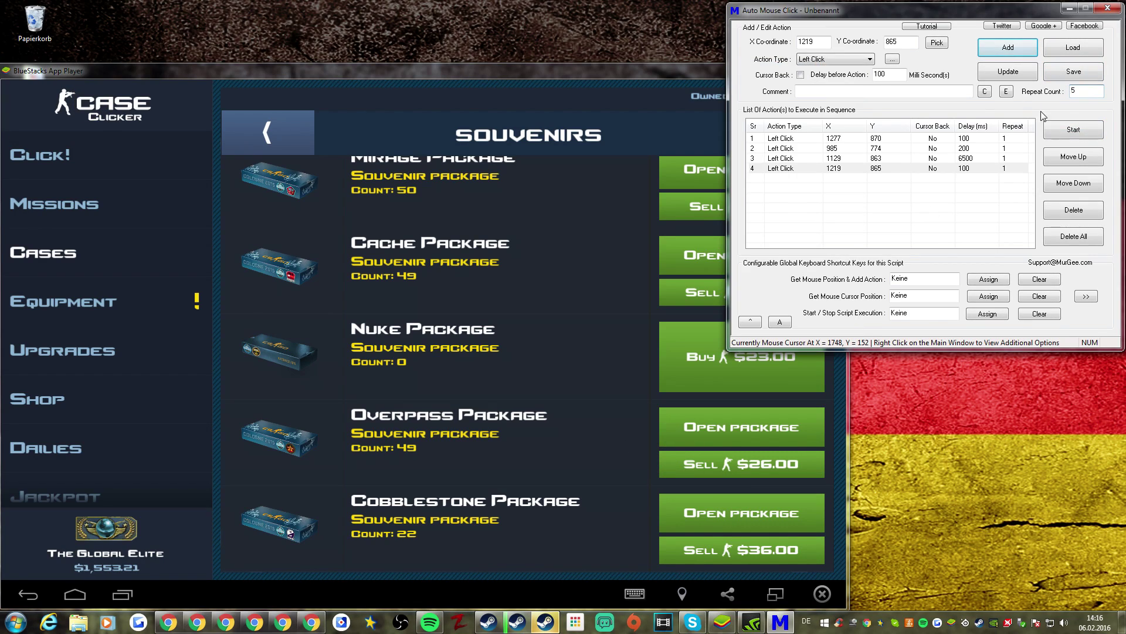
{"action": "left_click", "coordinate": [1069, 129]}
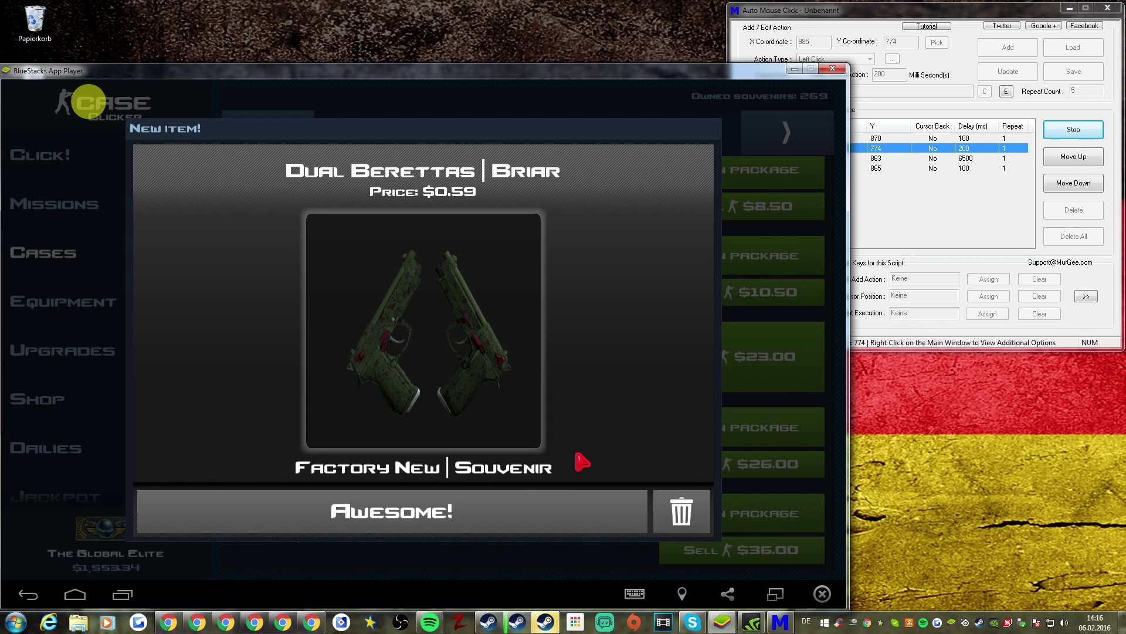
{"action": "left_click", "coordinate": [577, 511]}
{"action": "left_click", "coordinate": [747, 512]}
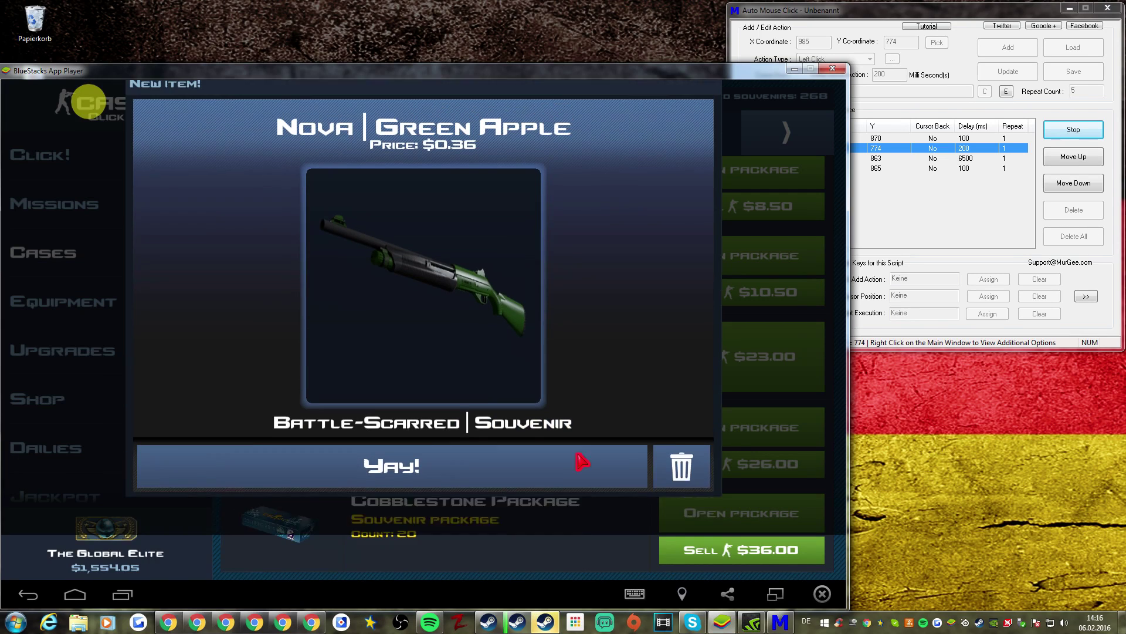
{"action": "left_click", "coordinate": [578, 510]}
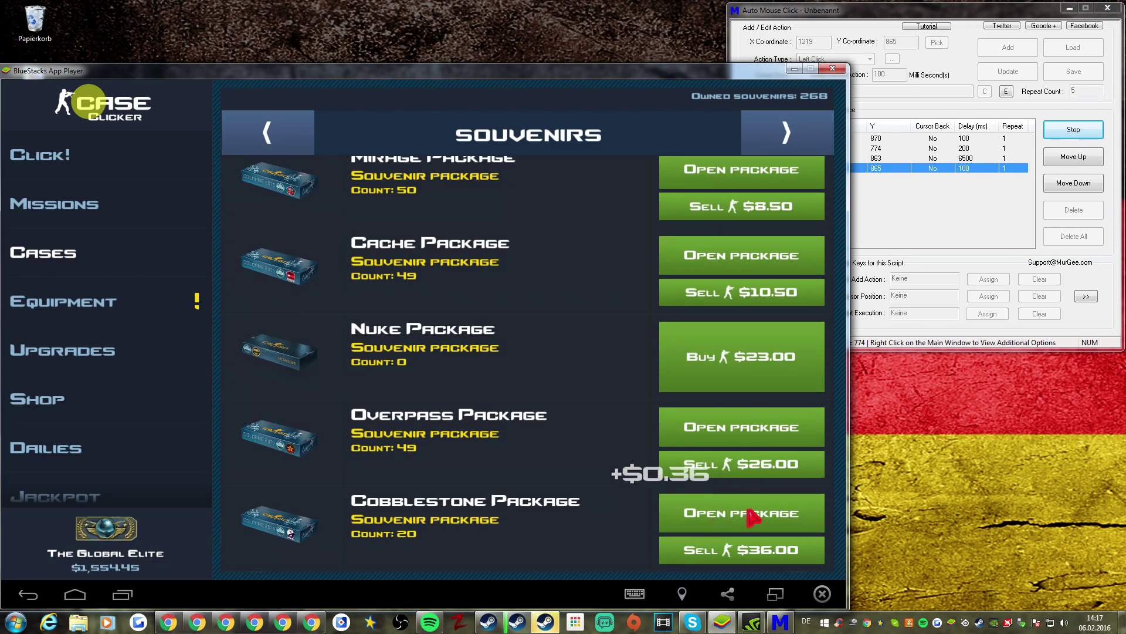
{"action": "left_click", "coordinate": [749, 511]}
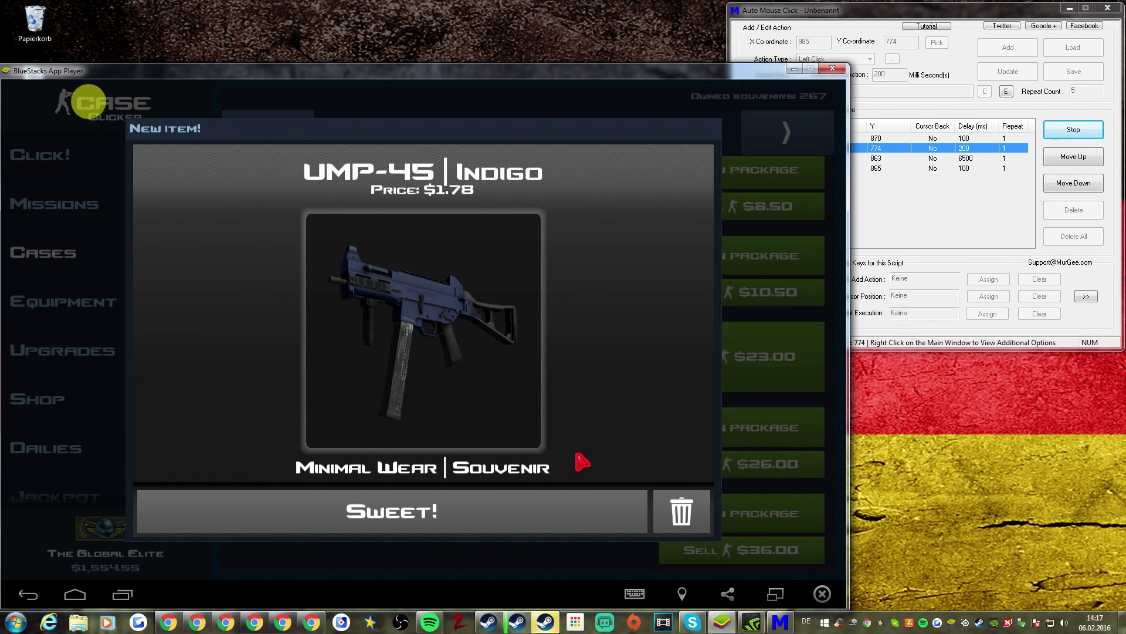
- Keep opening and rolling Cobblestone packages, collecting the UMP-45 Indigo and P90 Storm
{"action": "left_click", "coordinate": [577, 508]}
{"action": "left_click", "coordinate": [716, 511]}
{"action": "left_click", "coordinate": [577, 454]}
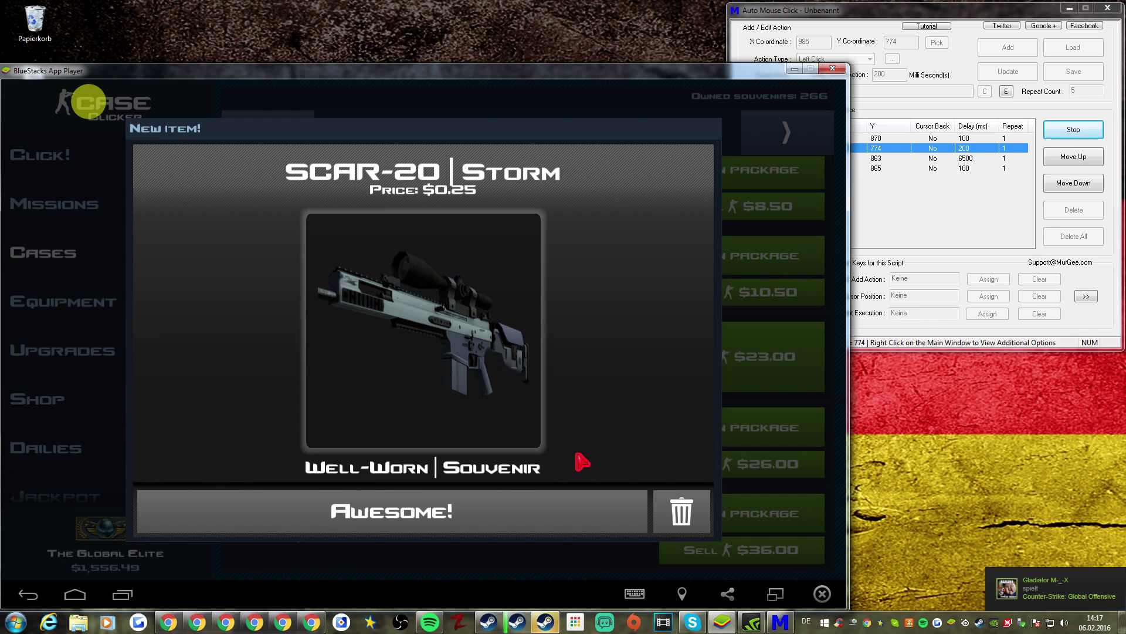
{"action": "left_click", "coordinate": [577, 508]}
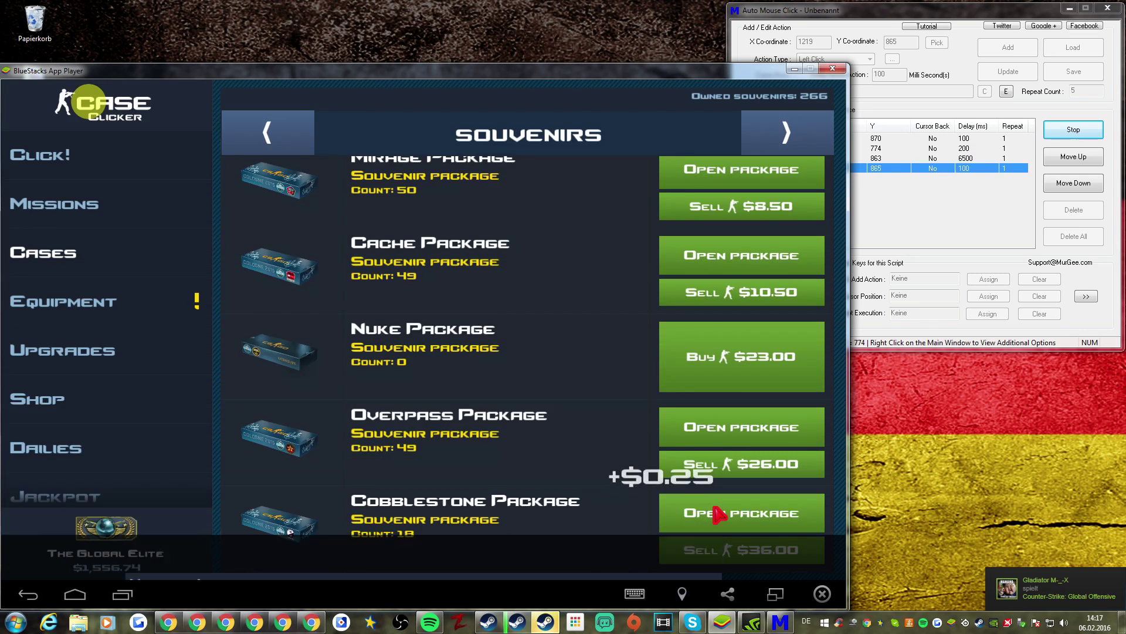
{"action": "left_click", "coordinate": [716, 515]}
{"action": "left_click", "coordinate": [576, 454]}
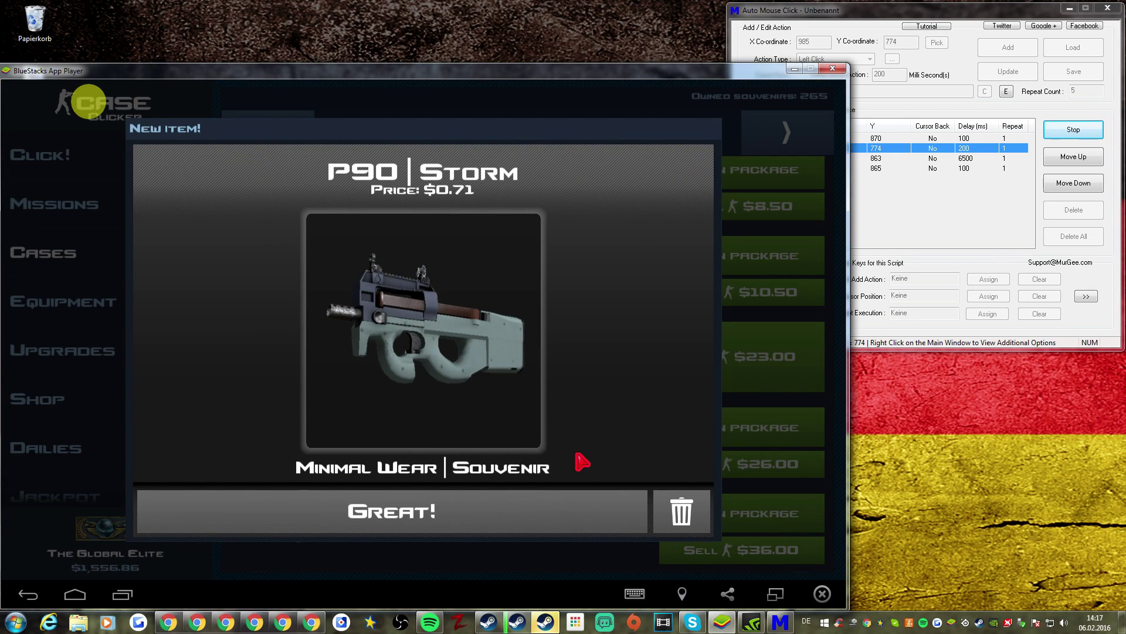
{"action": "left_click", "coordinate": [577, 453]}
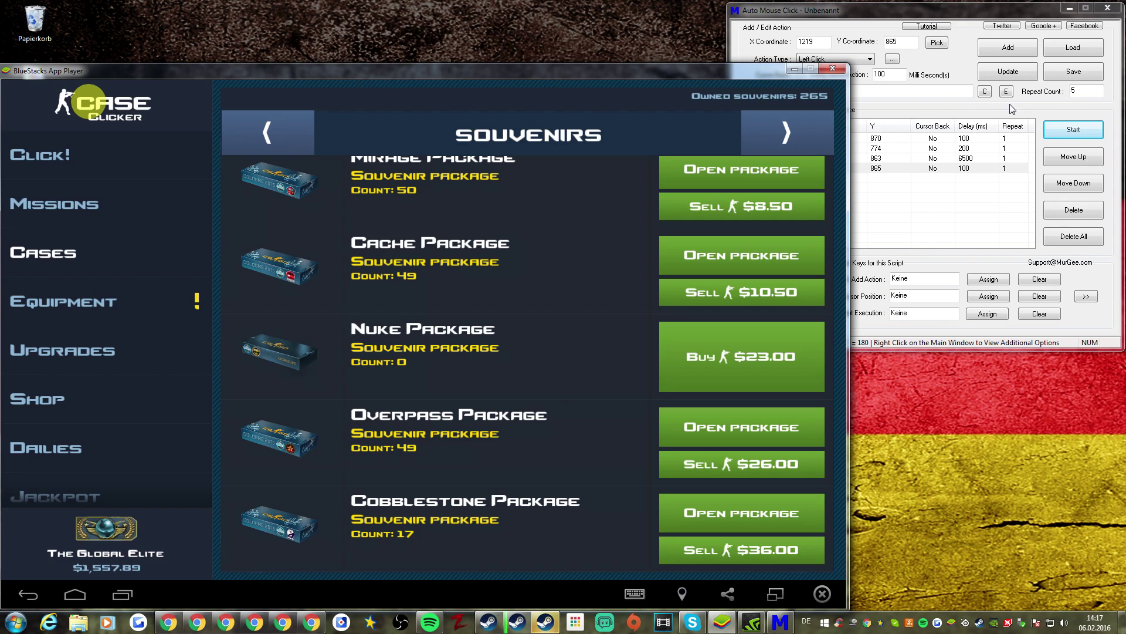
- Page back to Cases and forward to the Collections page in Case Clicker
{"action": "left_click", "coordinate": [1051, 94]}
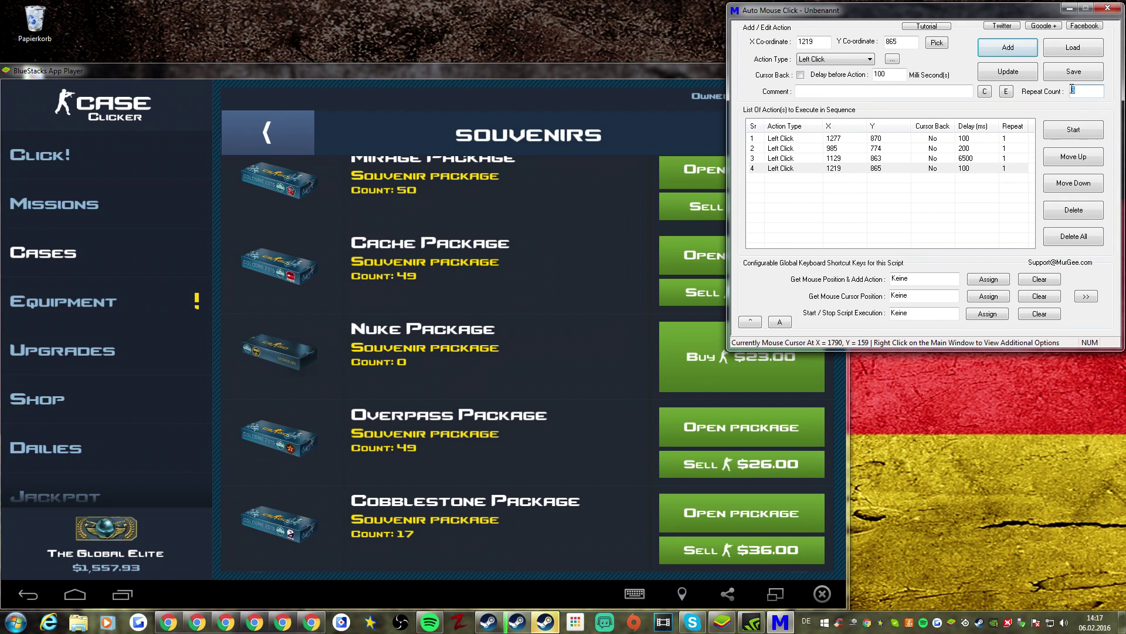
{"action": "left_click", "coordinate": [284, 139]}
{"action": "left_click", "coordinate": [280, 136]}
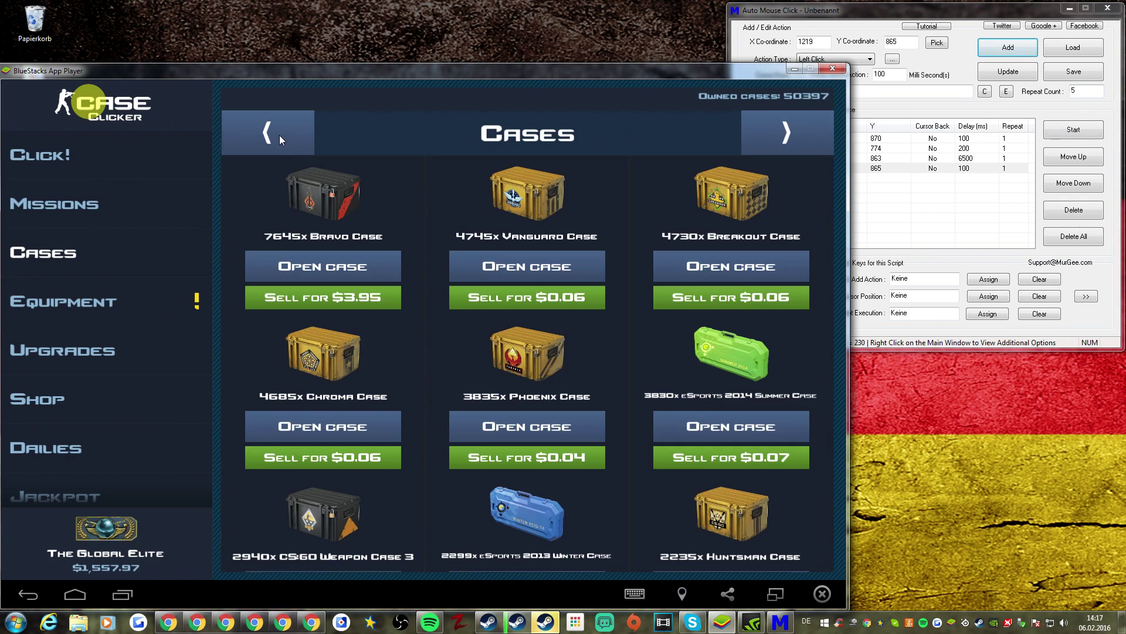
{"action": "scroll", "coordinate": [469, 293], "scroll_direction": "down", "scroll_amount": 5}
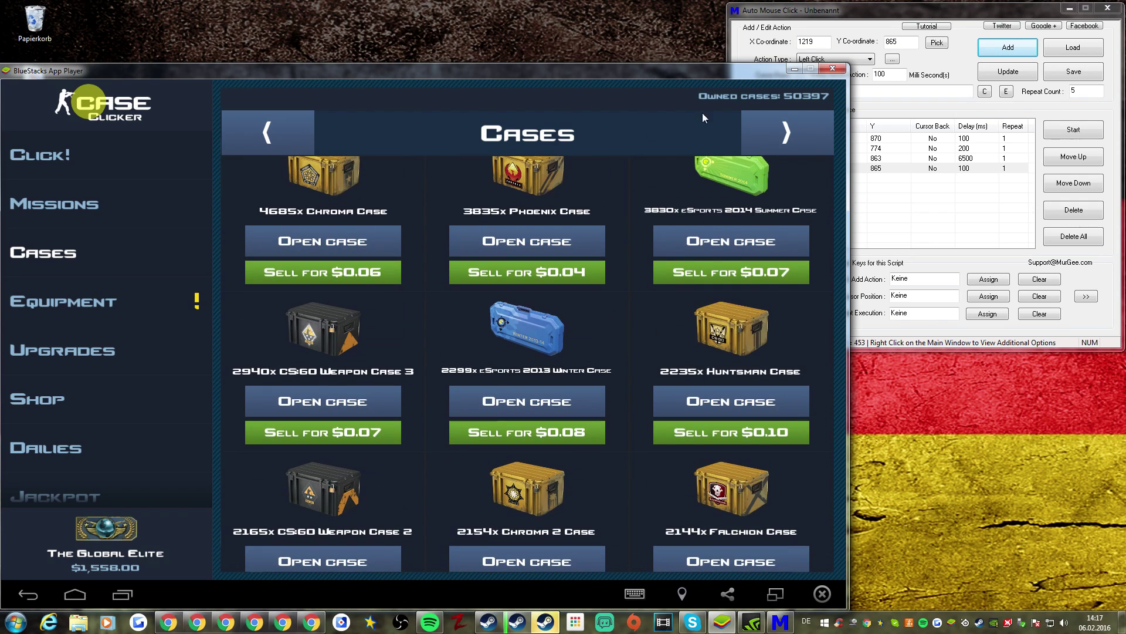
{"action": "left_click", "coordinate": [801, 136]}
{"action": "scroll", "coordinate": [624, 381], "scroll_direction": "down", "scroll_amount": 10}
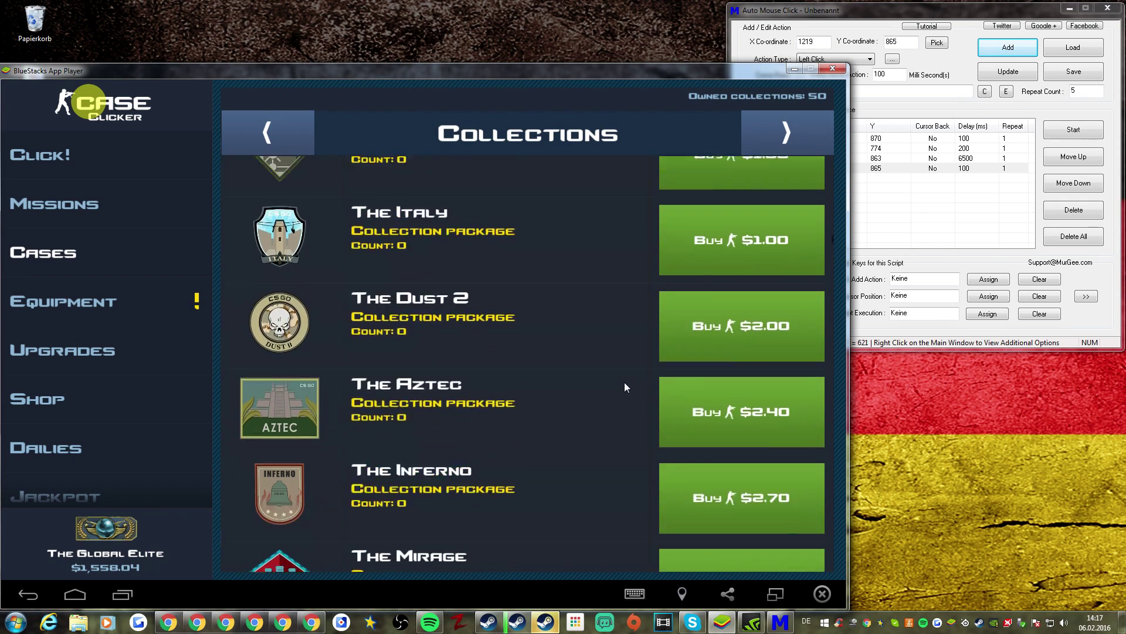
{"action": "scroll", "coordinate": [624, 381], "scroll_direction": "down", "scroll_amount": 5}
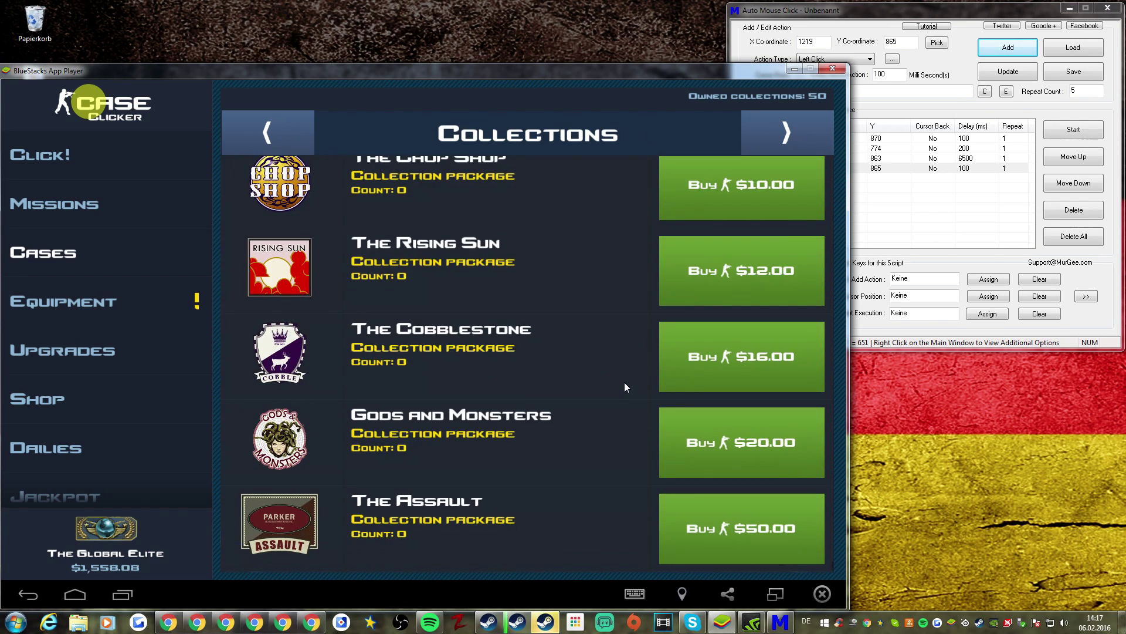
{"action": "left_click", "coordinate": [780, 122]}
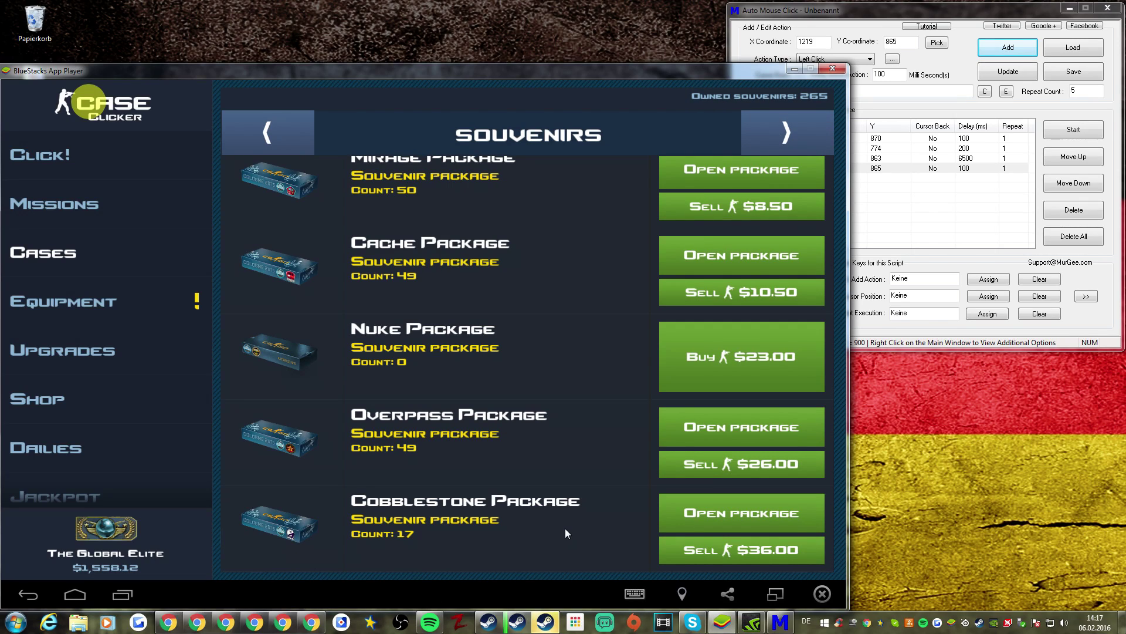
{"action": "left_click", "coordinate": [267, 131]}
- Buy one Assault Collection Package for $50.00
{"action": "left_click", "coordinate": [913, 185]}
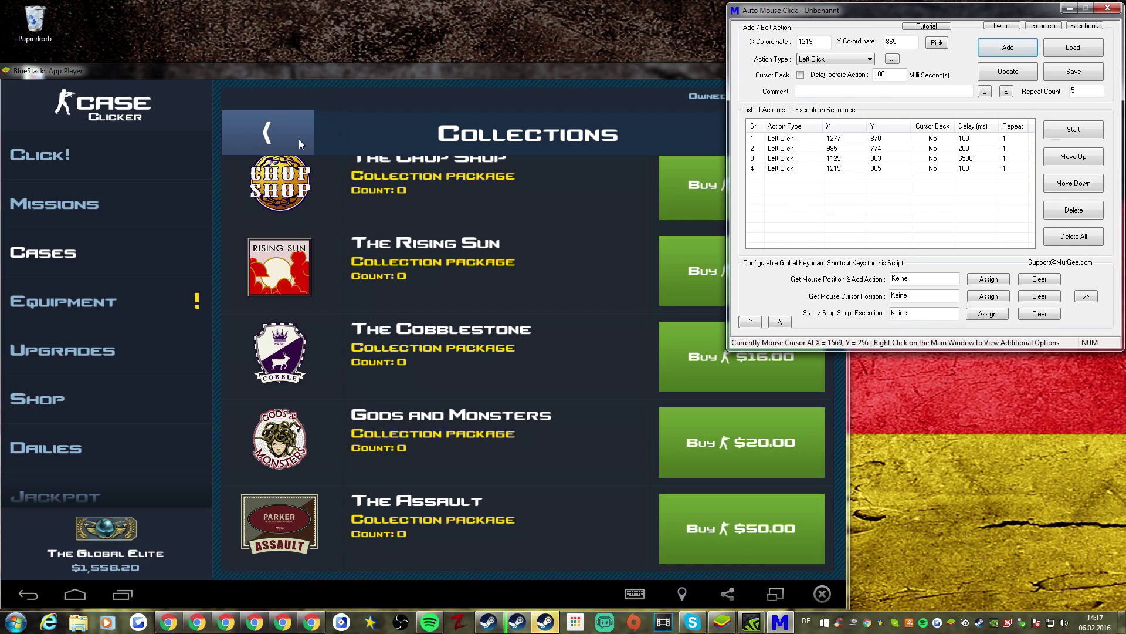
{"action": "left_click", "coordinate": [568, 405]}
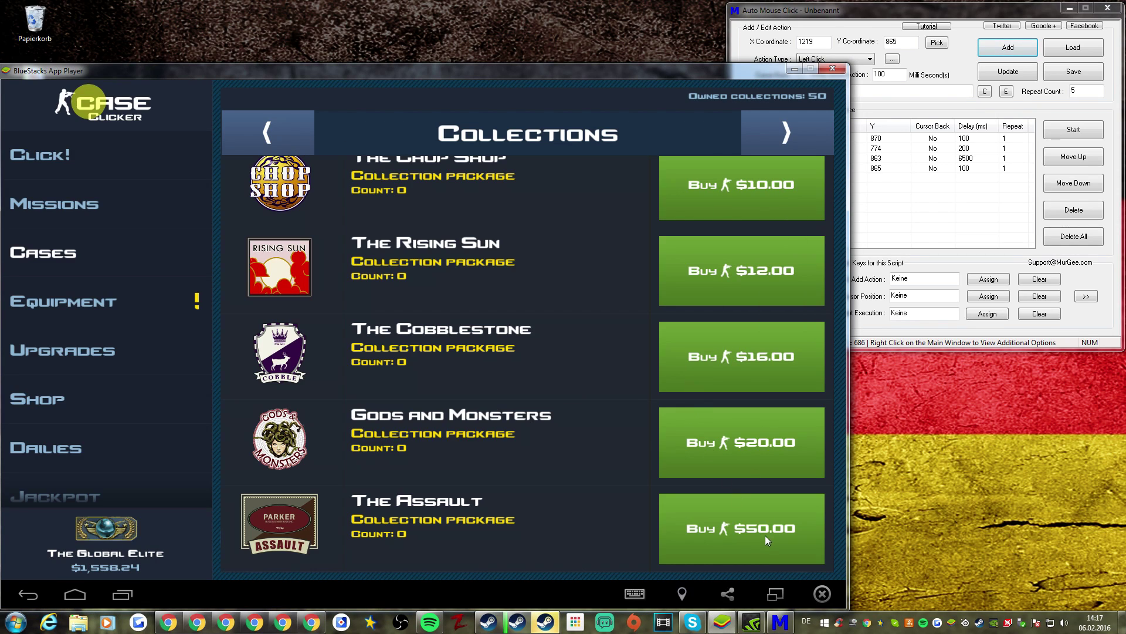
{"action": "left_click", "coordinate": [966, 221]}
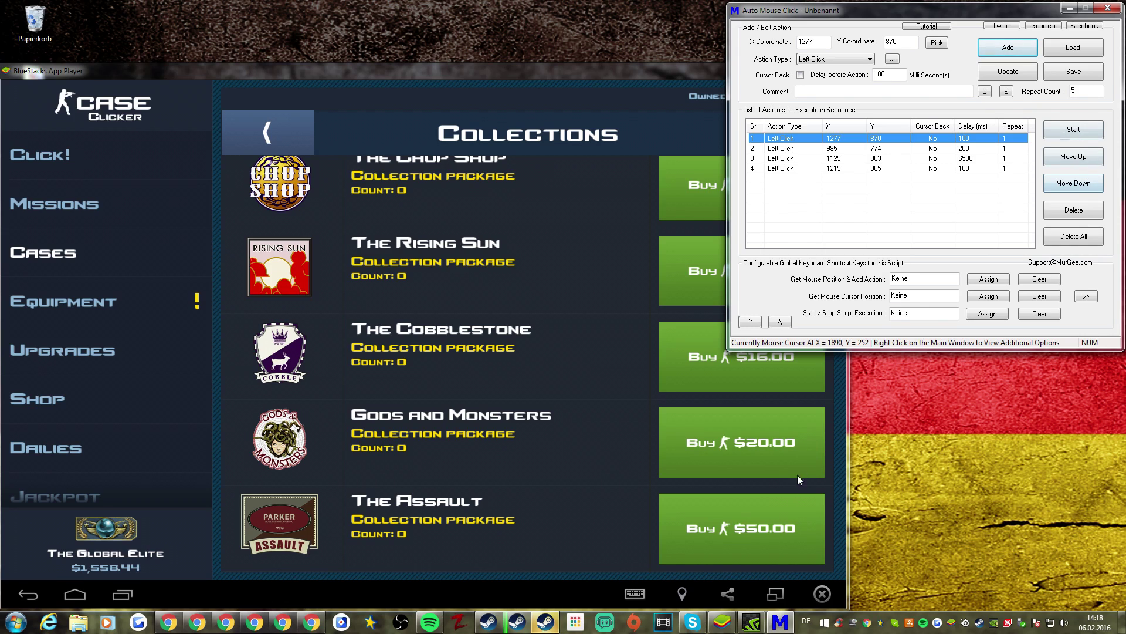
{"action": "left_click", "coordinate": [765, 508]}
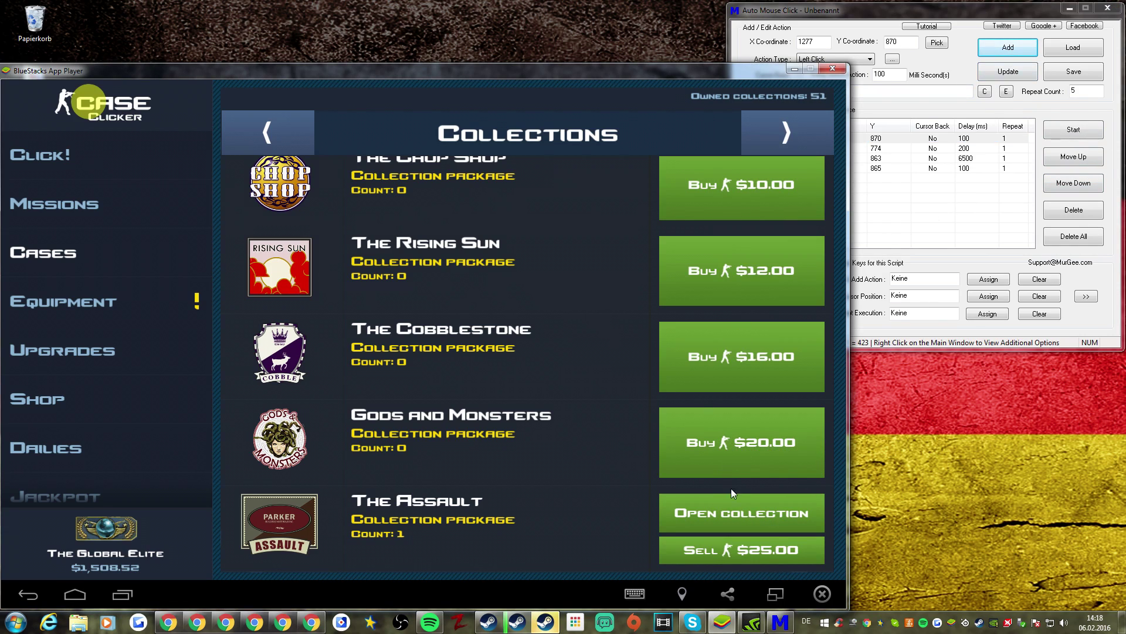
- Capture a 1270, 882 click, move it up to second place, and roll The Assault
{"action": "left_click", "coordinate": [1072, 124]}
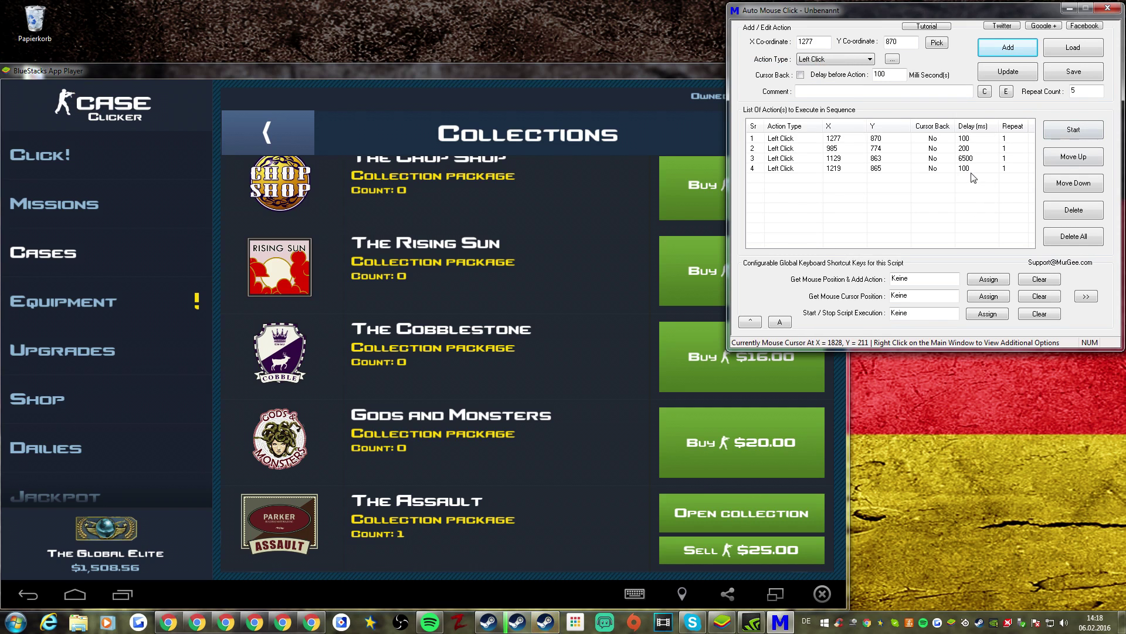
{"action": "left_click", "coordinate": [941, 41]}
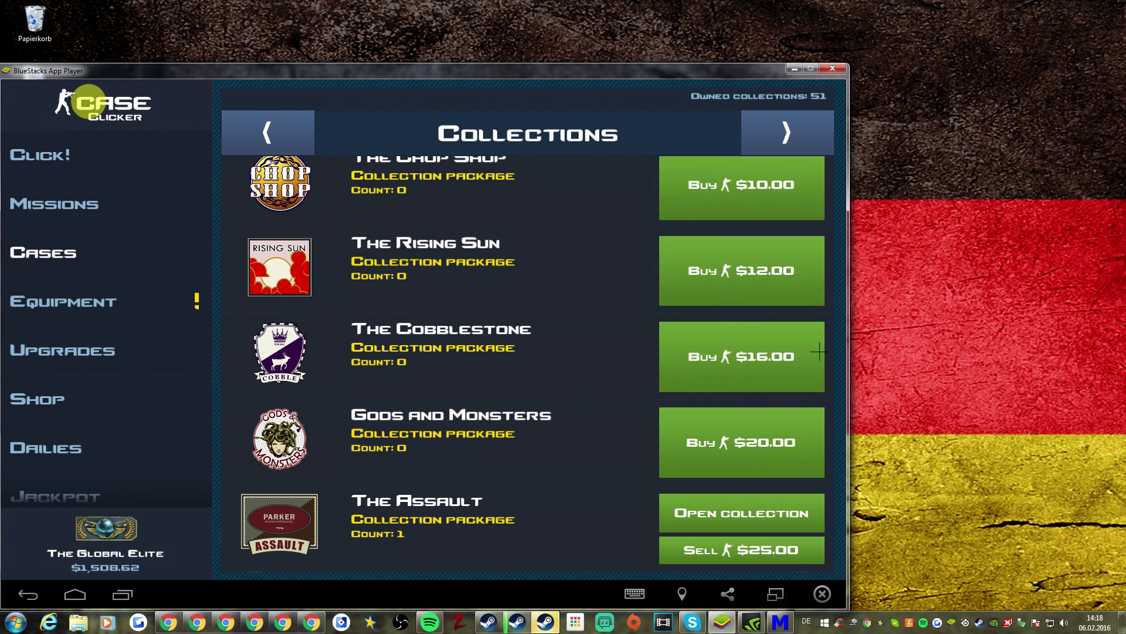
{"action": "left_click", "coordinate": [745, 518]}
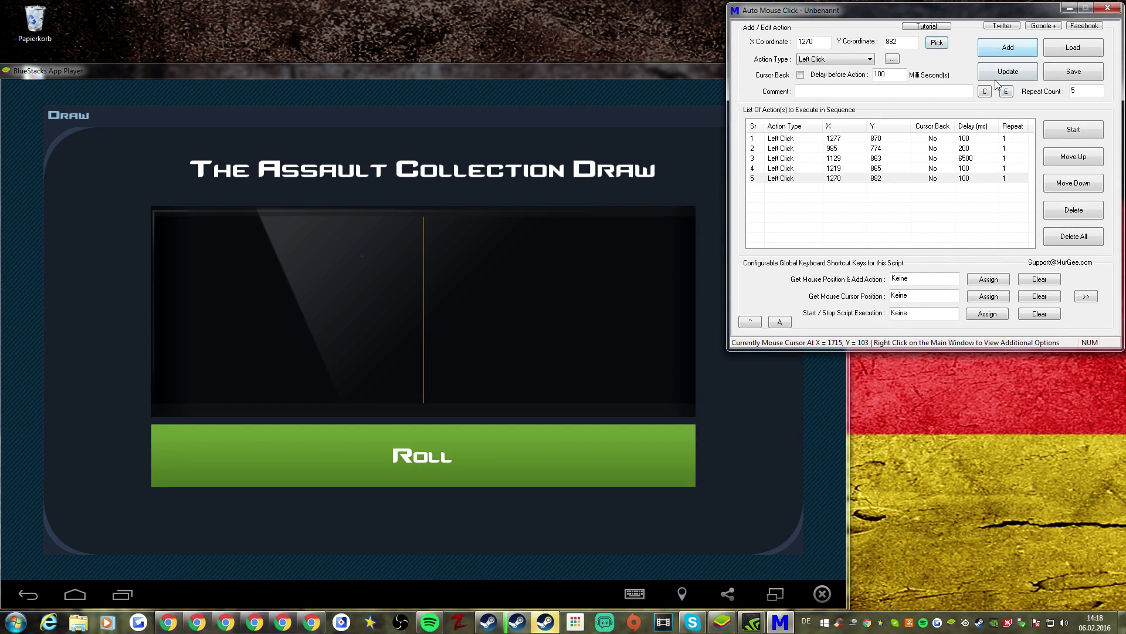
{"action": "left_click", "coordinate": [1074, 158]}
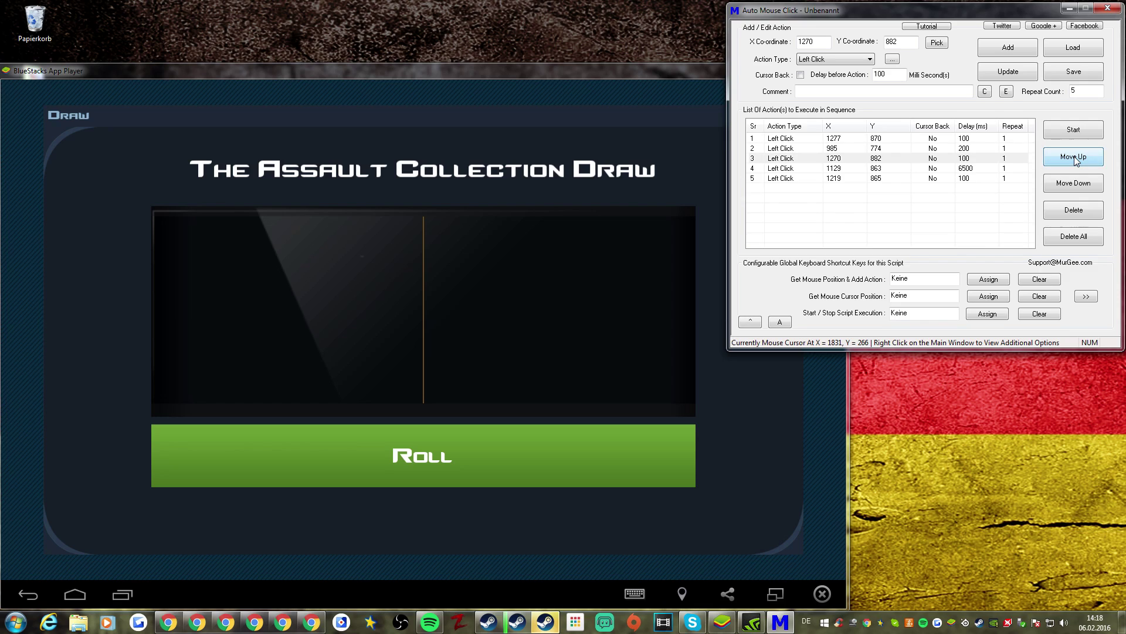
{"action": "left_click", "coordinate": [1077, 161]}
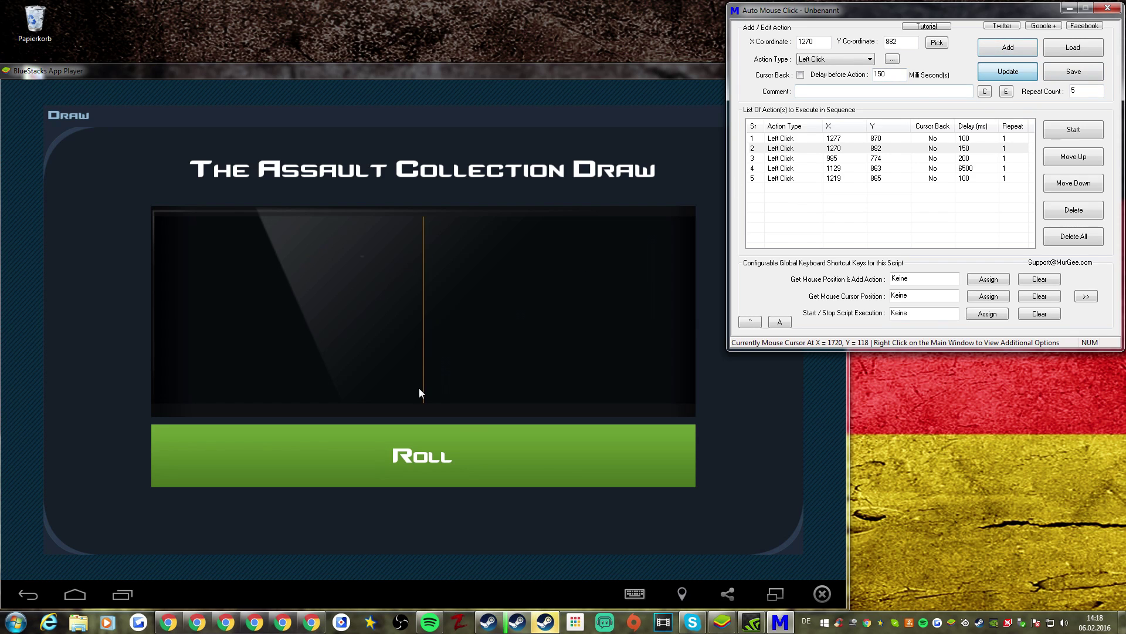
{"action": "left_click", "coordinate": [471, 449]}
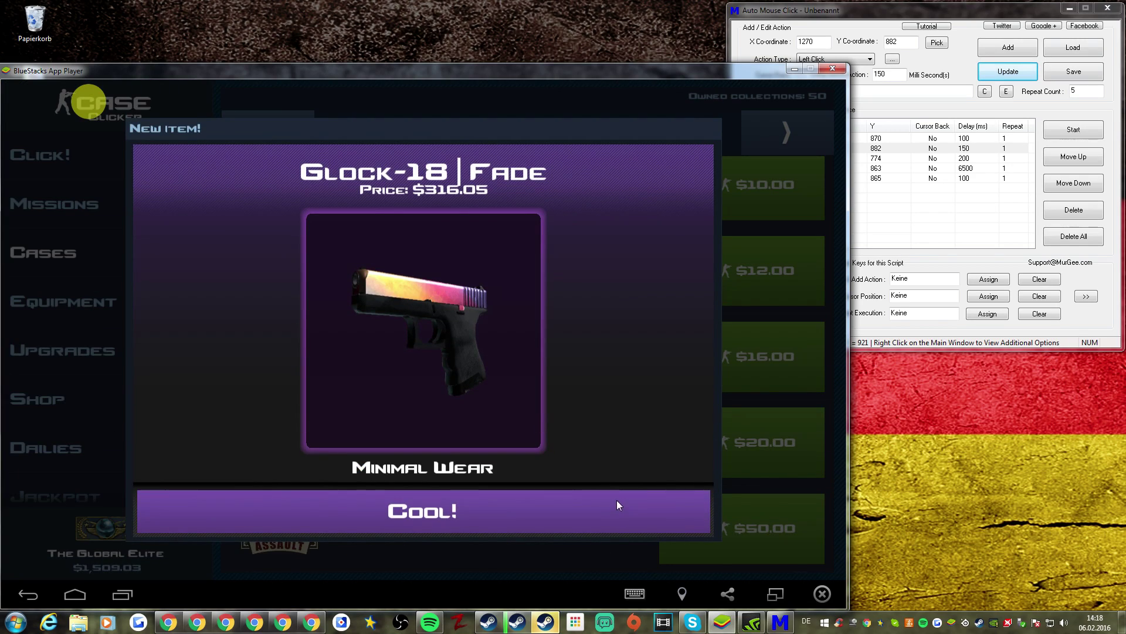
- Collect the Glock-18 Fade, run the script once for an AUG Hot Rod, then stop it
{"action": "left_click", "coordinate": [617, 501]}
{"action": "left_click", "coordinate": [1071, 135]}
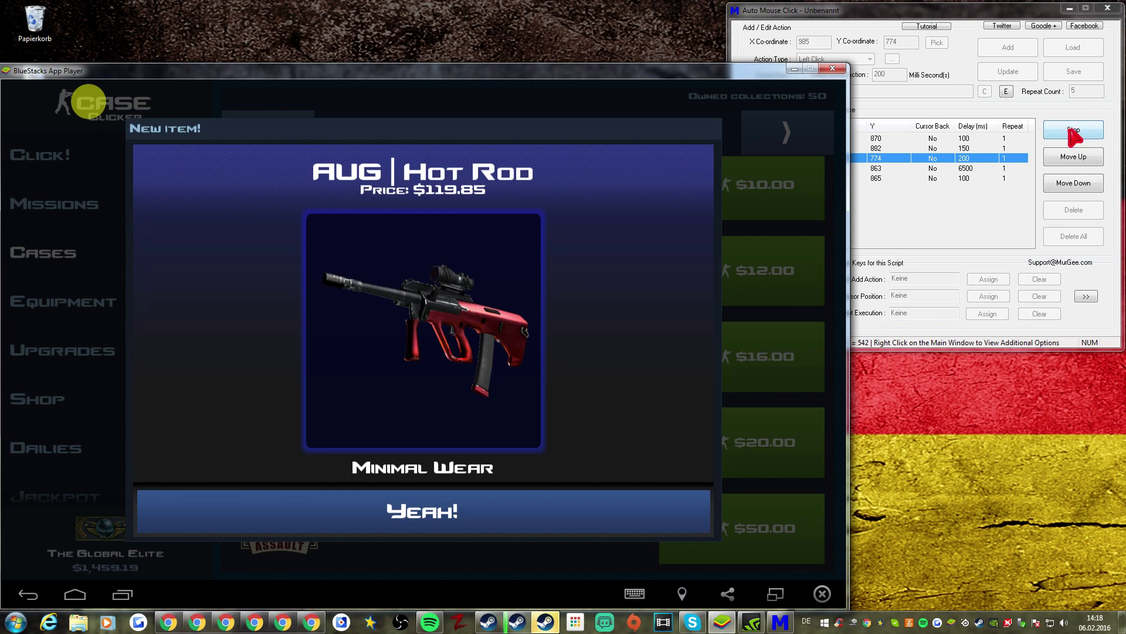
{"action": "left_click", "coordinate": [1072, 129]}
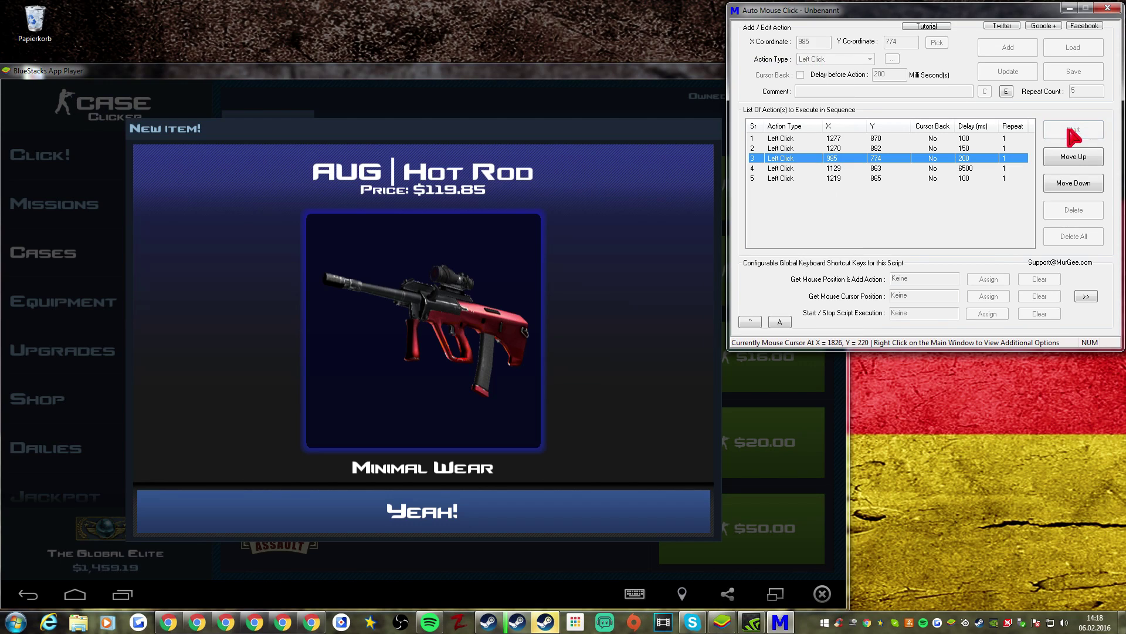
{"action": "left_click", "coordinate": [1072, 129]}
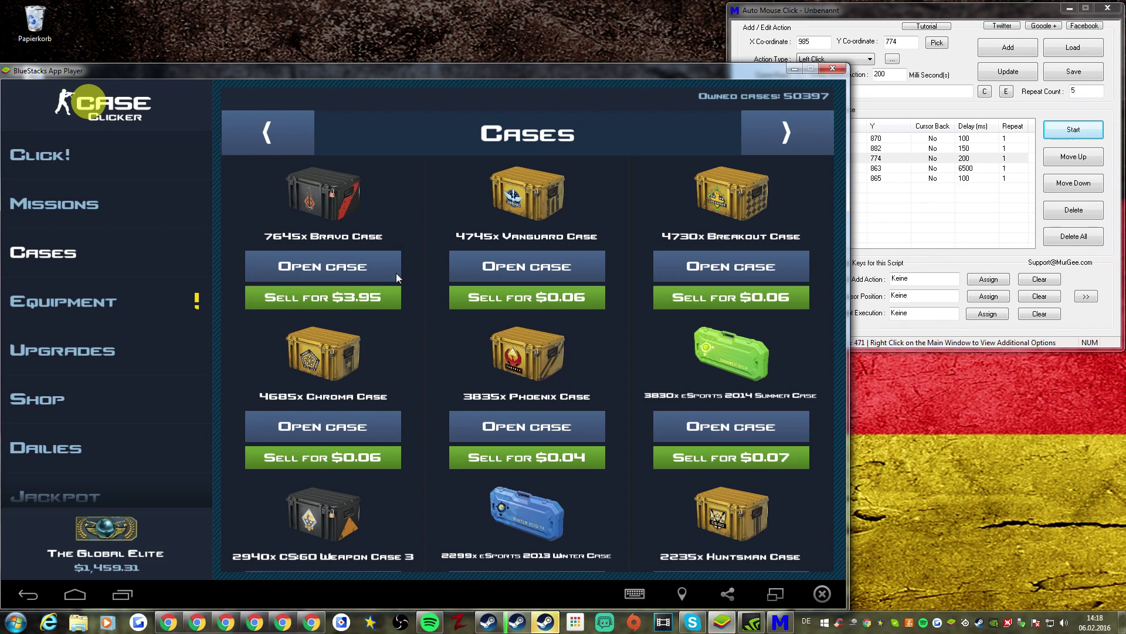
- Drag the BlueStacks window to the left so the five-click action list shows beside it
{"action": "left_click", "coordinate": [894, 74]}
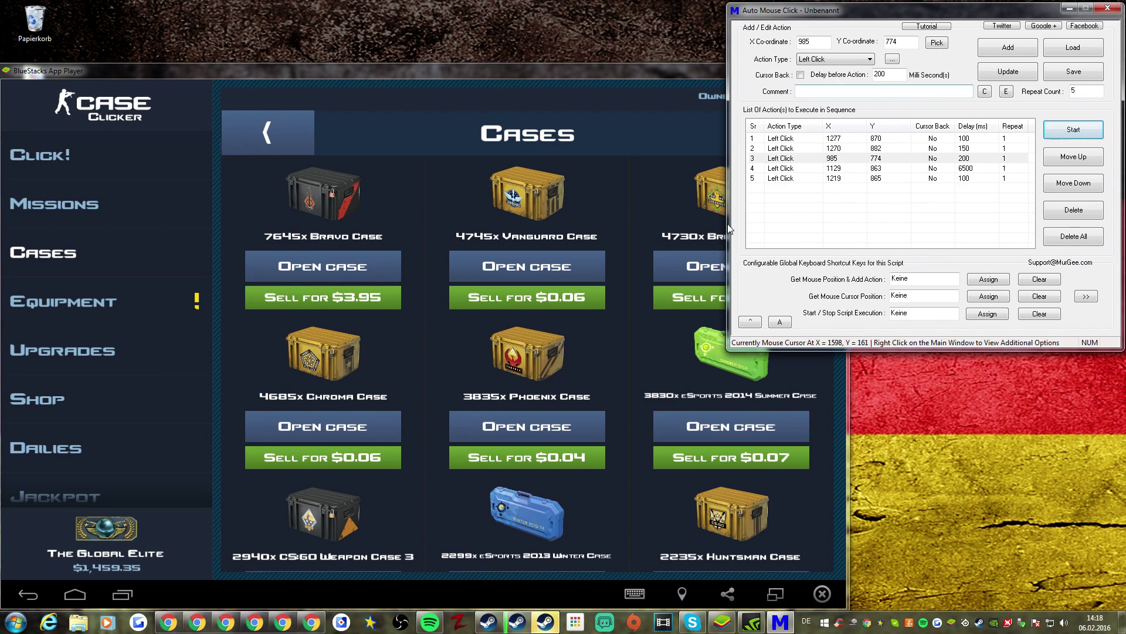
{"action": "left_click", "coordinate": [424, 238]}
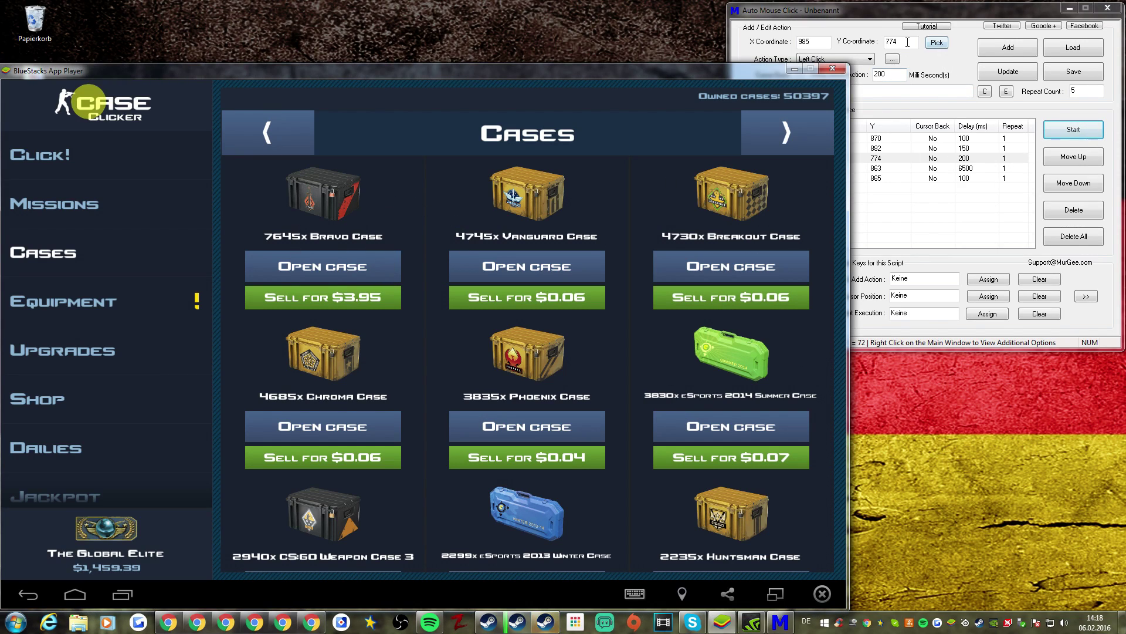
{"action": "left_click_drag", "start_coordinate": [907, 42], "coordinate": [891, 43]}
{"action": "mouse_move", "coordinate": [542, 72]}
{"action": "left_mouse_down"}
{"action": "mouse_move", "coordinate": [681, 38]}
{"action": "mouse_move", "coordinate": [807, 34]}
{"action": "left_mouse_up"}
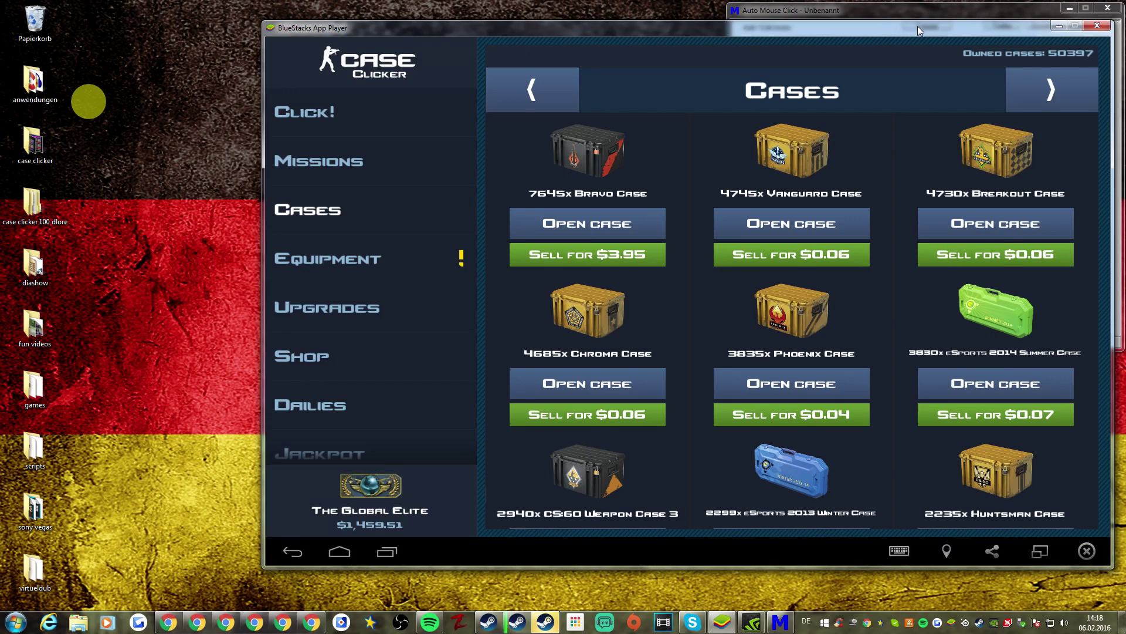
{"action": "mouse_move", "coordinate": [918, 26]}
{"action": "left_mouse_down"}
{"action": "mouse_move", "coordinate": [714, 80]}
{"action": "mouse_move", "coordinate": [667, 57]}
{"action": "left_mouse_up"}
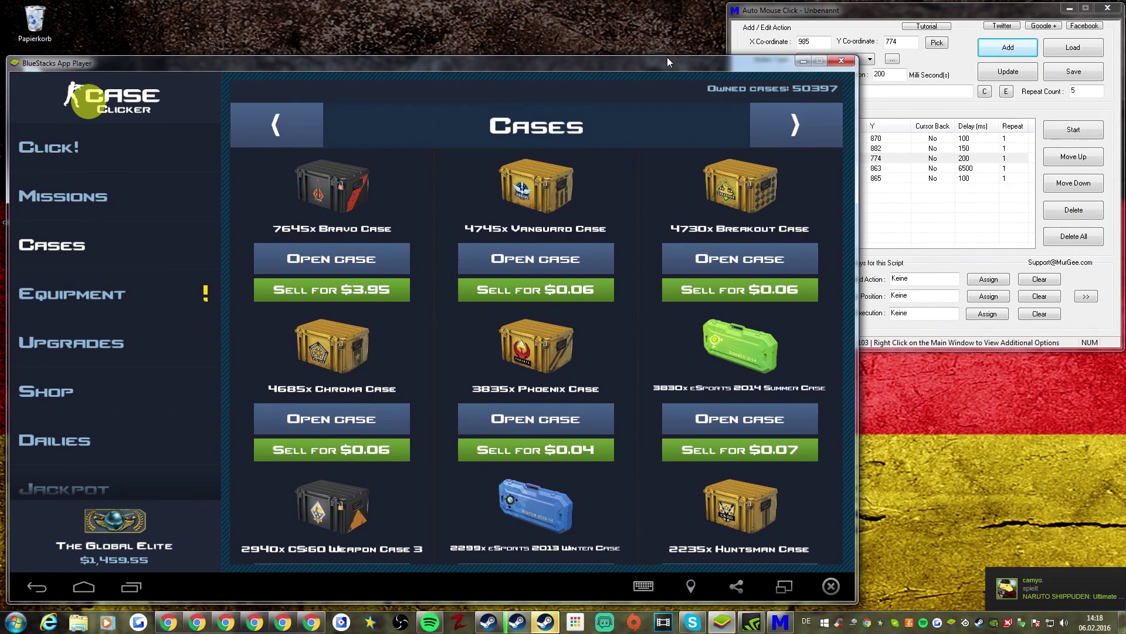
{"action": "left_click", "coordinate": [908, 26]}
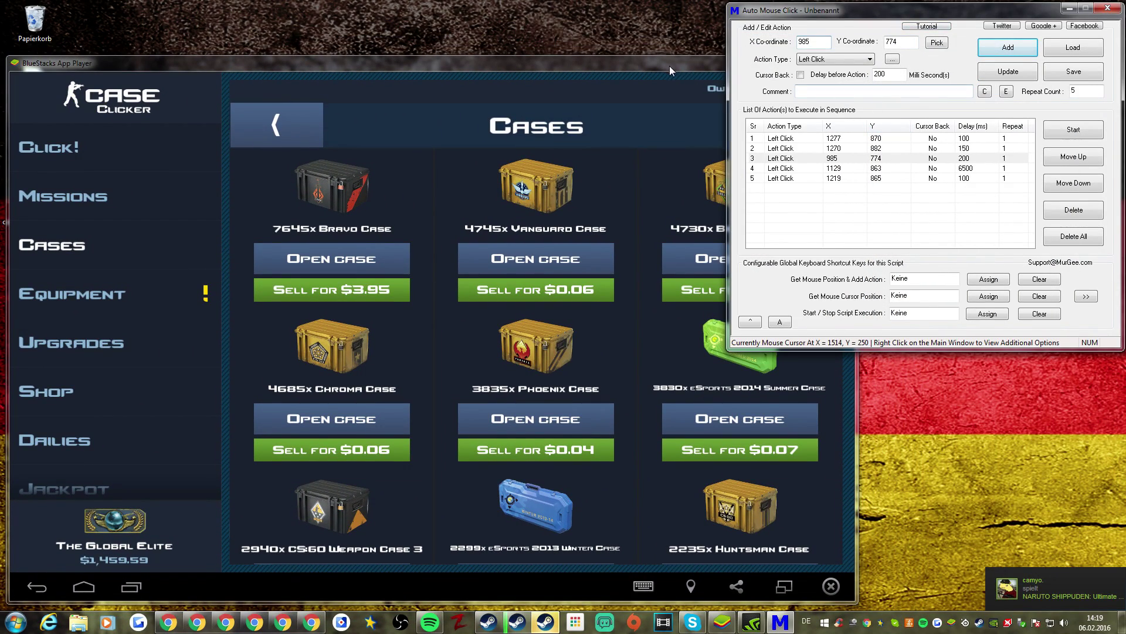
{"action": "left_click_drag", "start_coordinate": [670, 66], "coordinate": [672, 65]}
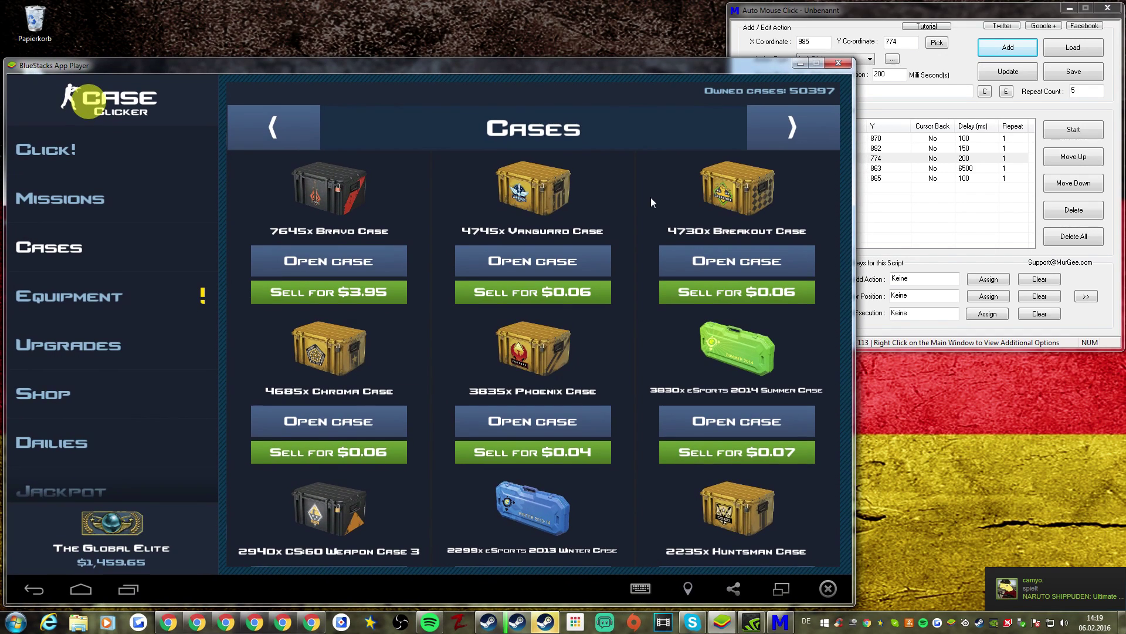
{"action": "left_click", "coordinate": [924, 56]}
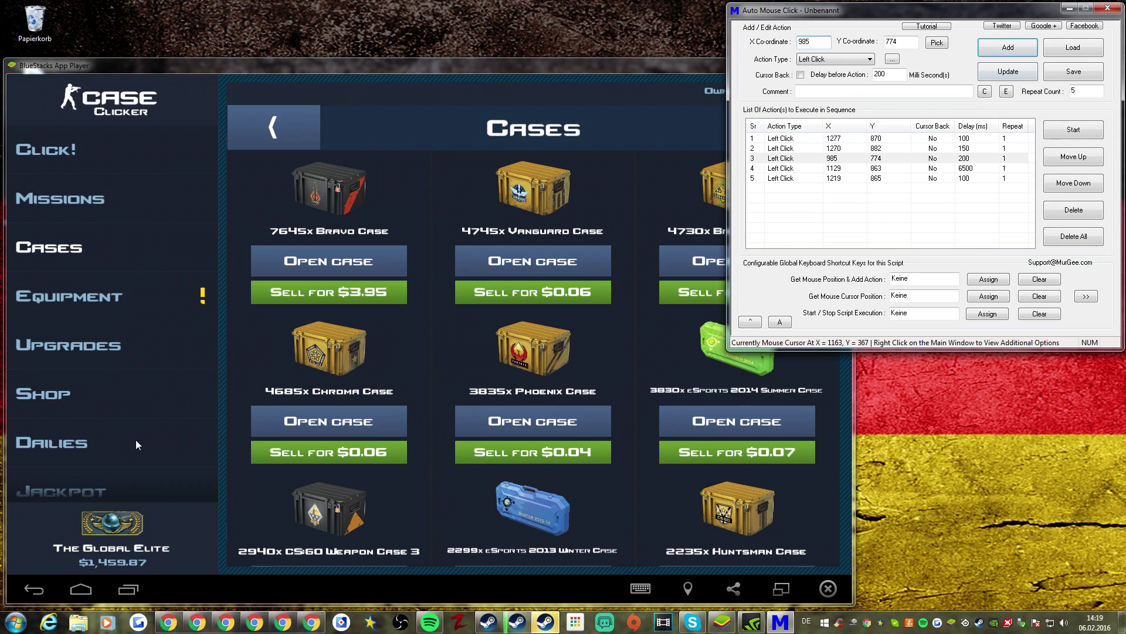
- Start a new jackpot with four Dragon Lore rifles added
{"action": "left_click", "coordinate": [163, 493]}
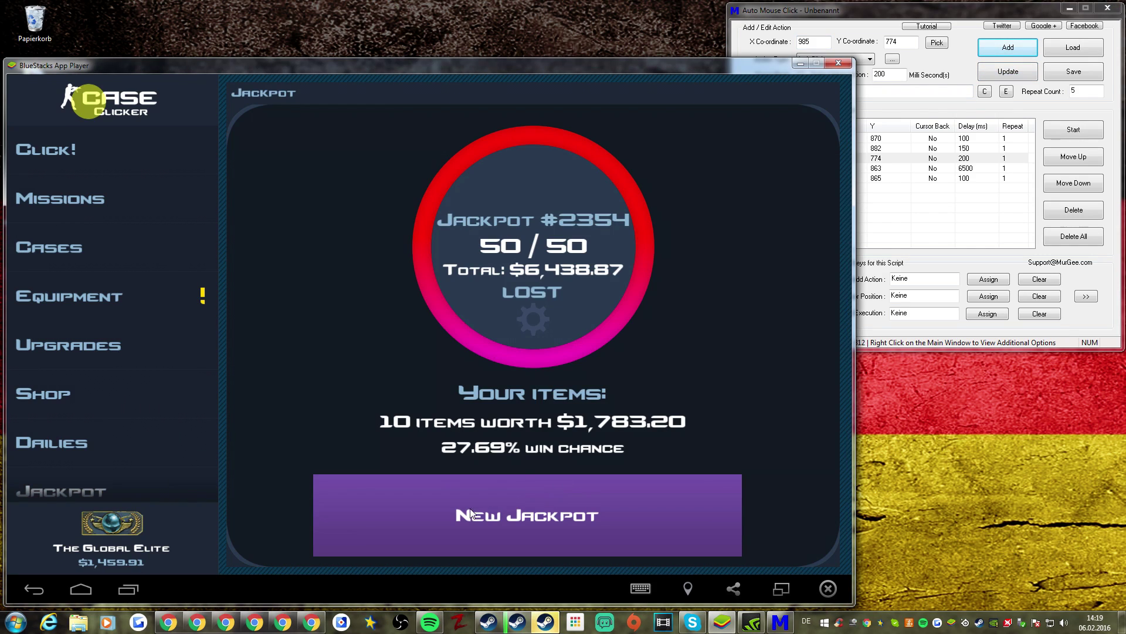
{"action": "scroll", "coordinate": [174, 375], "scroll_direction": "down", "scroll_amount": 2}
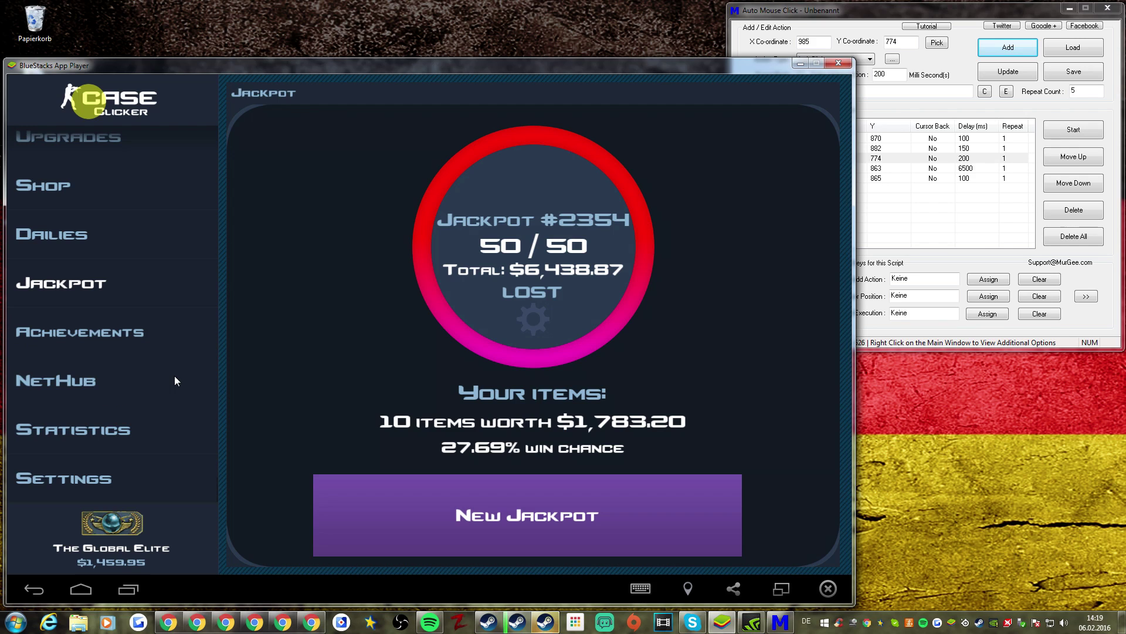
{"action": "scroll", "coordinate": [167, 388], "scroll_direction": "up", "scroll_amount": 1}
{"action": "left_click_drag", "start_coordinate": [167, 389], "coordinate": [189, 473]}
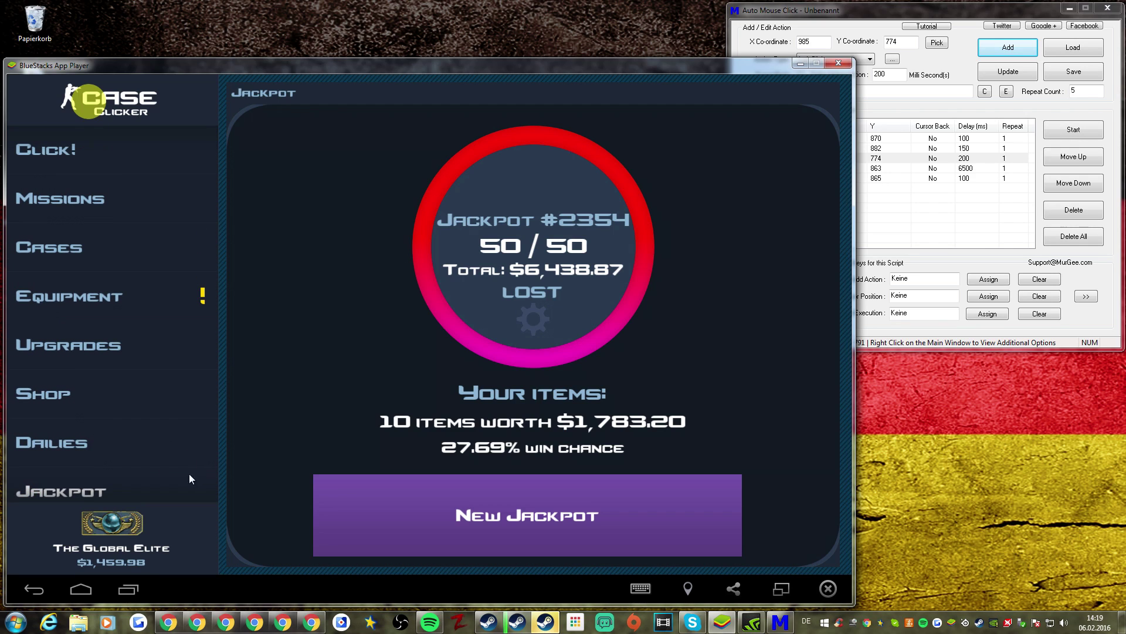
{"action": "left_click", "coordinate": [440, 499]}
{"action": "left_click", "coordinate": [436, 493]}
{"action": "mouse_move", "coordinate": [803, 194]}
{"action": "left_mouse_down"}
{"action": "mouse_move", "coordinate": [801, 241]}
{"action": "mouse_move", "coordinate": [797, 180]}
{"action": "left_mouse_up"}
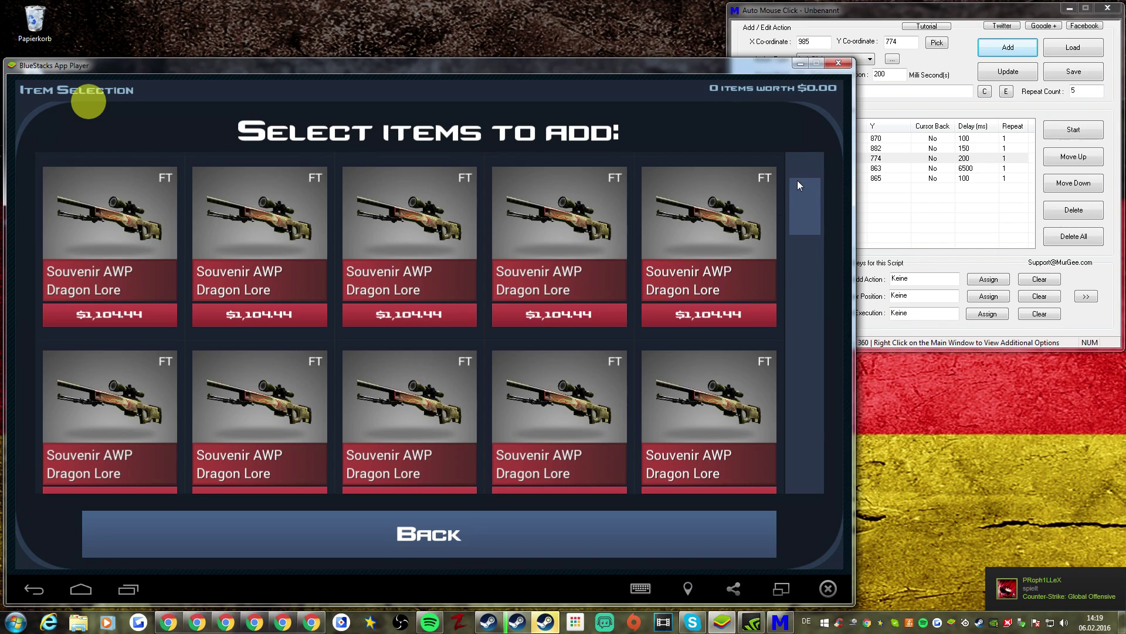
{"action": "left_click", "coordinate": [663, 249]}
{"action": "left_click", "coordinate": [528, 248]}
{"action": "left_click", "coordinate": [94, 271]}
{"action": "left_click", "coordinate": [100, 445]}
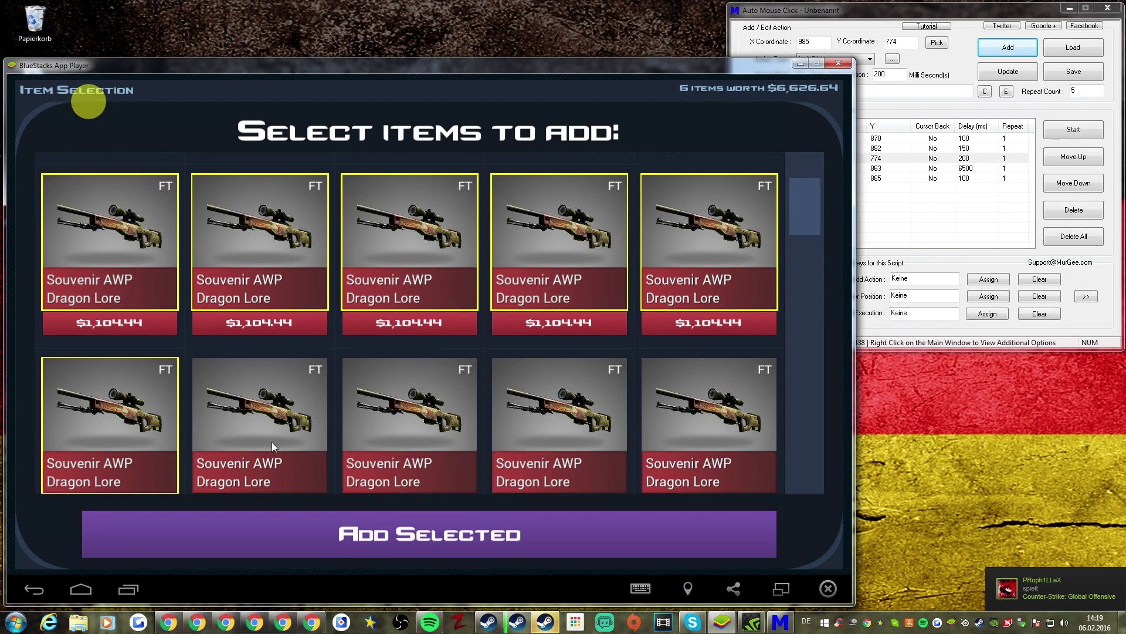
{"action": "left_click", "coordinate": [647, 541]}
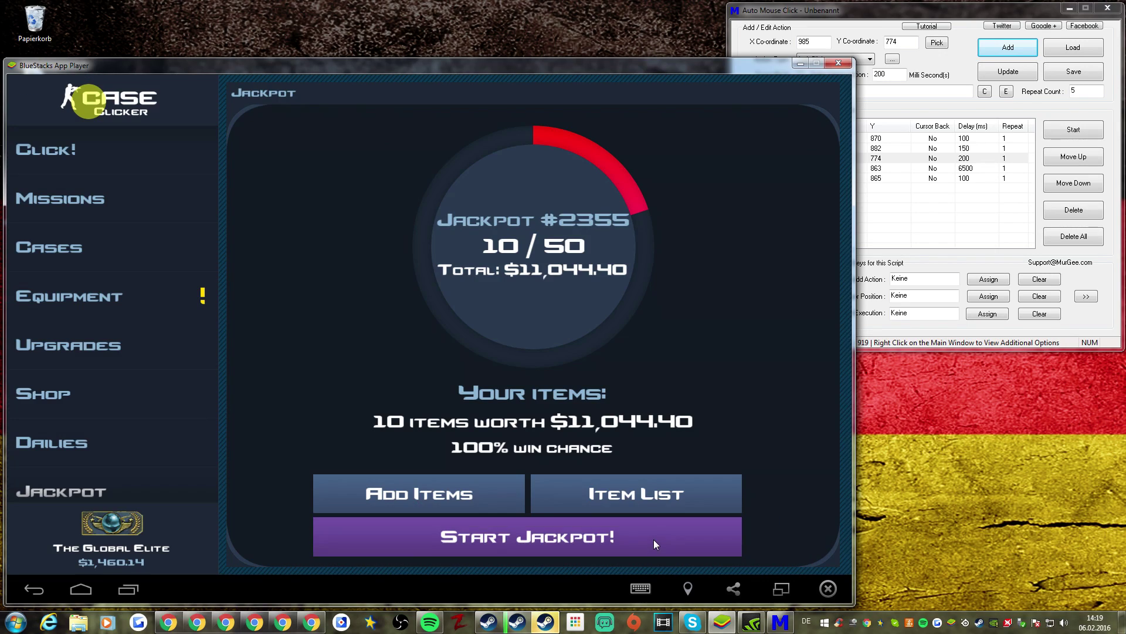
{"action": "left_click", "coordinate": [653, 540]}
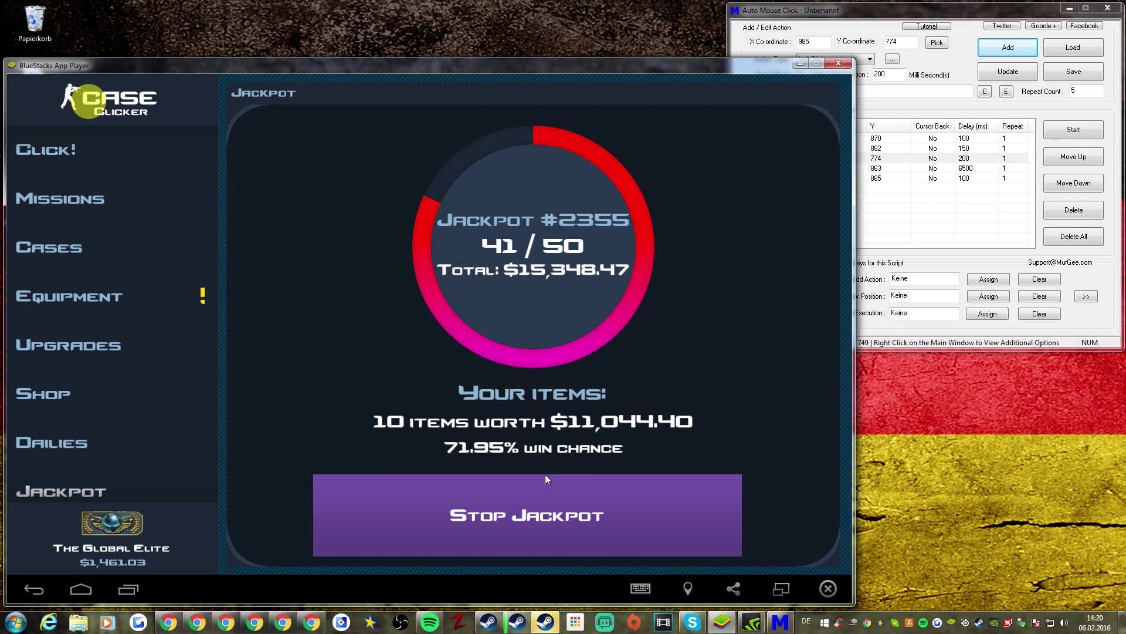
- After the draw, start another jackpot and add iBUYPOWER Katowice 2014 stickers
{"action": "left_click", "coordinate": [567, 501]}
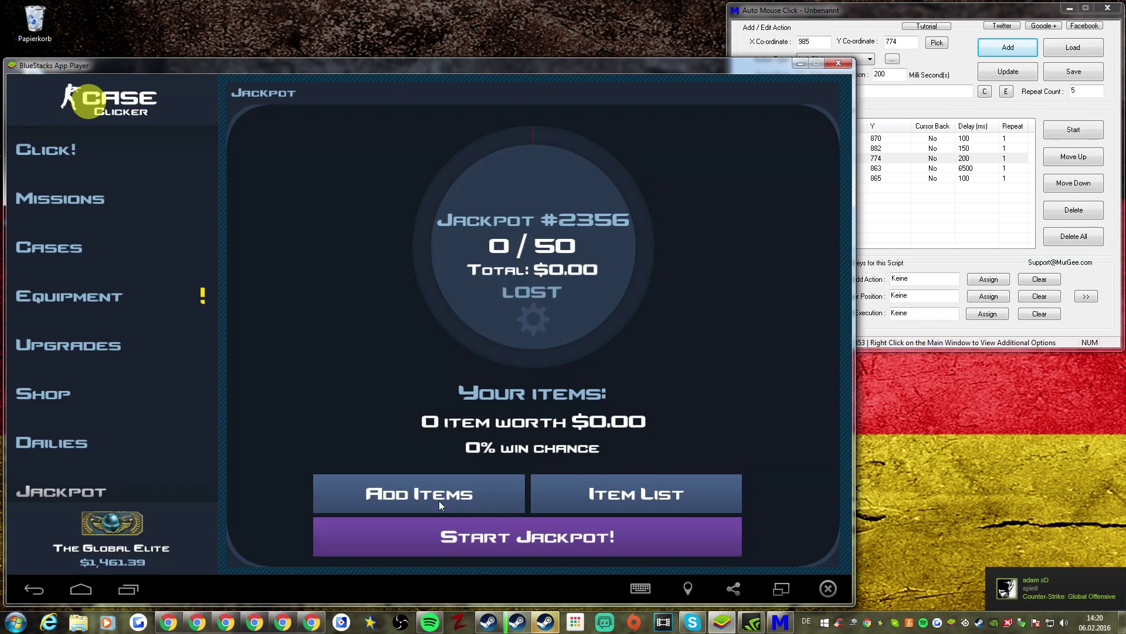
{"action": "left_click", "coordinate": [439, 500]}
{"action": "left_click", "coordinate": [470, 530]}
{"action": "left_click", "coordinate": [578, 507]}
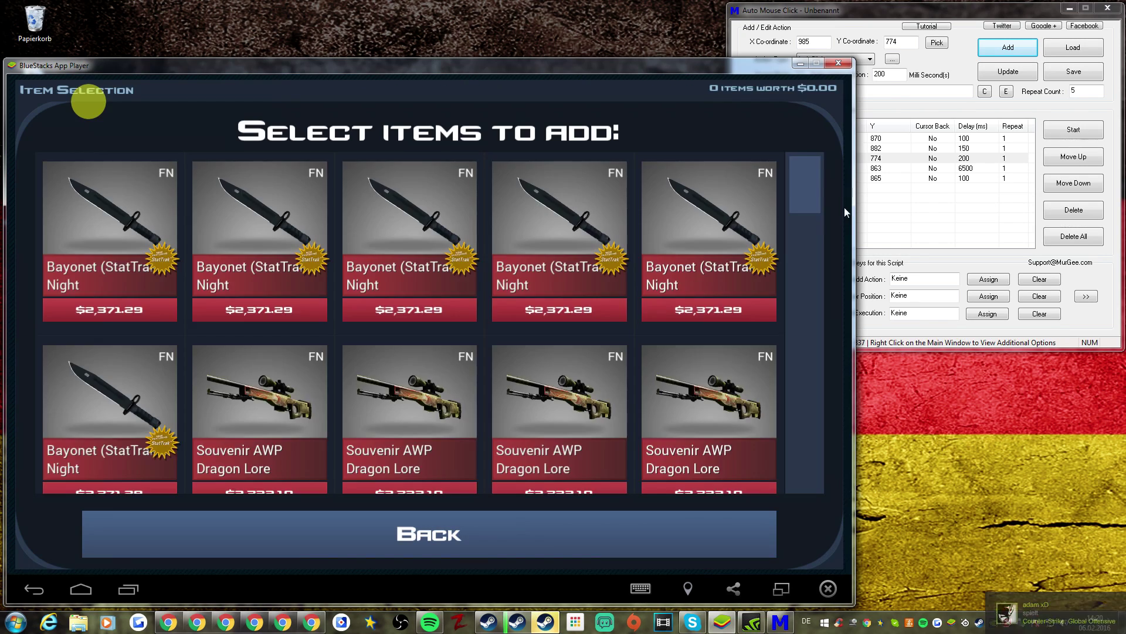
{"action": "scroll", "coordinate": [804, 234], "scroll_direction": "down", "scroll_amount": 15}
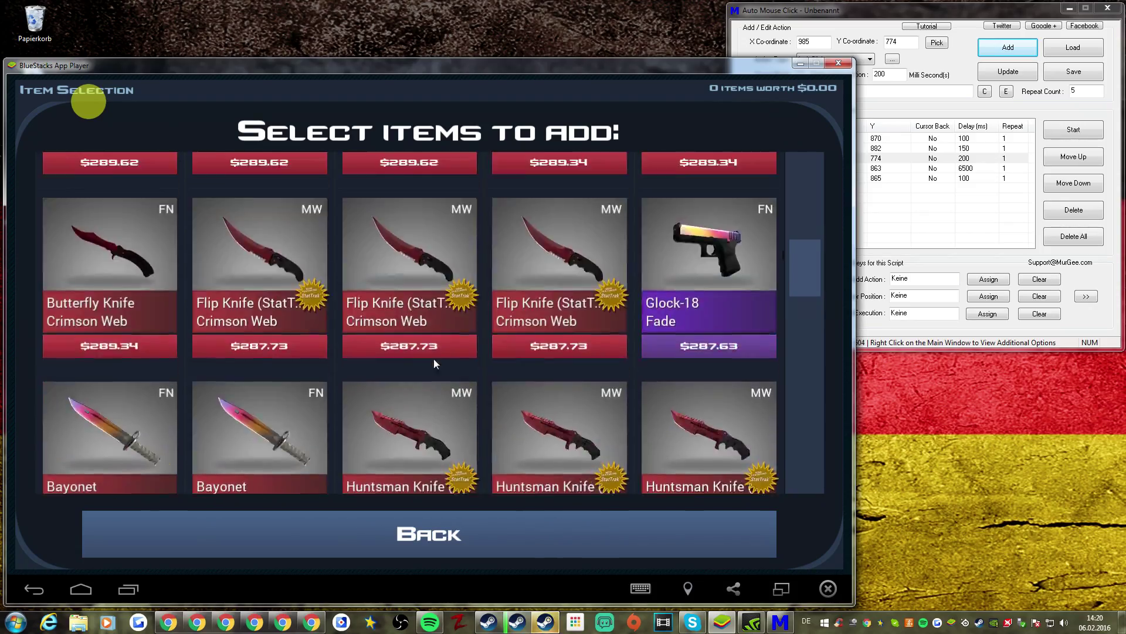
{"action": "scroll", "coordinate": [434, 358], "scroll_direction": "up", "scroll_amount": 5}
{"action": "left_click", "coordinate": [399, 382]}
{"action": "left_click", "coordinate": [135, 458]}
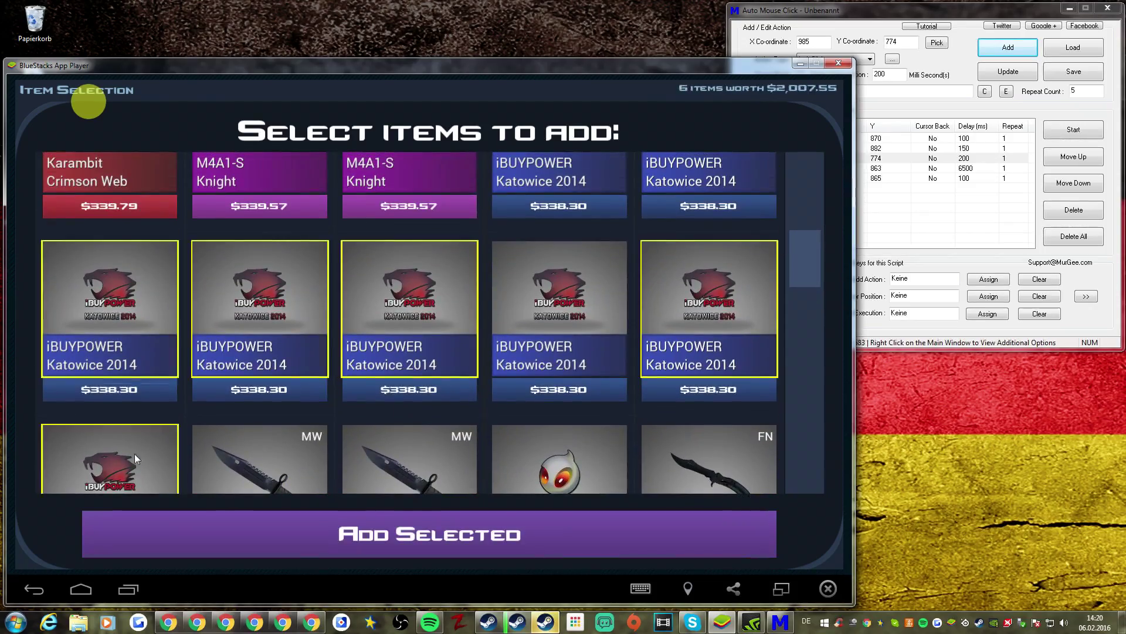
{"action": "scroll", "coordinate": [470, 431], "scroll_direction": "up", "scroll_amount": 10}
{"action": "left_click", "coordinate": [582, 538]}
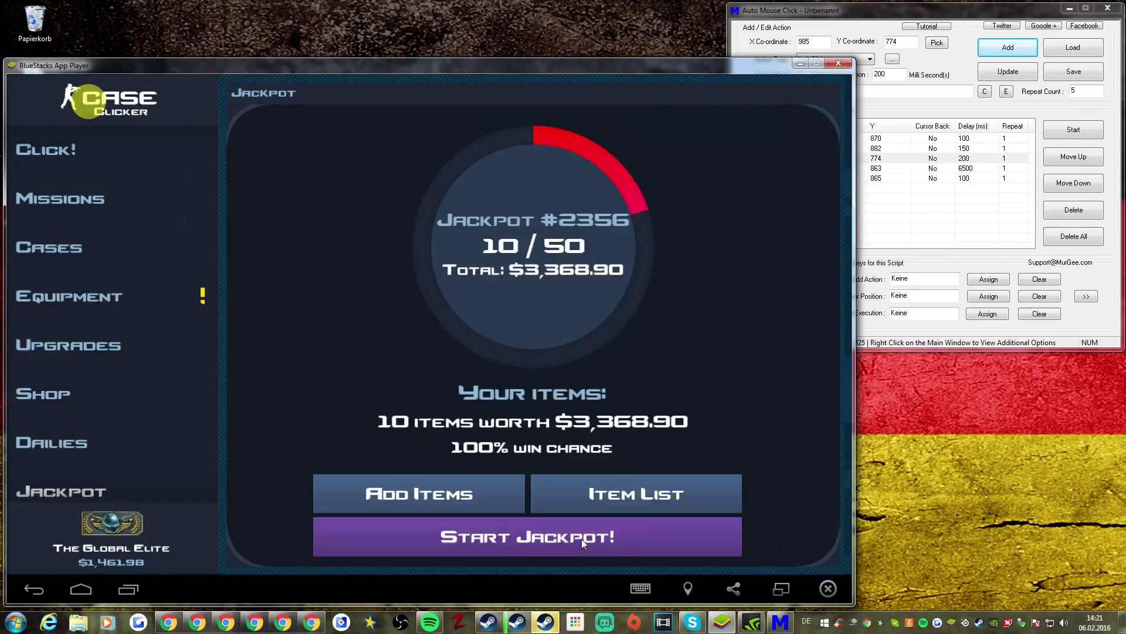
- Open several Bravo Cases on the Cases page, dismissing each result
{"action": "left_click", "coordinate": [101, 243]}
{"action": "left_click", "coordinate": [508, 434]}
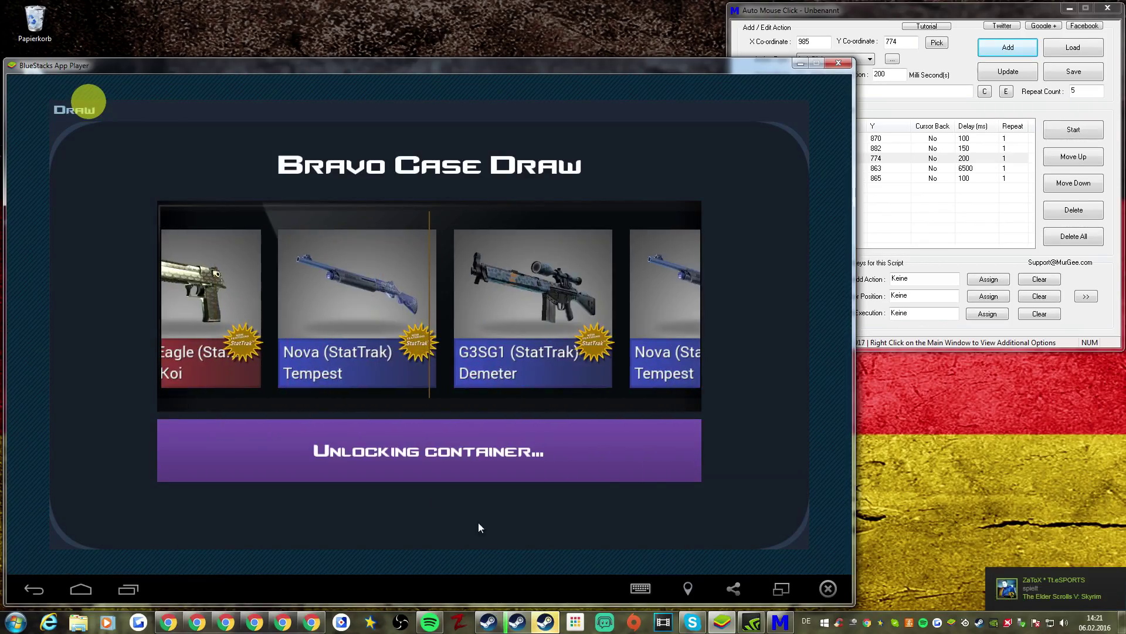
{"action": "left_click", "coordinate": [518, 520]}
{"action": "left_click", "coordinate": [498, 457]}
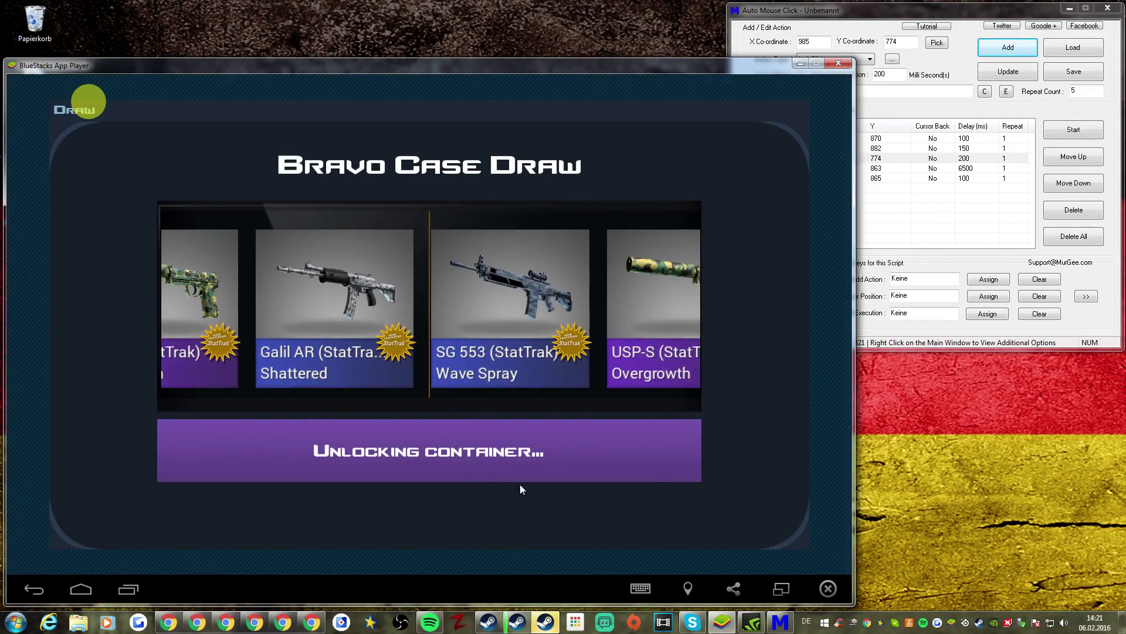
{"action": "left_click", "coordinate": [520, 490]}
{"action": "left_click", "coordinate": [433, 357]}
{"action": "left_click", "coordinate": [395, 239]}
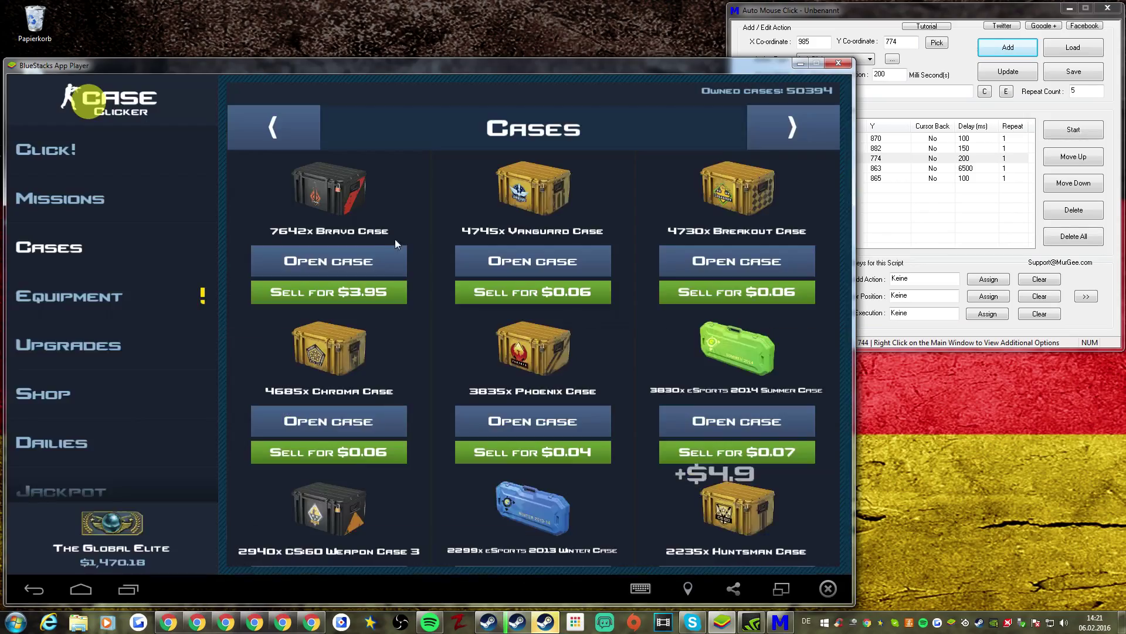
{"action": "left_click", "coordinate": [396, 238]}
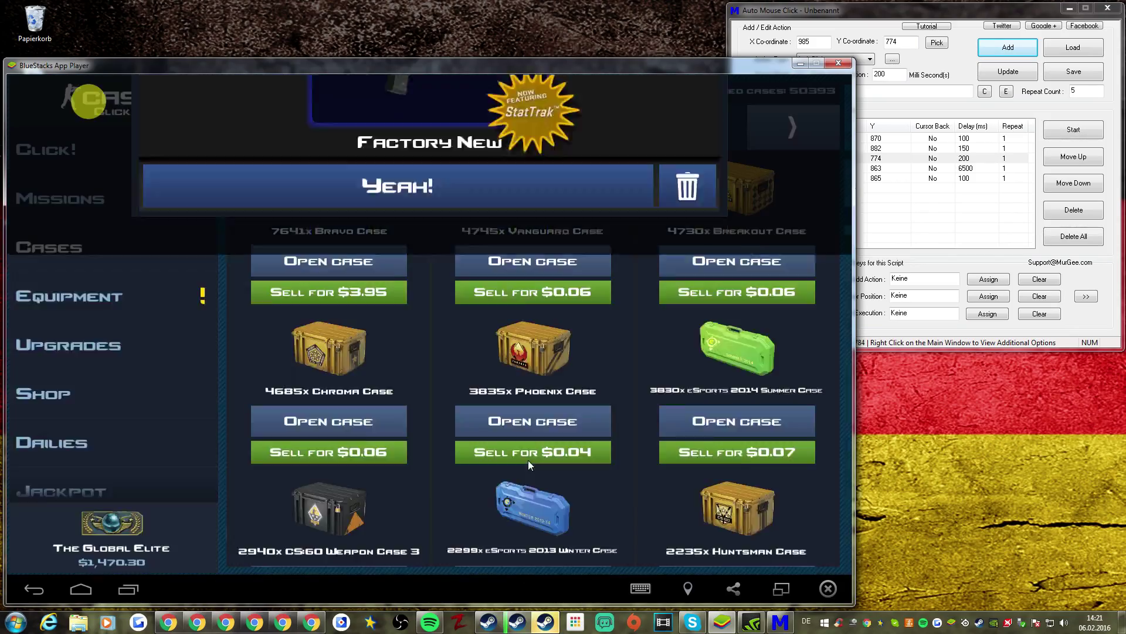
{"action": "left_click", "coordinate": [489, 414]}
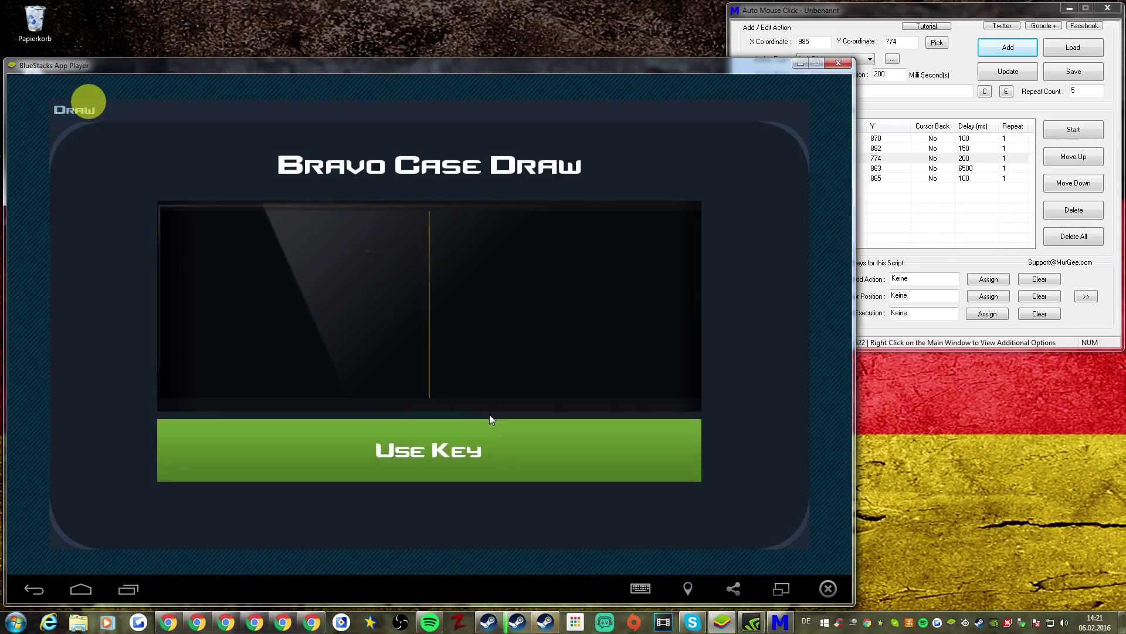
{"action": "left_click", "coordinate": [440, 430]}
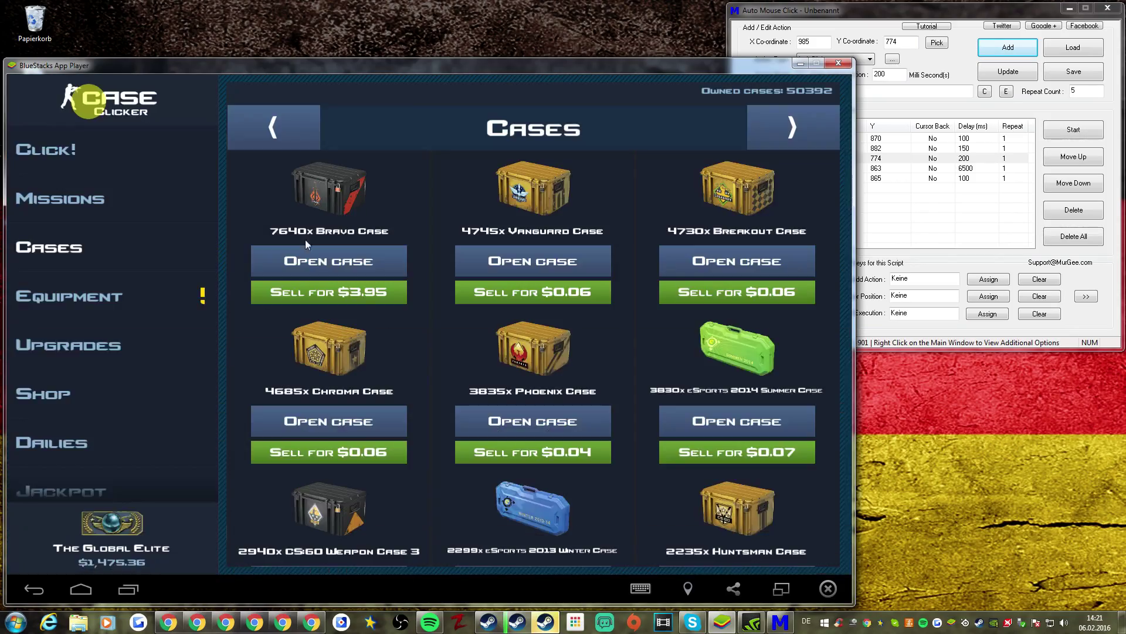
{"action": "left_click", "coordinate": [395, 239]}
{"action": "left_click", "coordinate": [406, 460]}
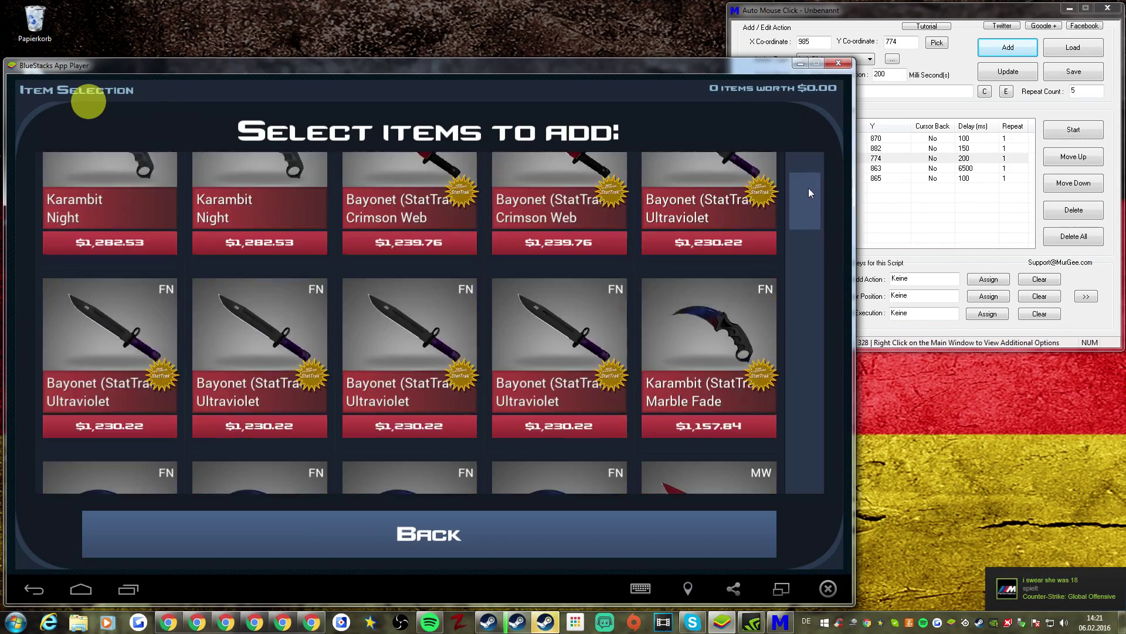
- Add the selected items to the jackpot, then open more Bravo Cases, getting a USP-S Overgrowth
{"action": "left_click_drag", "start_coordinate": [808, 188], "coordinate": [808, 238]}
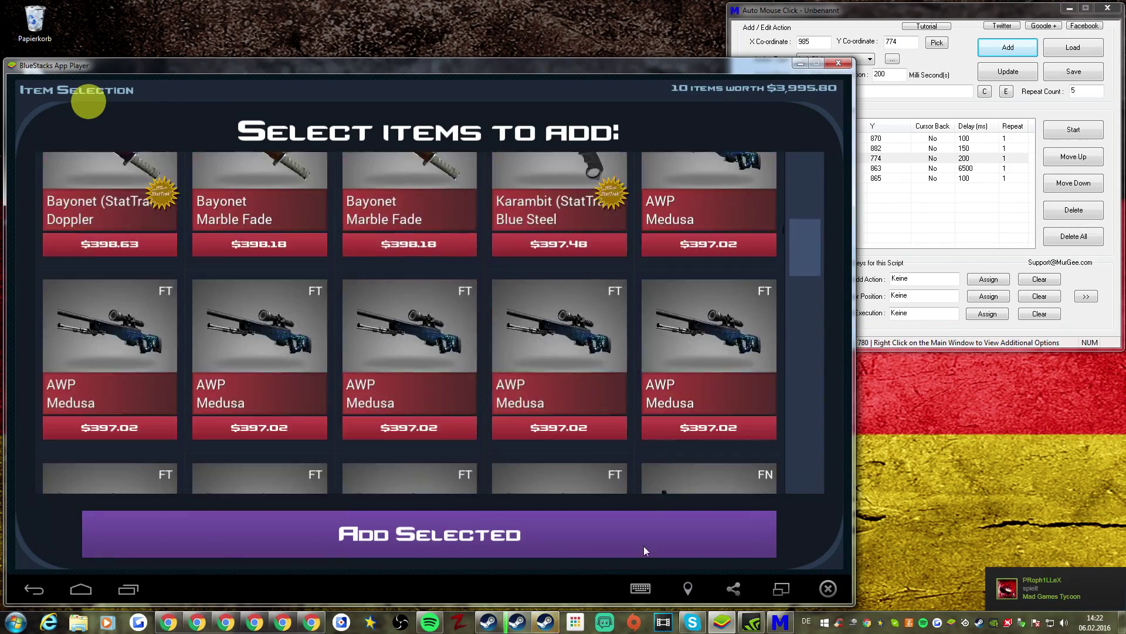
{"action": "left_click", "coordinate": [646, 543]}
{"action": "left_click", "coordinate": [365, 260]}
{"action": "left_click", "coordinate": [461, 424]}
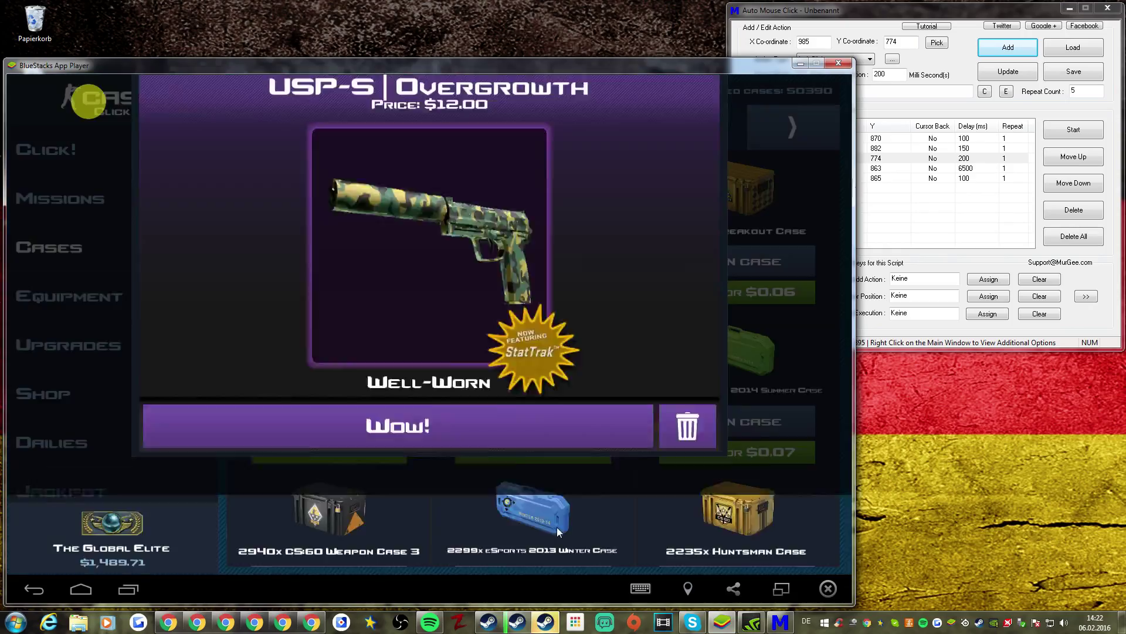
{"action": "left_click", "coordinate": [508, 463]}
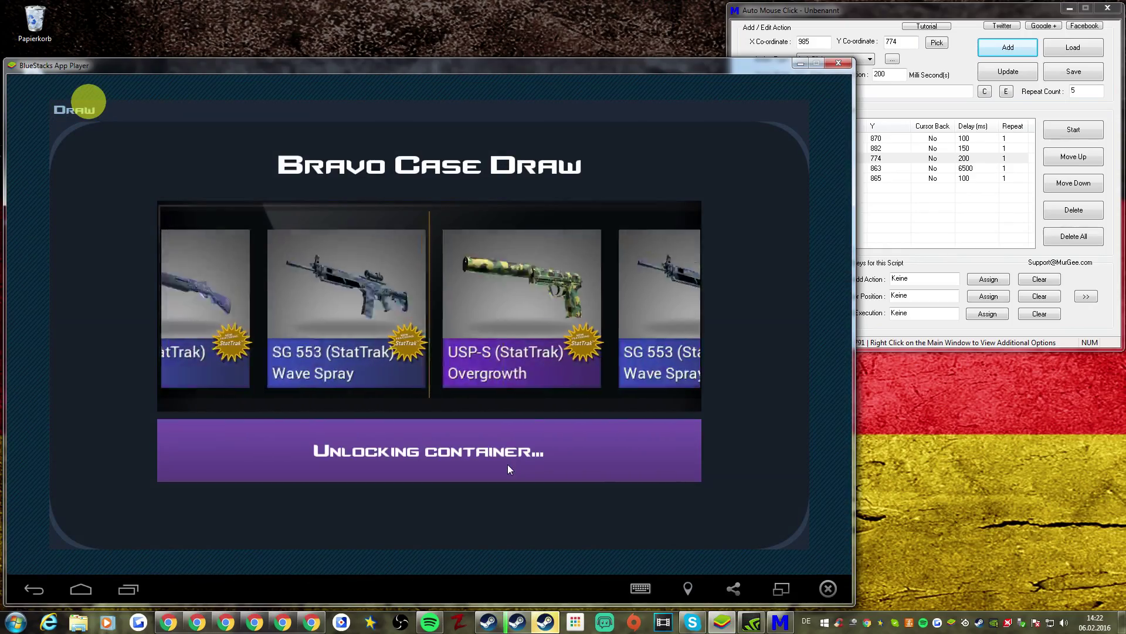
{"action": "left_click", "coordinate": [508, 464]}
{"action": "left_click", "coordinate": [600, 465]}
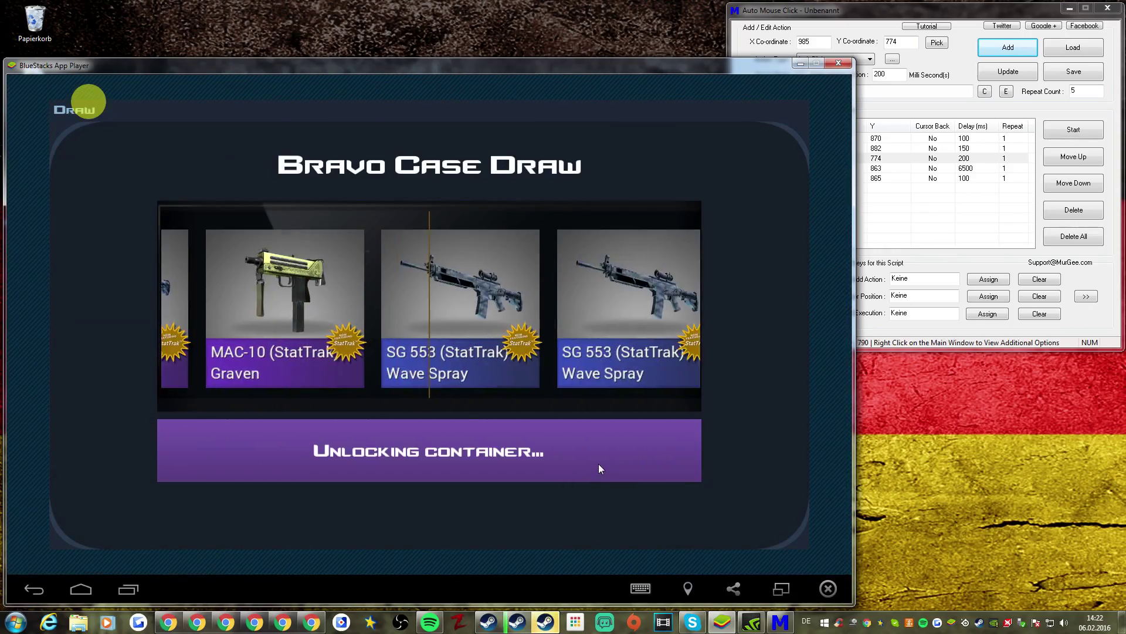
{"action": "left_click", "coordinate": [394, 328]}
- Keep opening Bravo cases, collecting a Galil, until heading to the jackpot
{"action": "left_click", "coordinate": [336, 264]}
{"action": "left_click", "coordinate": [336, 264]}
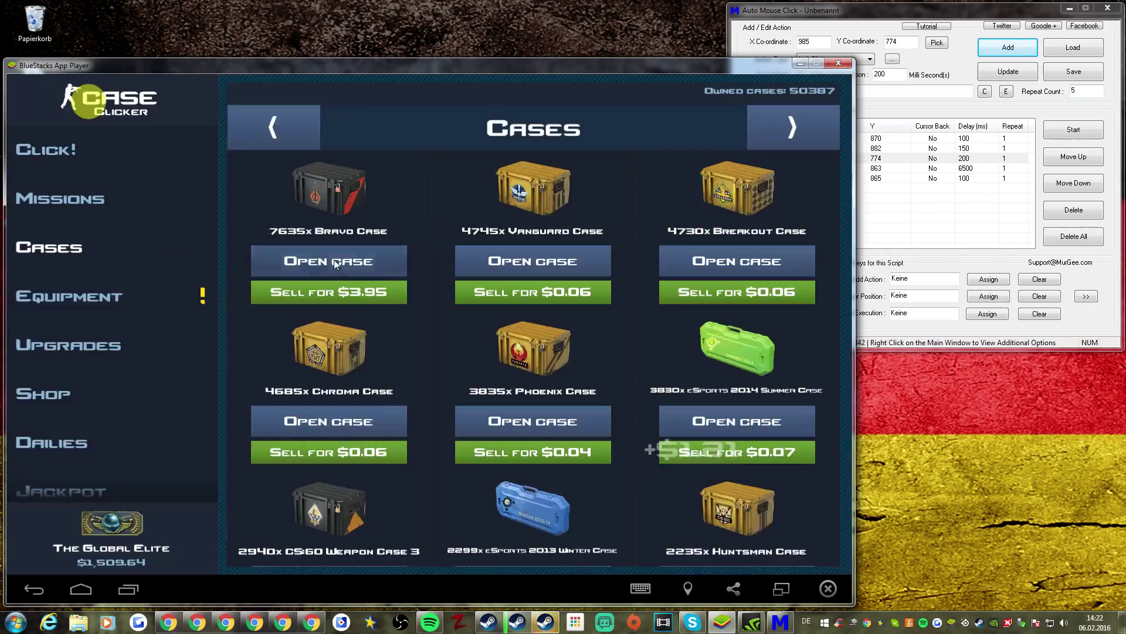
{"action": "left_click", "coordinate": [335, 264]}
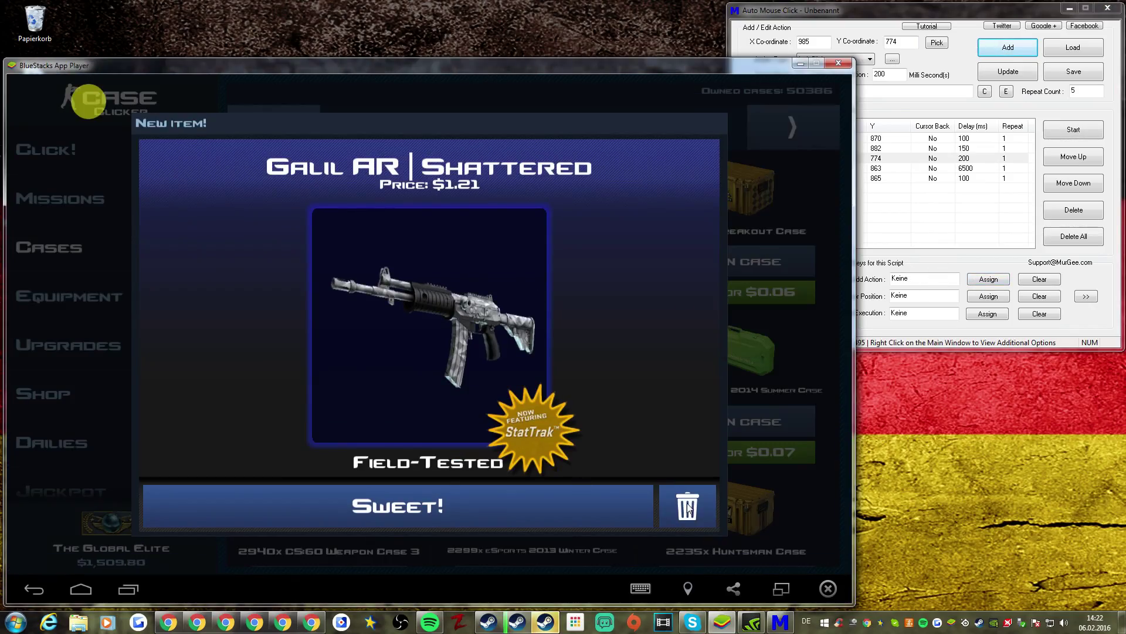
{"action": "left_click", "coordinate": [688, 509]}
{"action": "left_click", "coordinate": [375, 262]}
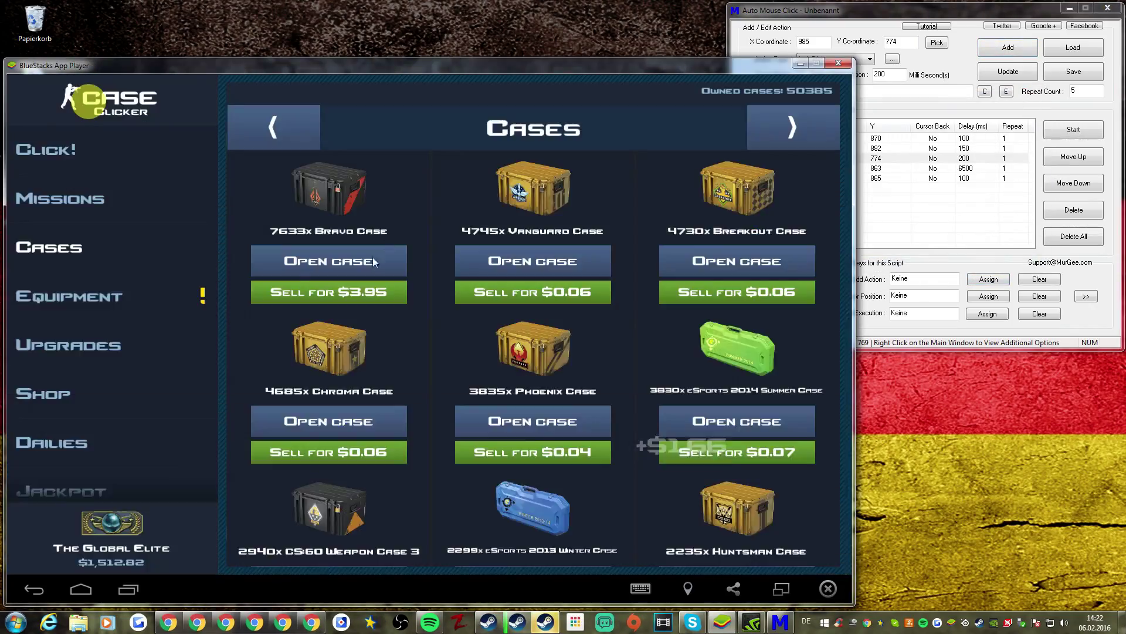
{"action": "left_click", "coordinate": [372, 257]}
{"action": "left_click", "coordinate": [254, 354]}
{"action": "left_click", "coordinate": [367, 264]}
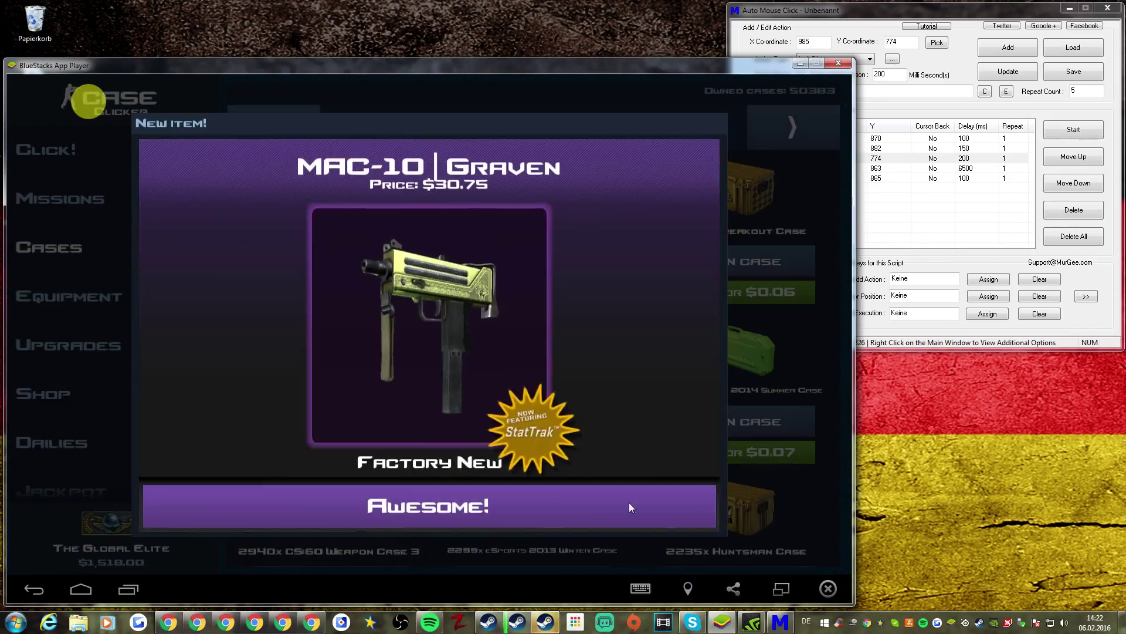
{"action": "left_click", "coordinate": [629, 502]}
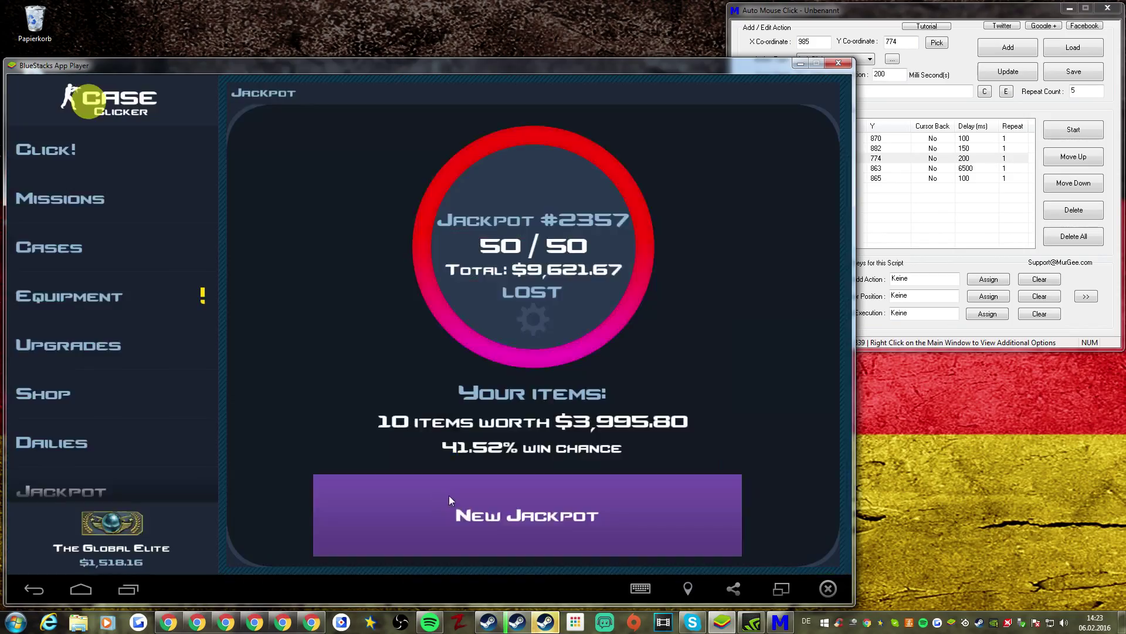
- Start a new jackpot and add several AK-47 Fire Serpents to it
{"action": "left_click", "coordinate": [448, 496]}
{"action": "left_click_drag", "start_coordinate": [798, 237], "coordinate": [736, 318]}
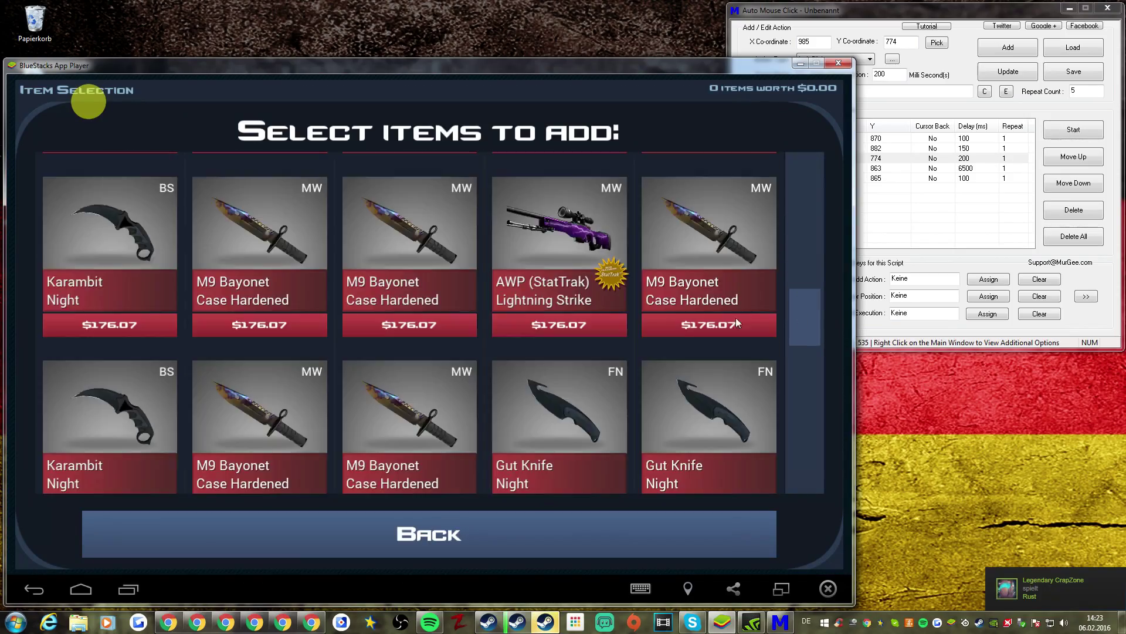
{"action": "scroll", "coordinate": [787, 238], "scroll_direction": "up", "scroll_amount": 5}
{"action": "left_click", "coordinate": [671, 318]}
{"action": "left_click", "coordinate": [533, 360]}
{"action": "left_click", "coordinate": [409, 361]}
{"action": "left_click", "coordinate": [259, 361]}
{"action": "left_click", "coordinate": [110, 361]}
{"action": "scroll", "coordinate": [235, 328], "scroll_direction": "down", "scroll_amount": 2}
{"action": "left_click", "coordinate": [260, 316]}
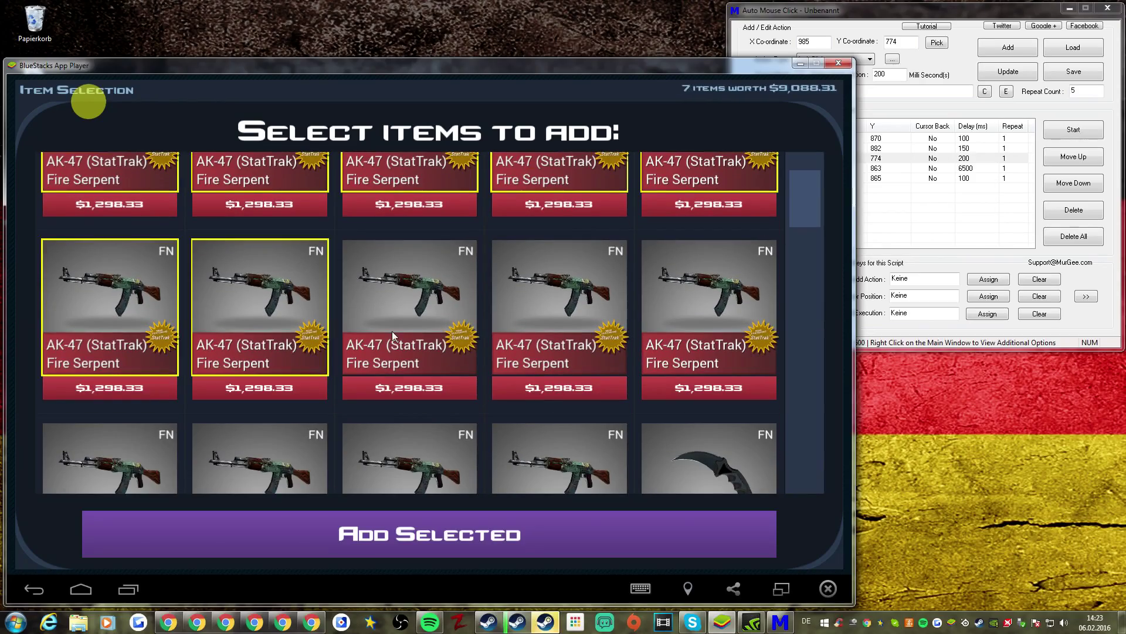
{"action": "left_click", "coordinate": [409, 317]}
{"action": "left_click", "coordinate": [559, 316]}
{"action": "left_click", "coordinate": [708, 317]}
- Open another Bravo case and return to the cases list after the draw
{"action": "left_click", "coordinate": [546, 534]}
{"action": "left_click", "coordinate": [45, 247]}
{"action": "left_click", "coordinate": [668, 494]}
{"action": "left_click", "coordinate": [491, 445]}
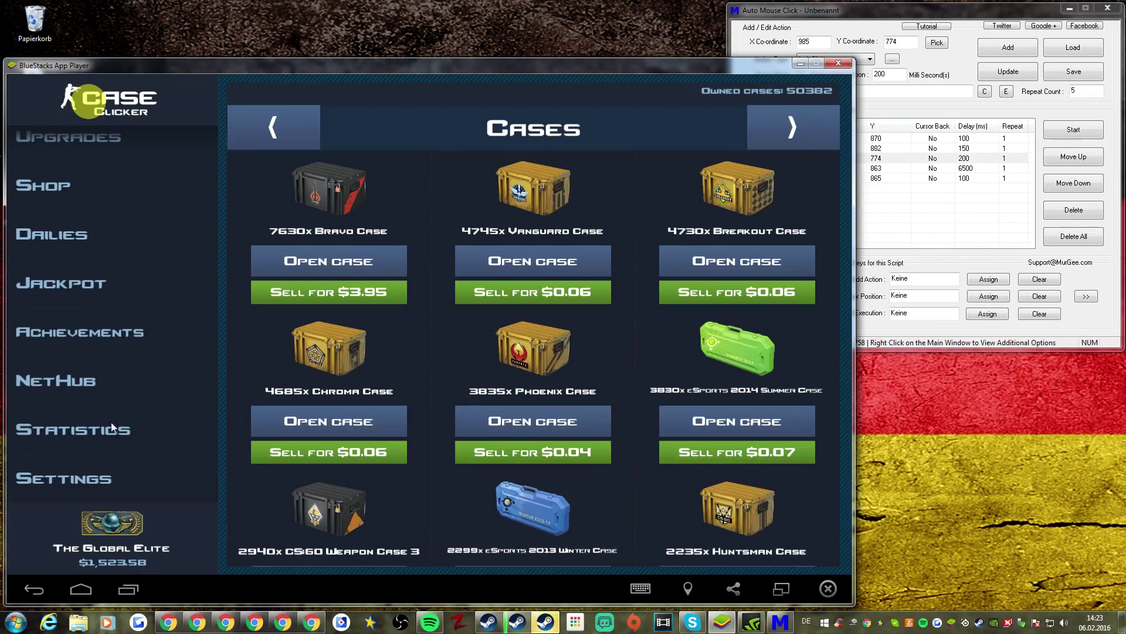
{"action": "left_click", "coordinate": [73, 429]}
- Check the skins and stickers statistics, then return to the cases list
{"action": "left_click", "coordinate": [792, 130]}
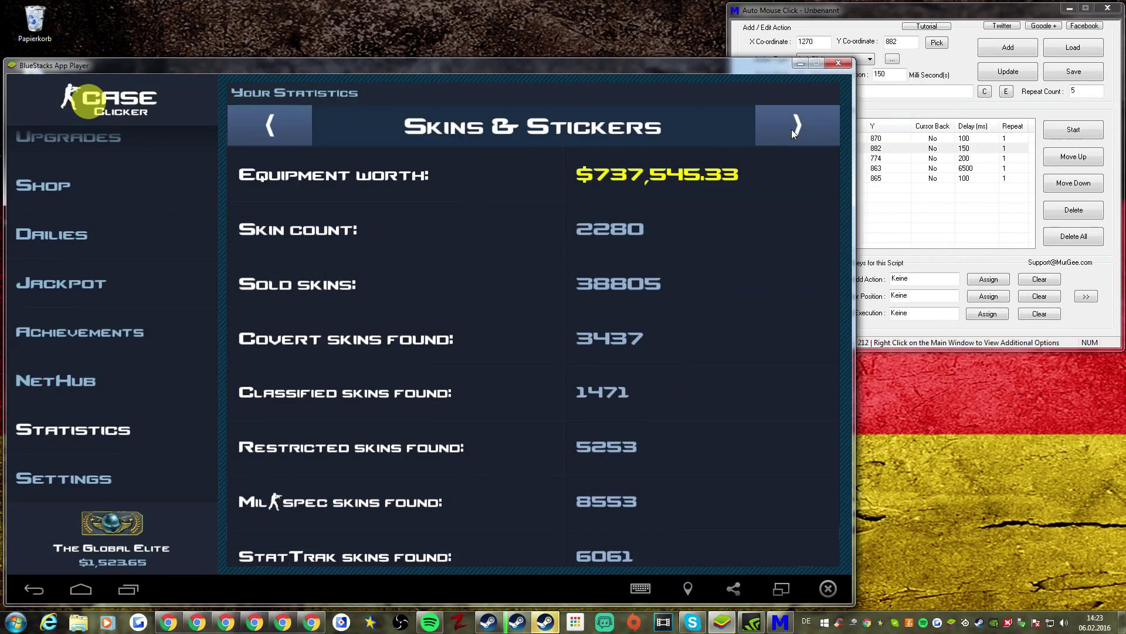
{"action": "scroll", "coordinate": [84, 322], "scroll_direction": "up", "scroll_amount": 2}
{"action": "left_click", "coordinate": [88, 234]}
{"action": "left_click", "coordinate": [107, 195]}
{"action": "left_click", "coordinate": [70, 188]}
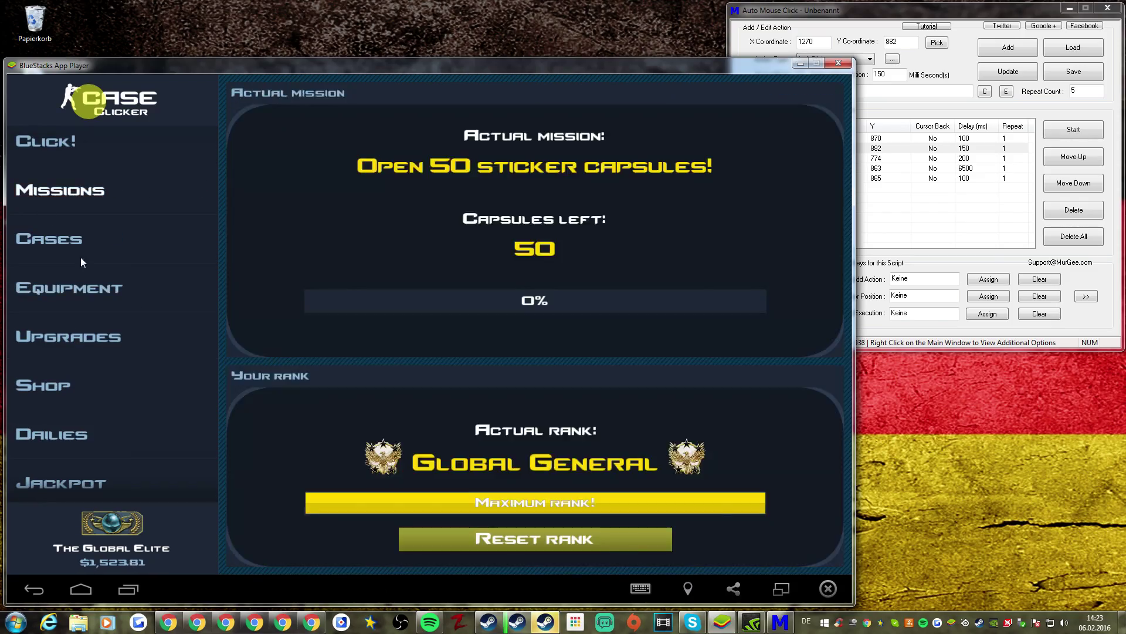
- Unlock several Bravo cases in a row using keys
{"action": "left_click", "coordinate": [80, 257]}
{"action": "left_click", "coordinate": [668, 494]}
{"action": "left_click", "coordinate": [453, 435]}
{"action": "left_click", "coordinate": [453, 436]}
{"action": "left_click", "coordinate": [326, 258]}
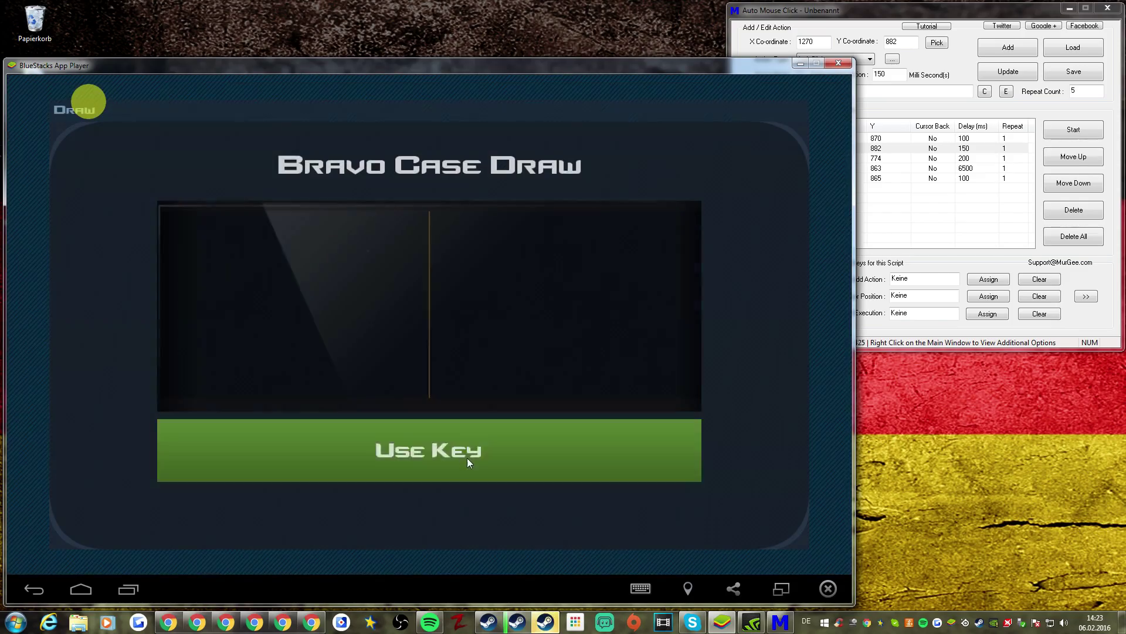
{"action": "left_click", "coordinate": [467, 458]}
{"action": "left_click", "coordinate": [591, 508]}
{"action": "left_click", "coordinate": [489, 445]}
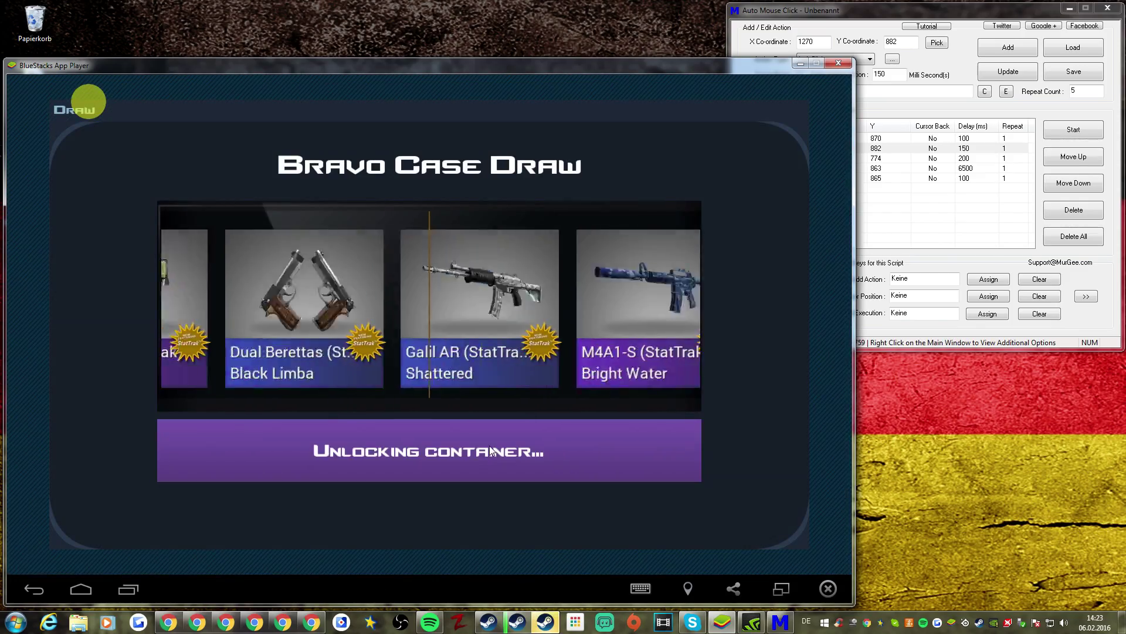
{"action": "left_click", "coordinate": [591, 508]}
{"action": "left_click", "coordinate": [327, 259]}
{"action": "left_click", "coordinate": [455, 430]}
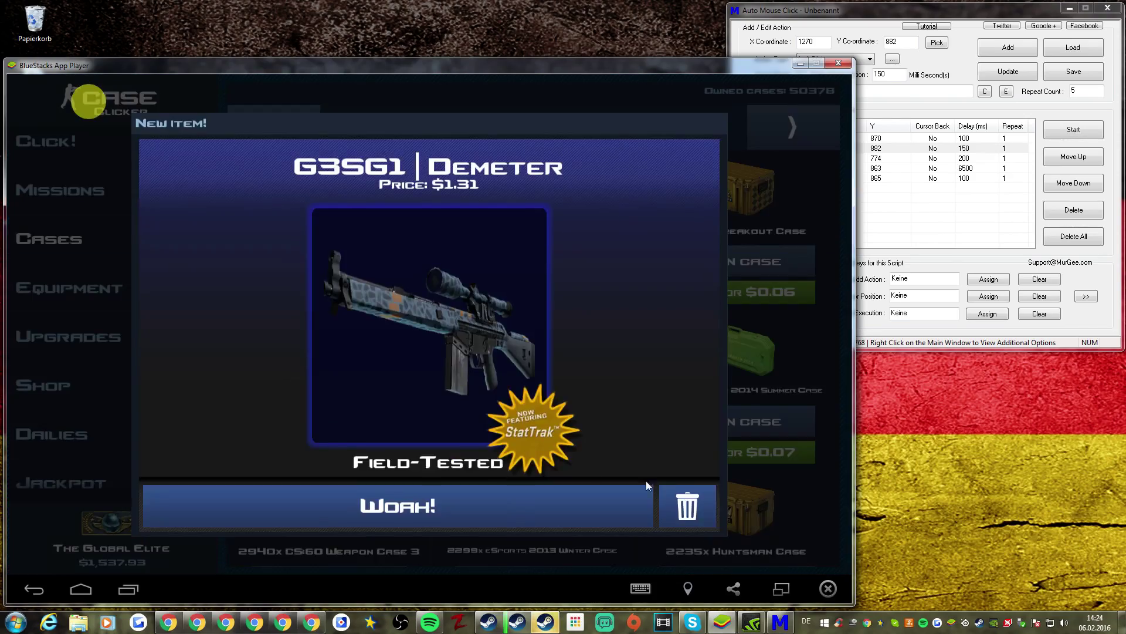
- Check the lost jackpot draw and add newly selected items to the jackpot
{"action": "left_click", "coordinate": [468, 483]}
{"action": "left_click", "coordinate": [468, 484]}
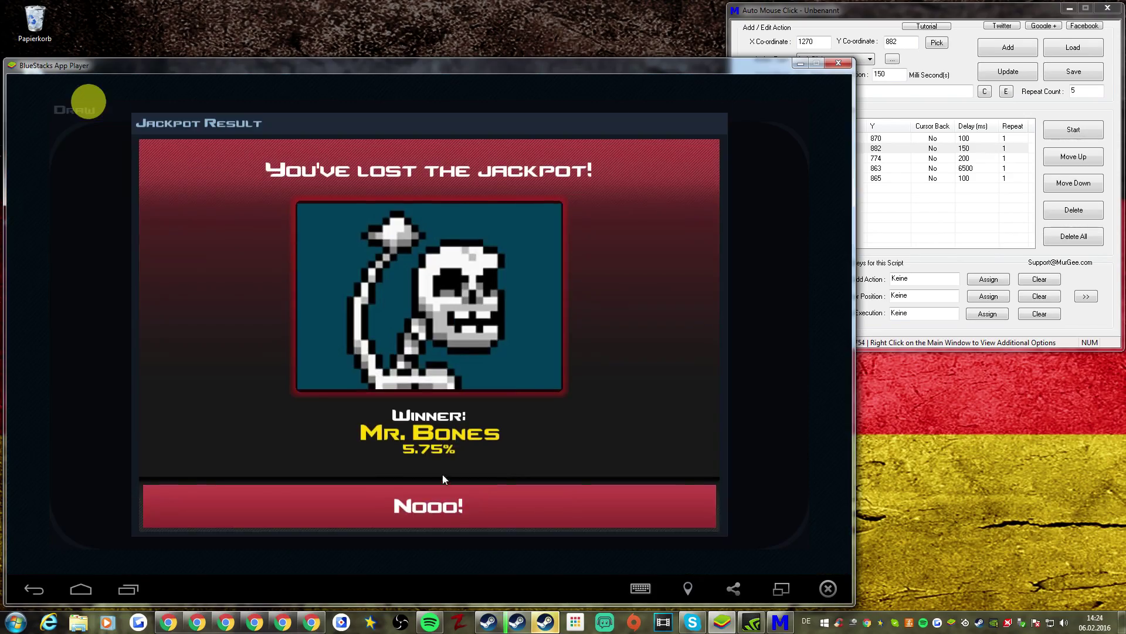
{"action": "left_click", "coordinate": [443, 479]}
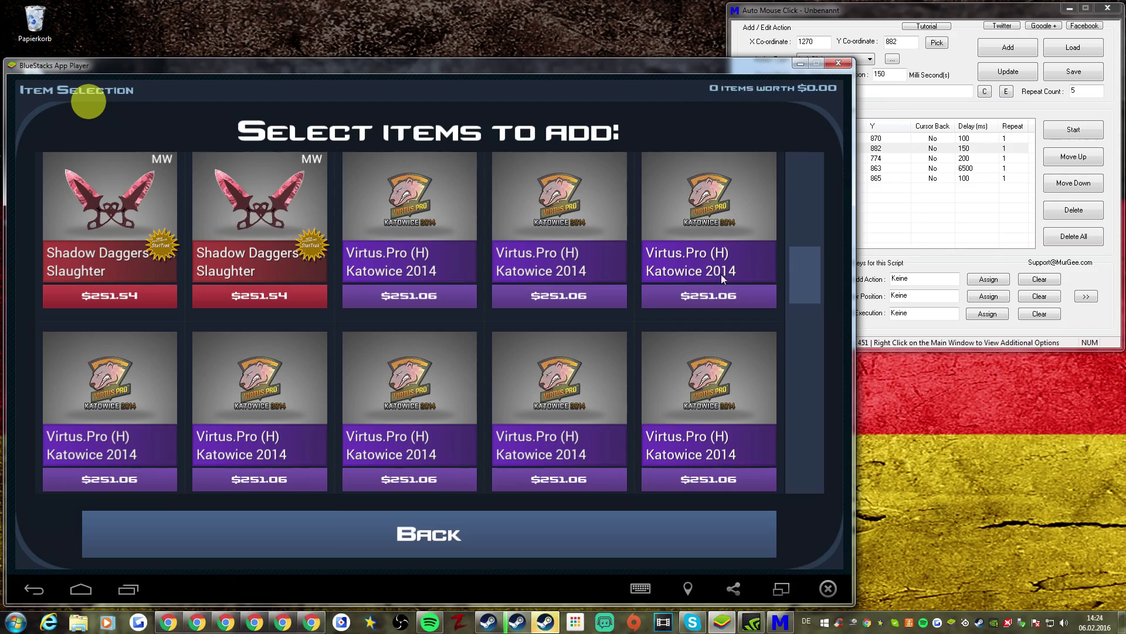
{"action": "left_click", "coordinate": [632, 534]}
- Open a Bravo case and start the recorded Auto Mouse Click script
{"action": "left_click", "coordinate": [50, 237]}
{"action": "left_click", "coordinate": [344, 260]}
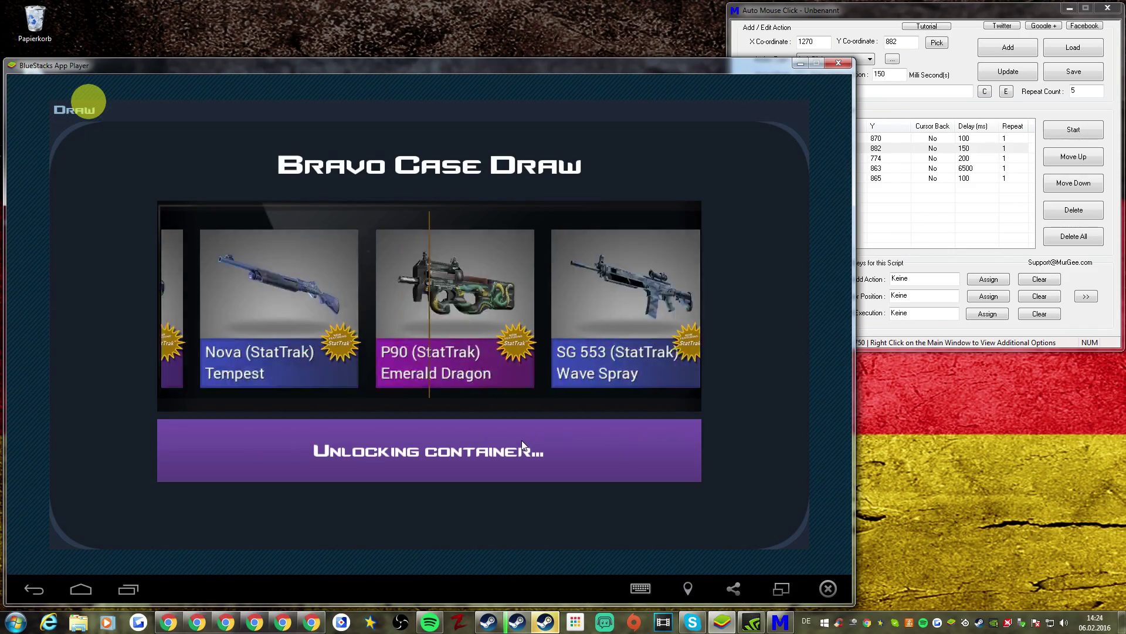
{"action": "left_click", "coordinate": [1073, 129]}
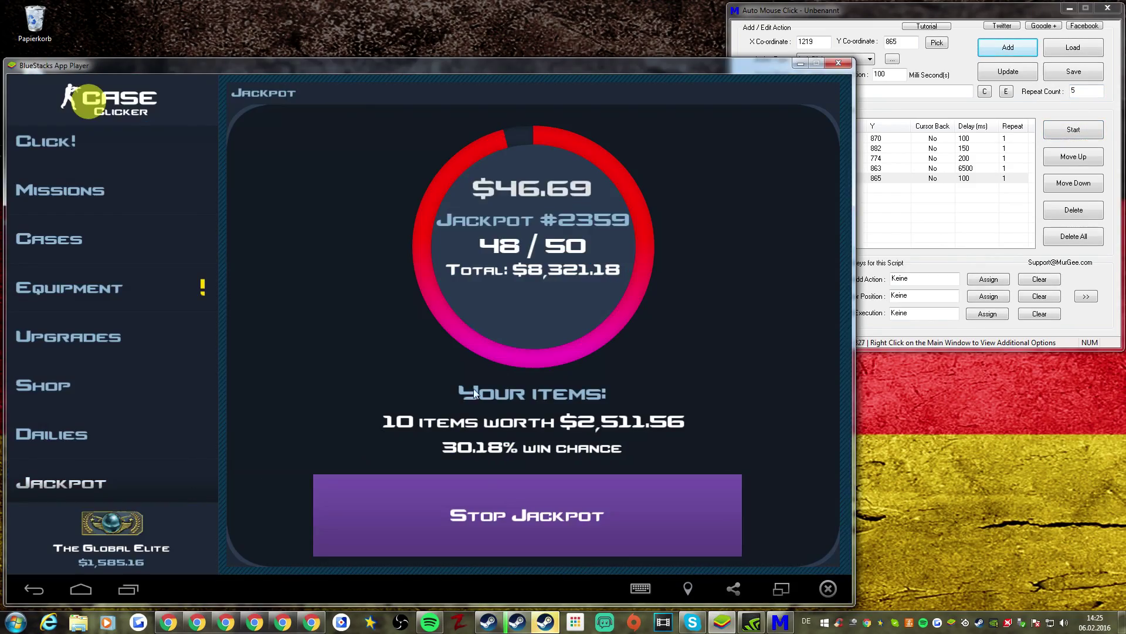
- Review the 49 jackpot items, close the list and start the jackpot
{"action": "left_click", "coordinate": [458, 482]}
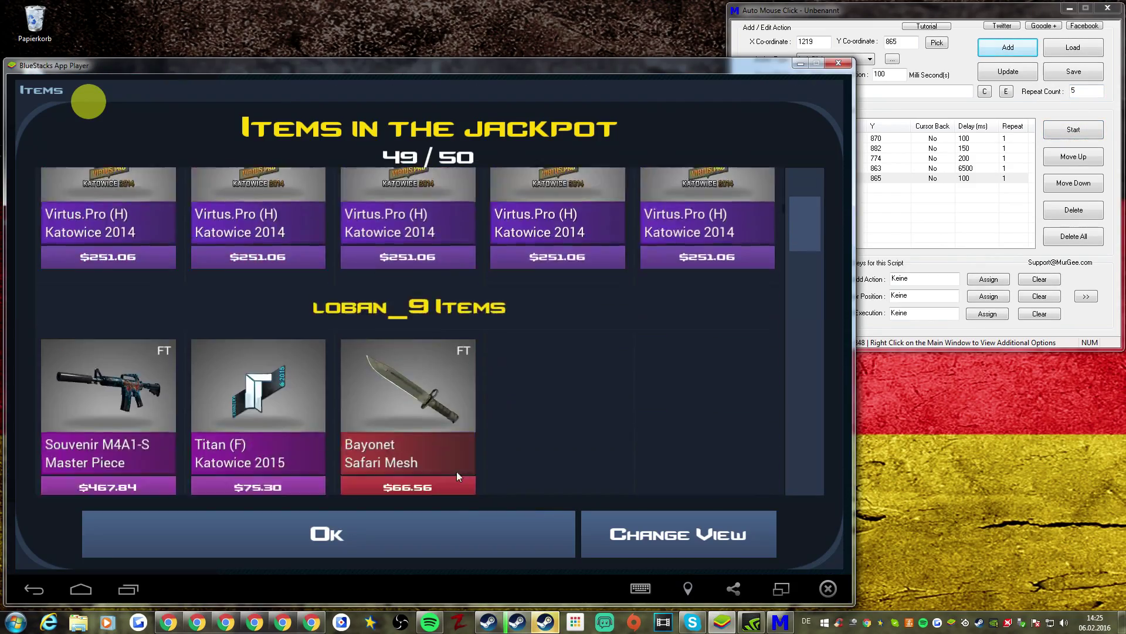
{"action": "left_click", "coordinate": [483, 517]}
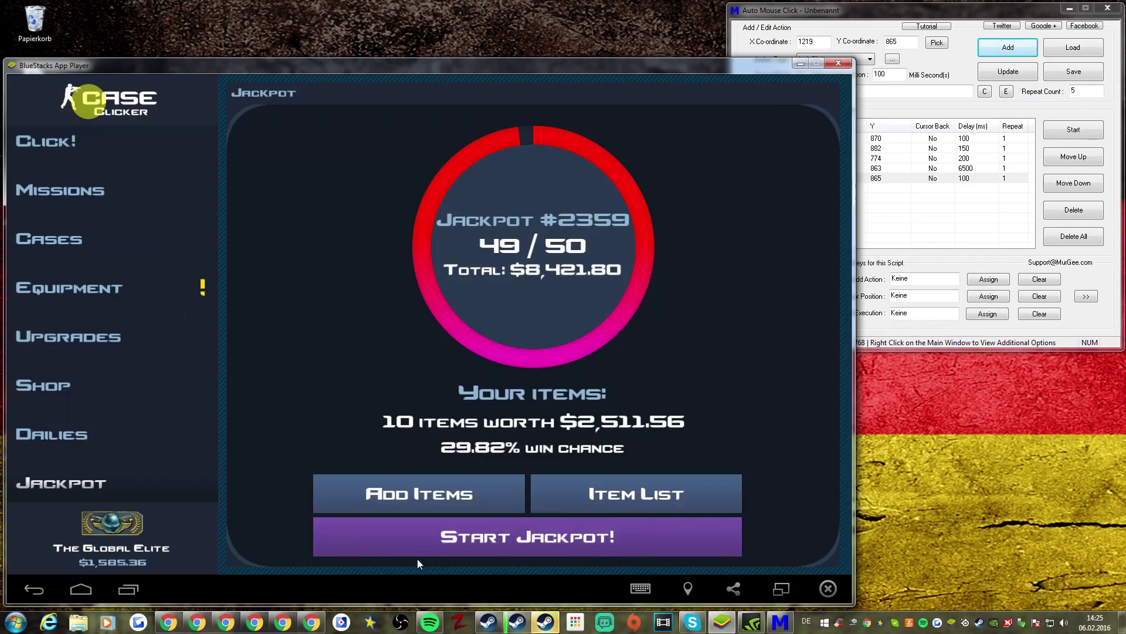
{"action": "left_click", "coordinate": [531, 522]}
{"action": "type", "text": "6"}
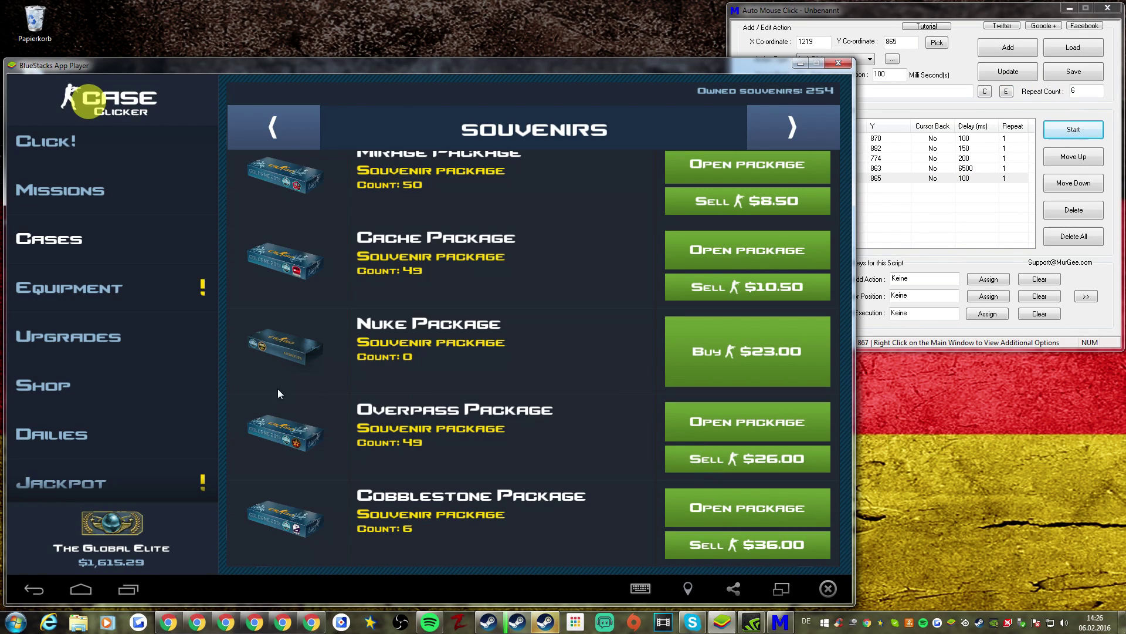
- Roll the jackpot #2361 draw and collect the won knives and rifles
{"action": "left_click", "coordinate": [105, 484]}
{"action": "left_click", "coordinate": [445, 477]}
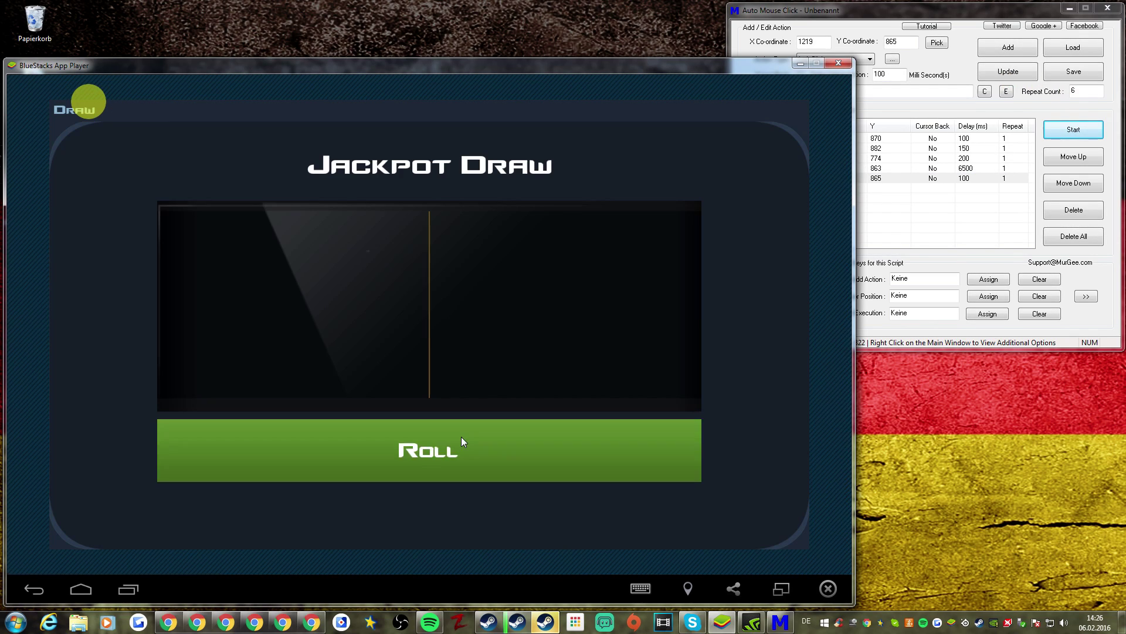
{"action": "left_click", "coordinate": [462, 441]}
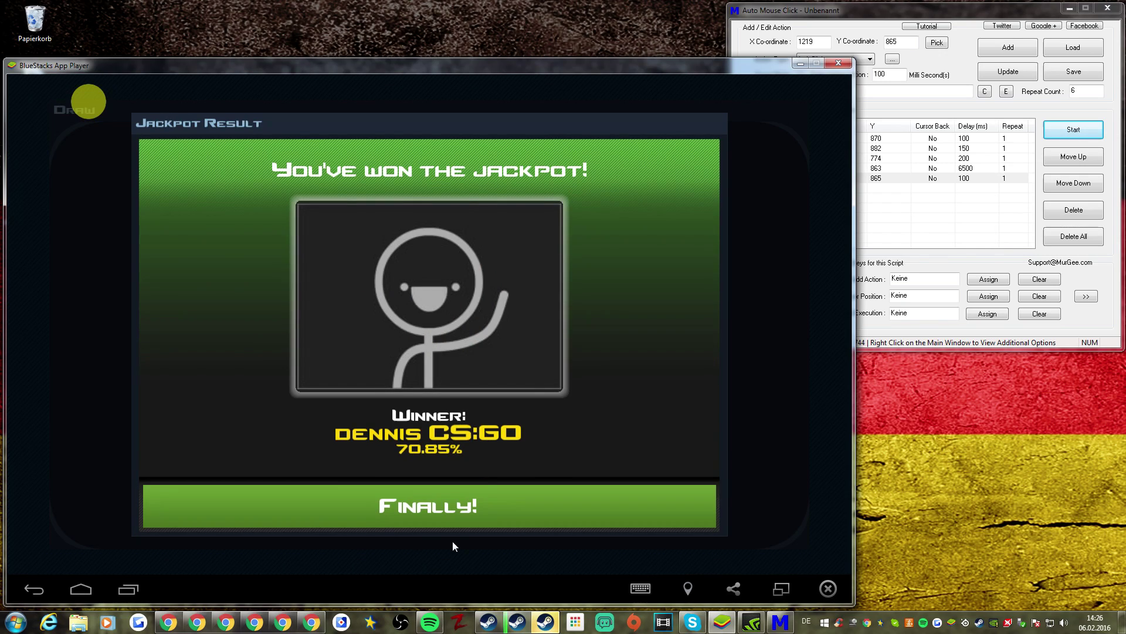
{"action": "left_click", "coordinate": [437, 495]}
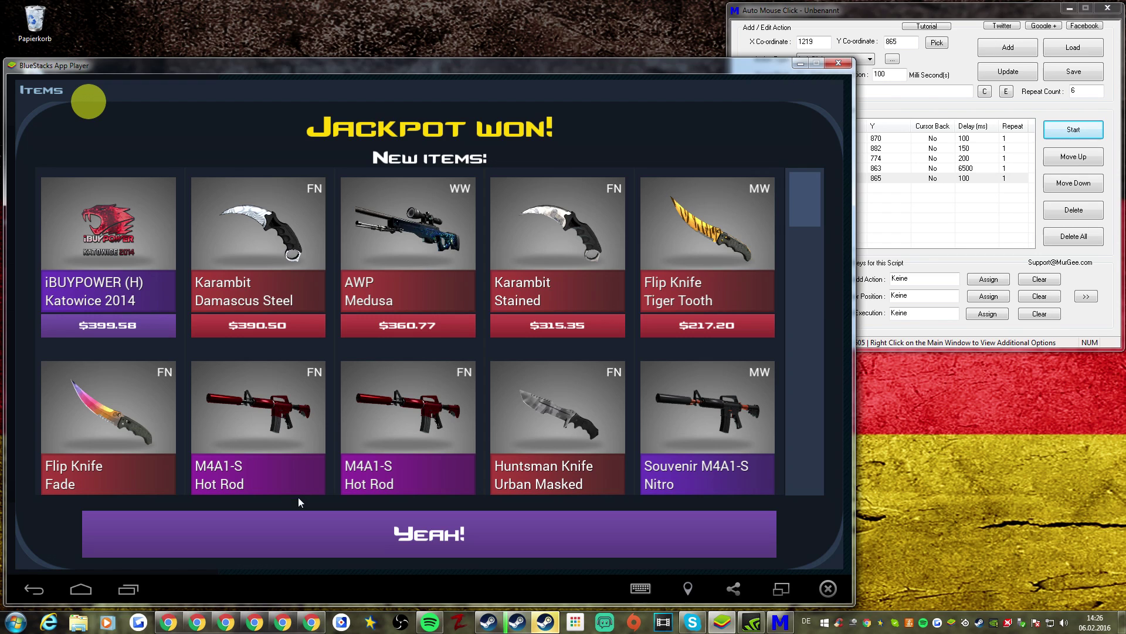
{"action": "left_click", "coordinate": [418, 512]}
- Browse the skins inventory and view the StatTrak Flip Knife | Crimson Web details
{"action": "left_click", "coordinate": [470, 493]}
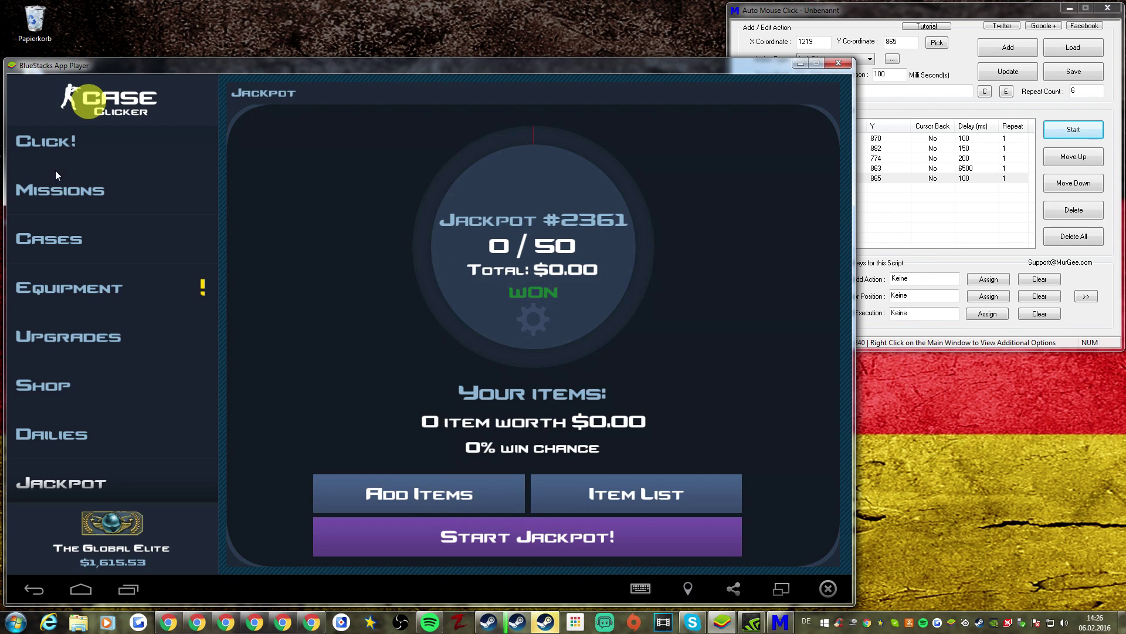
{"action": "left_click", "coordinate": [111, 249]}
{"action": "left_click", "coordinate": [96, 276]}
{"action": "scroll", "coordinate": [650, 251], "scroll_direction": "down", "scroll_amount": 5}
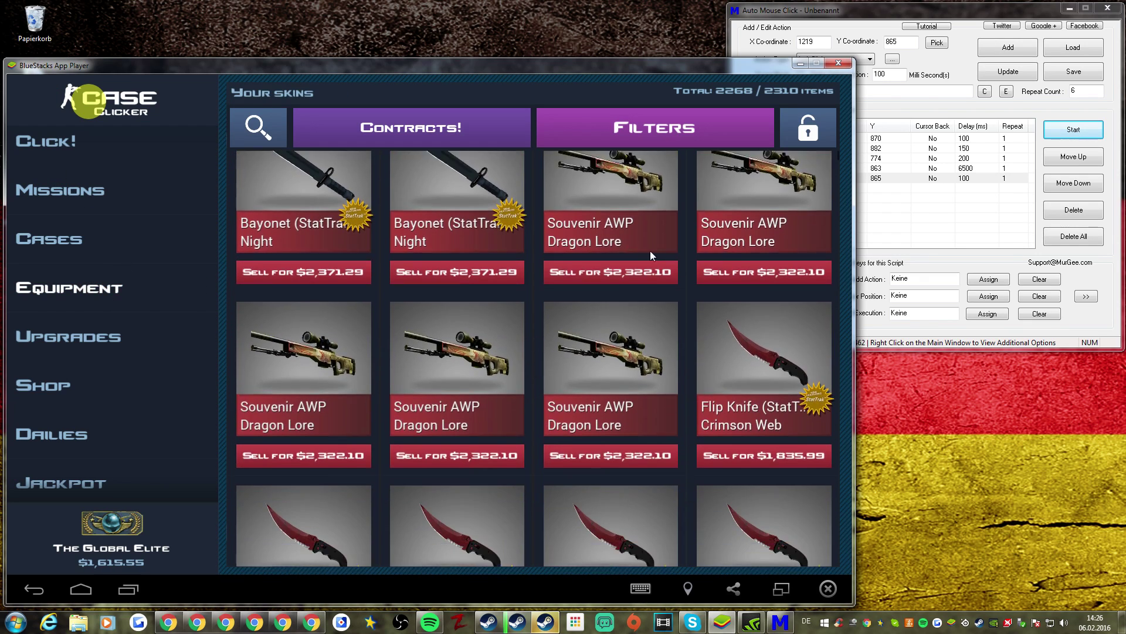
{"action": "scroll", "coordinate": [592, 203], "scroll_direction": "down", "scroll_amount": 2}
{"action": "left_click", "coordinate": [577, 237]}
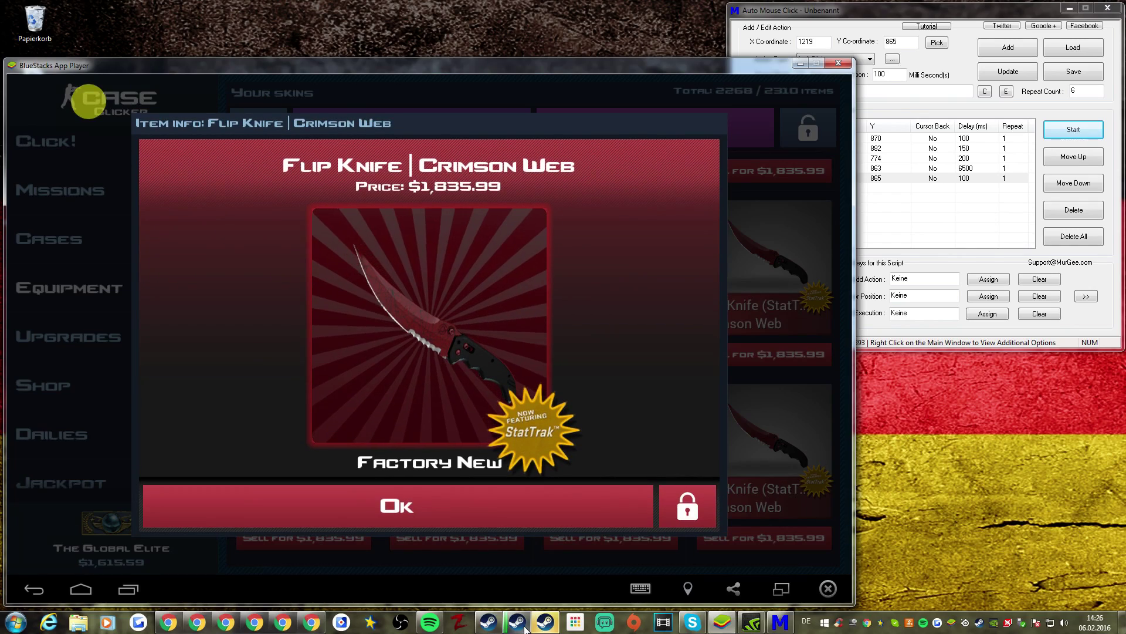
{"action": "left_click", "coordinate": [683, 499]}
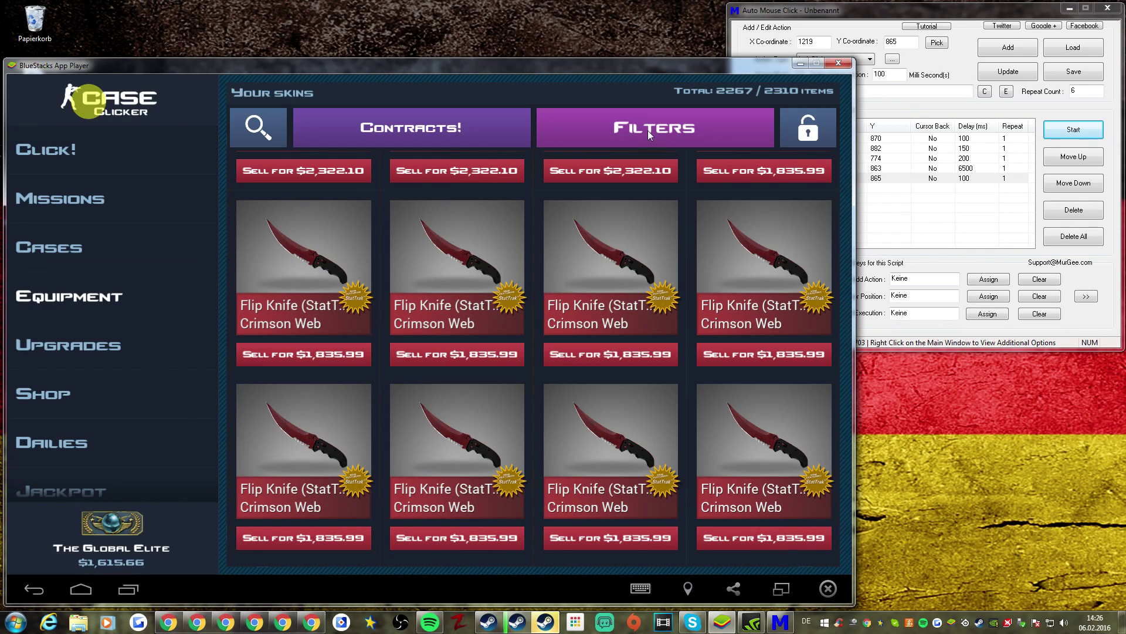